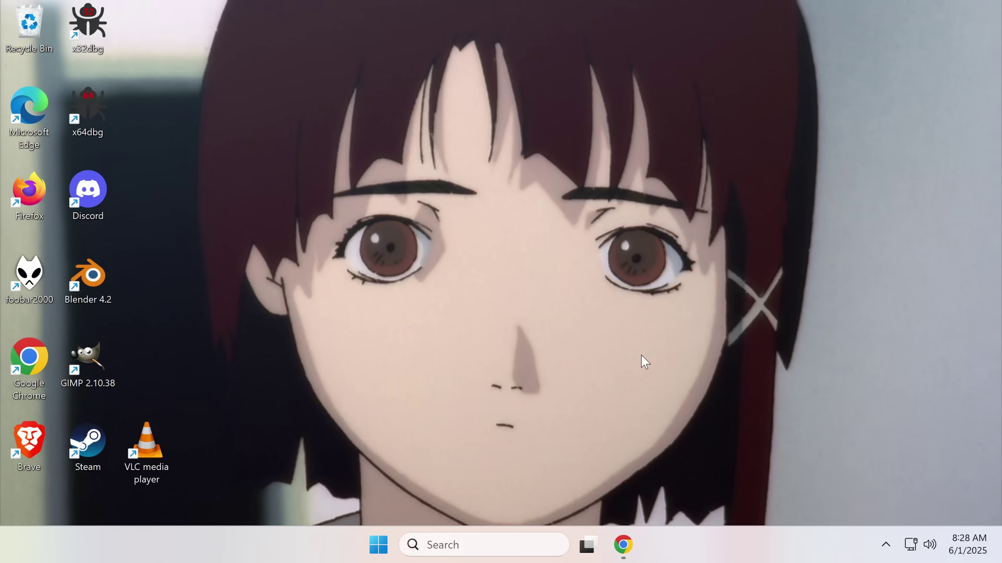
Bring Chrome with the roblox cheat search results back to the front.
{"action": "left_click_drag", "start_coordinate": [641, 355], "coordinate": [724, 394]}
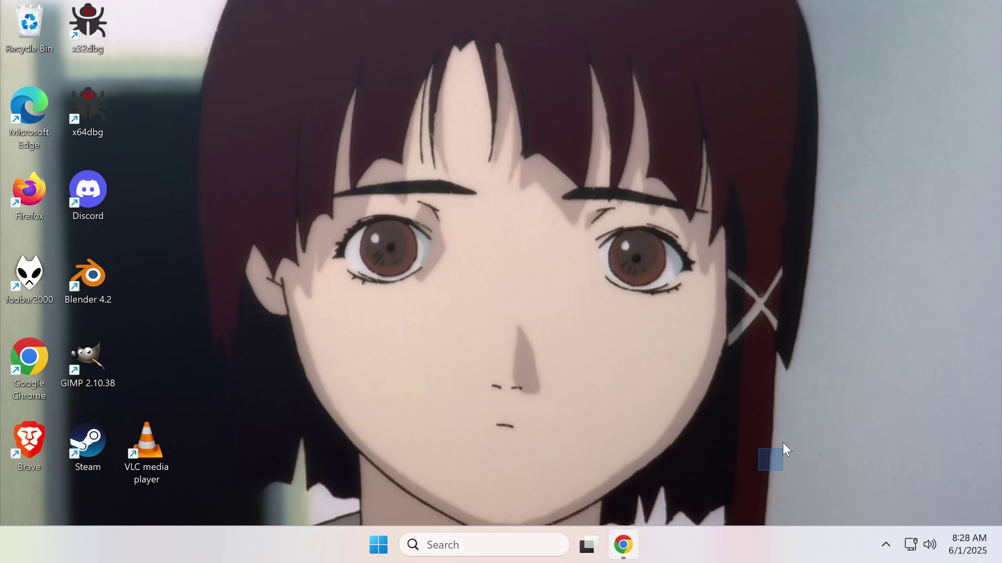
{"action": "left_click_drag", "start_coordinate": [786, 450], "coordinate": [785, 449]}
{"action": "key", "text": "alt+Tab"}
{"action": "scroll", "coordinate": [694, 379], "scroll_direction": "down", "scroll_amount": 1}
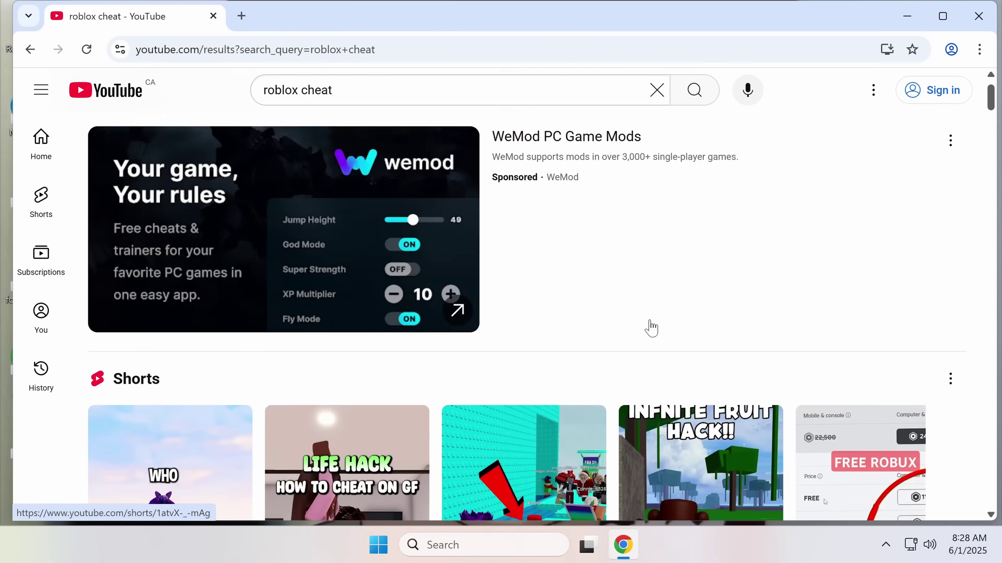
{"action": "scroll", "coordinate": [650, 328], "scroll_direction": "up", "scroll_amount": 1}
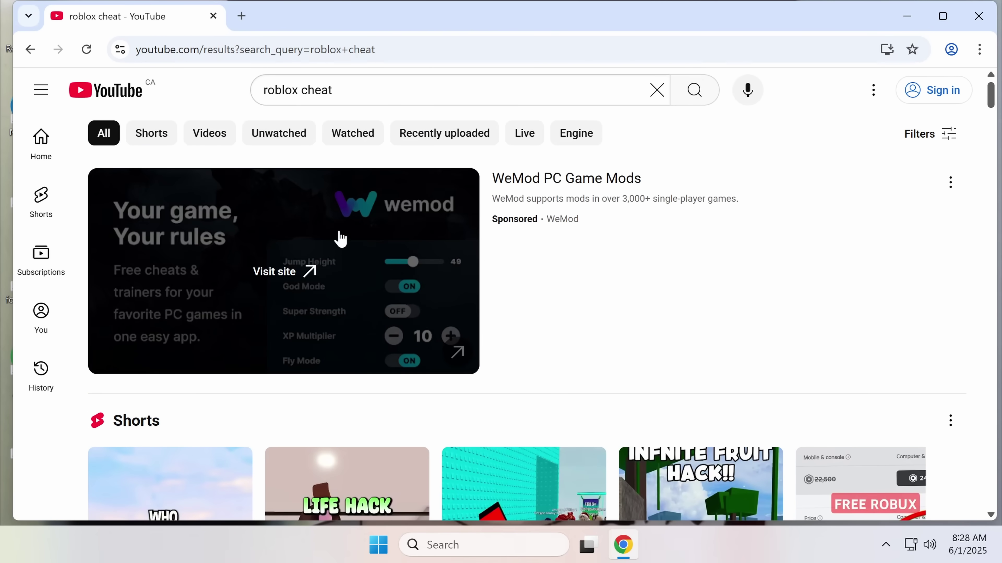
Open the sponsored WeMod ELDEN RING trainer page in a new tab, browse it, then close it.
{"action": "middle_click", "coordinate": [350, 221]}
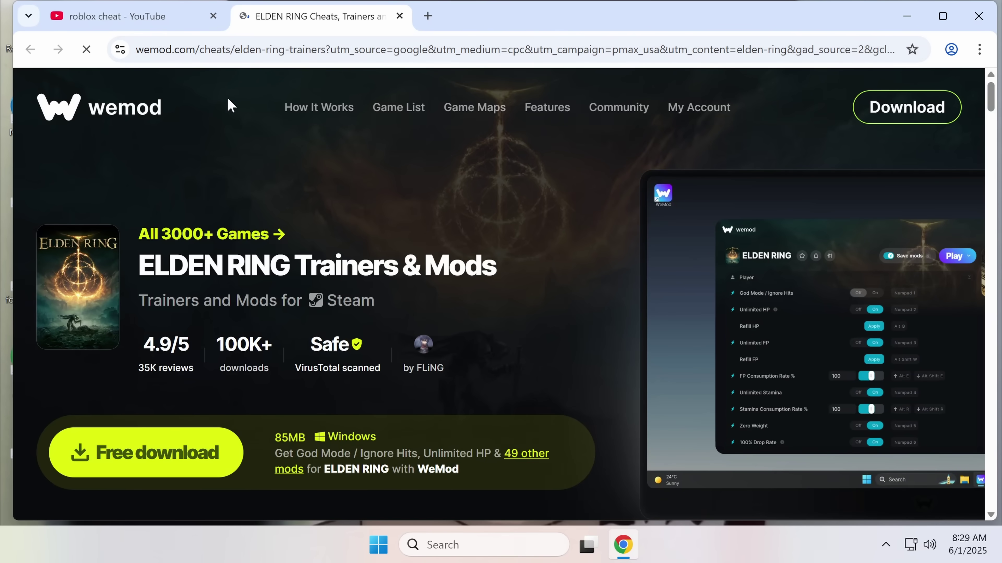
{"action": "scroll", "coordinate": [216, 158], "scroll_direction": "down", "scroll_amount": 6}
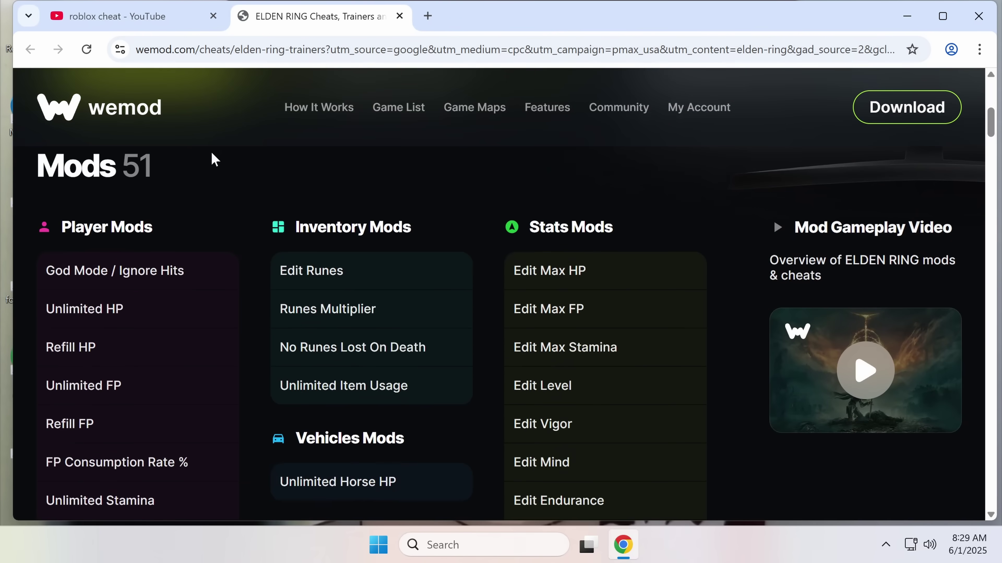
{"action": "scroll", "coordinate": [216, 157], "scroll_direction": "up", "scroll_amount": 6}
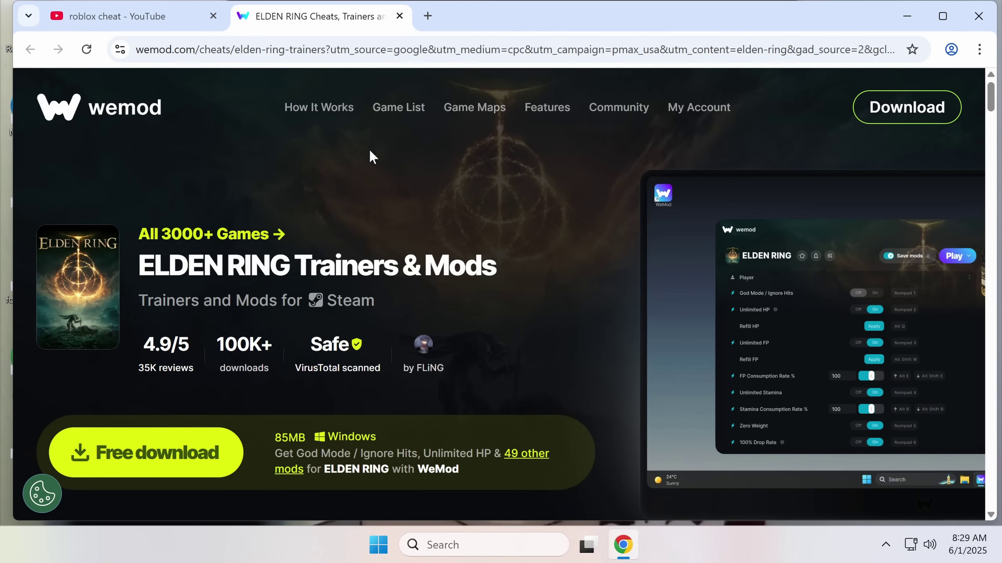
{"action": "scroll", "coordinate": [383, 234], "scroll_direction": "down", "scroll_amount": 4}
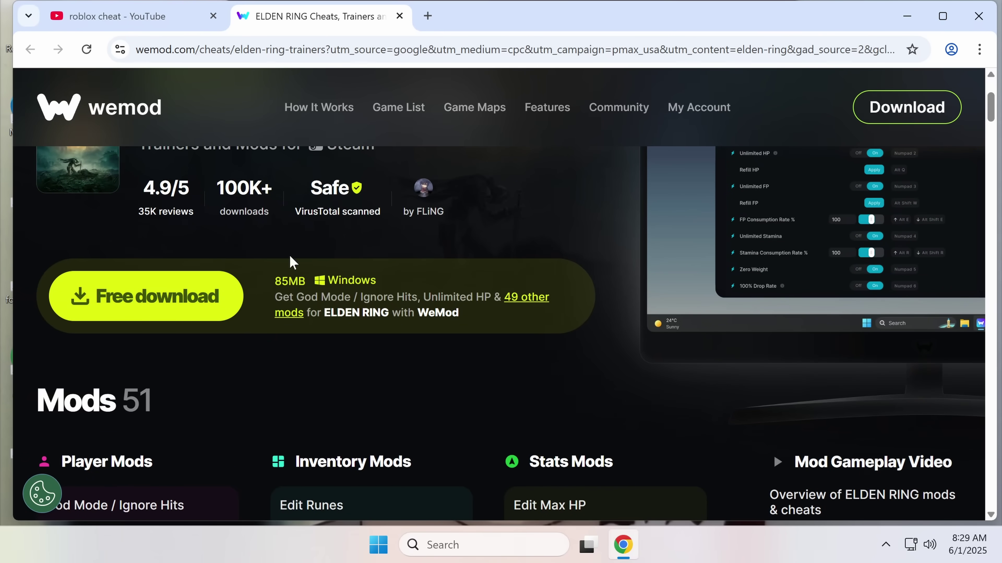
{"action": "left_click_drag", "start_coordinate": [215, 237], "coordinate": [339, 225]}
{"action": "scroll", "coordinate": [387, 193], "scroll_direction": "down", "scroll_amount": 8}
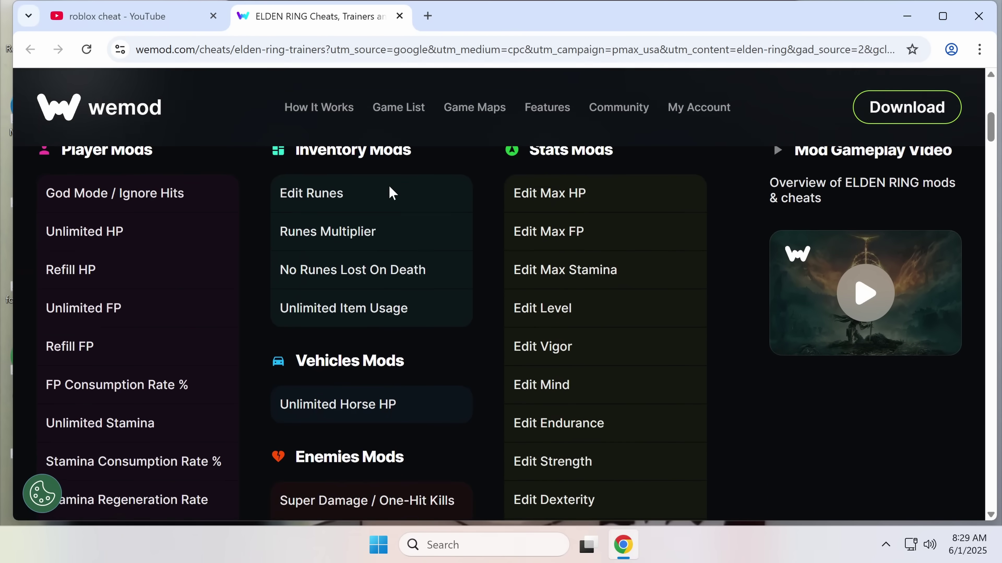
{"action": "scroll", "coordinate": [391, 194], "scroll_direction": "down", "scroll_amount": 20}
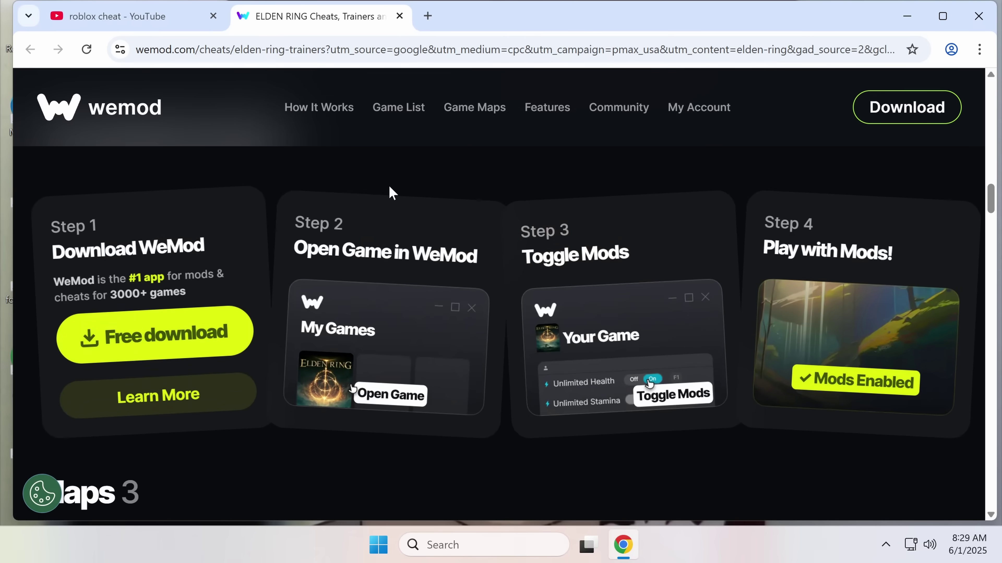
{"action": "scroll", "coordinate": [391, 193], "scroll_direction": "down", "scroll_amount": 12}
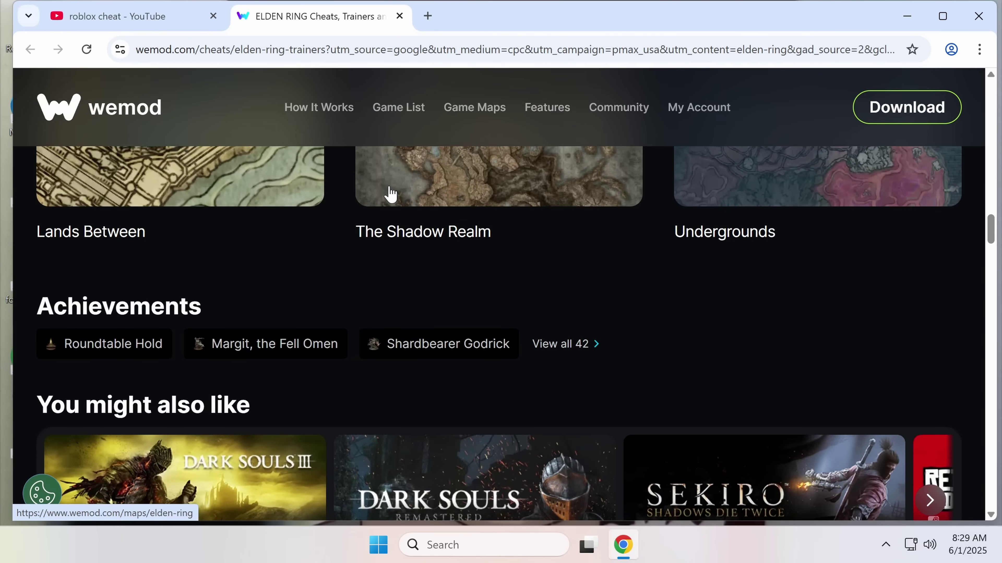
{"action": "scroll", "coordinate": [388, 193], "scroll_direction": "down", "scroll_amount": 9}
{"action": "scroll", "coordinate": [384, 190], "scroll_direction": "up", "scroll_amount": 3}
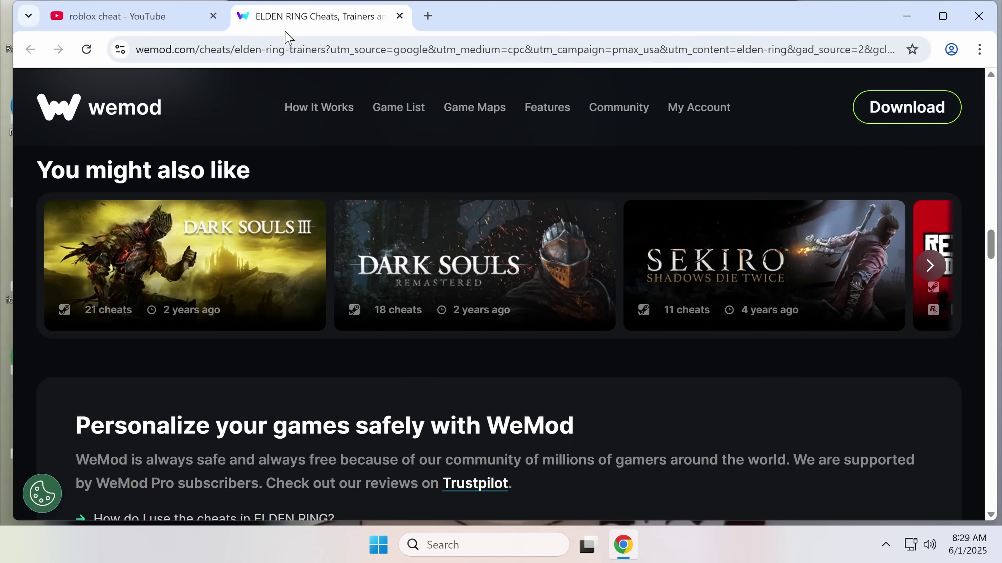
{"action": "left_click", "coordinate": [399, 16]}
{"action": "scroll", "coordinate": [454, 142], "scroll_direction": "down", "scroll_amount": 10}
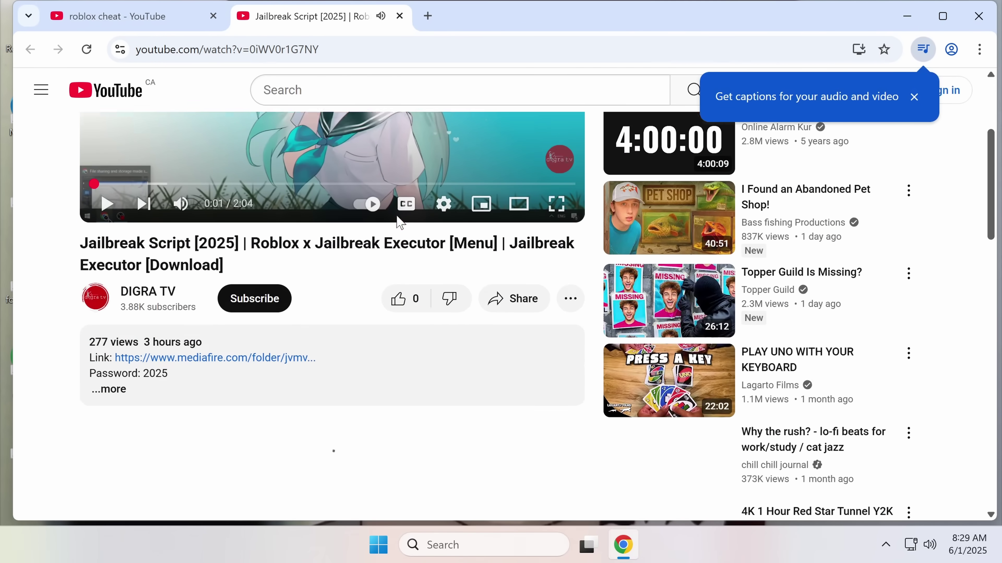
Expand the Jailbreak Script video's description and select the MediaFire link and password lines.
{"action": "scroll", "coordinate": [400, 223], "scroll_direction": "up", "scroll_amount": 3}
{"action": "left_click", "coordinate": [345, 458]}
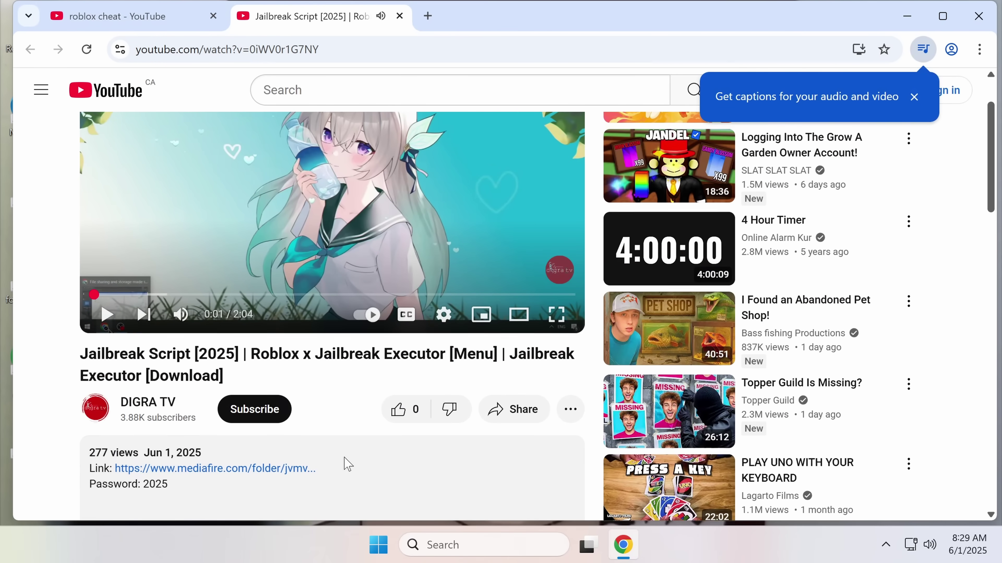
{"action": "scroll", "coordinate": [347, 464], "scroll_direction": "down", "scroll_amount": 4}
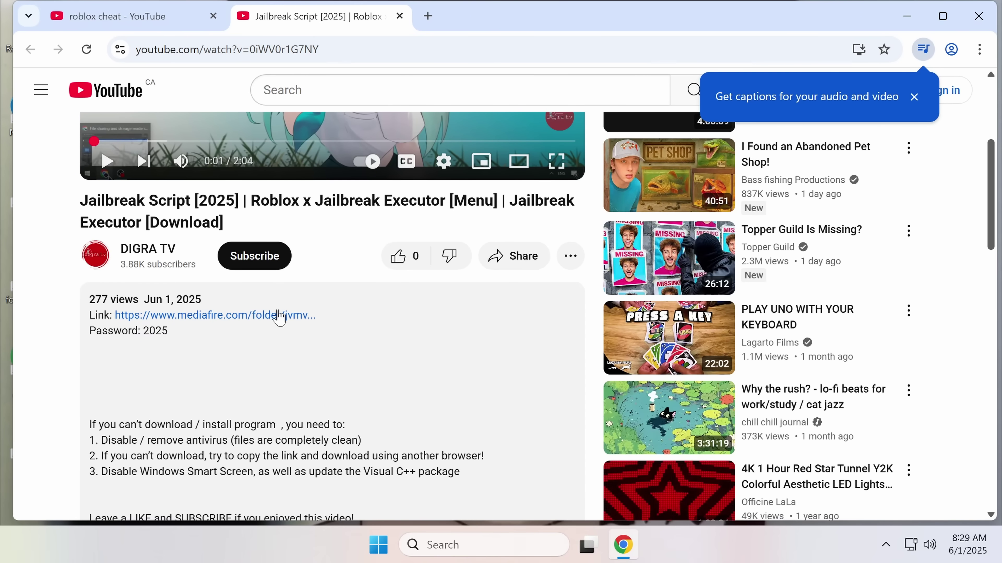
{"action": "scroll", "coordinate": [252, 347], "scroll_direction": "up", "scroll_amount": 2}
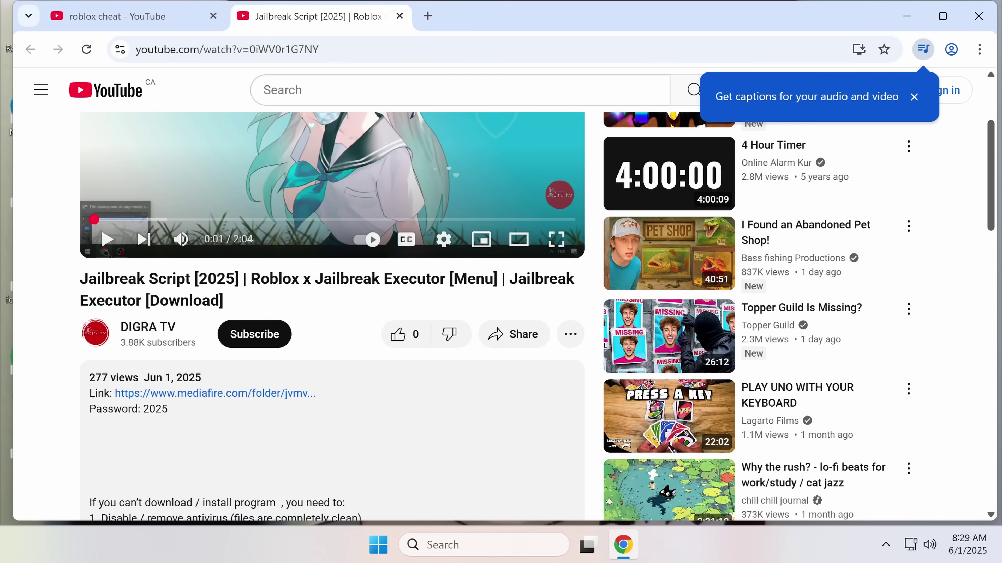
{"action": "left_click_drag", "start_coordinate": [76, 401], "coordinate": [214, 419]}
Follow the description's MediaFire link and view the shared Endorphin folder.
{"action": "left_click", "coordinate": [179, 403]}
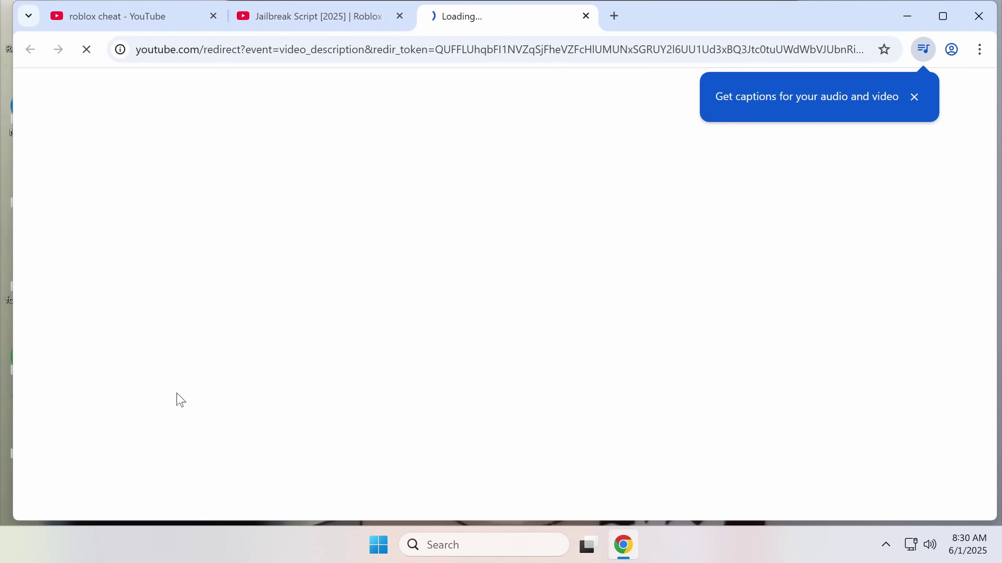
{"action": "key", "text": "ctrl+shift+Tab"}
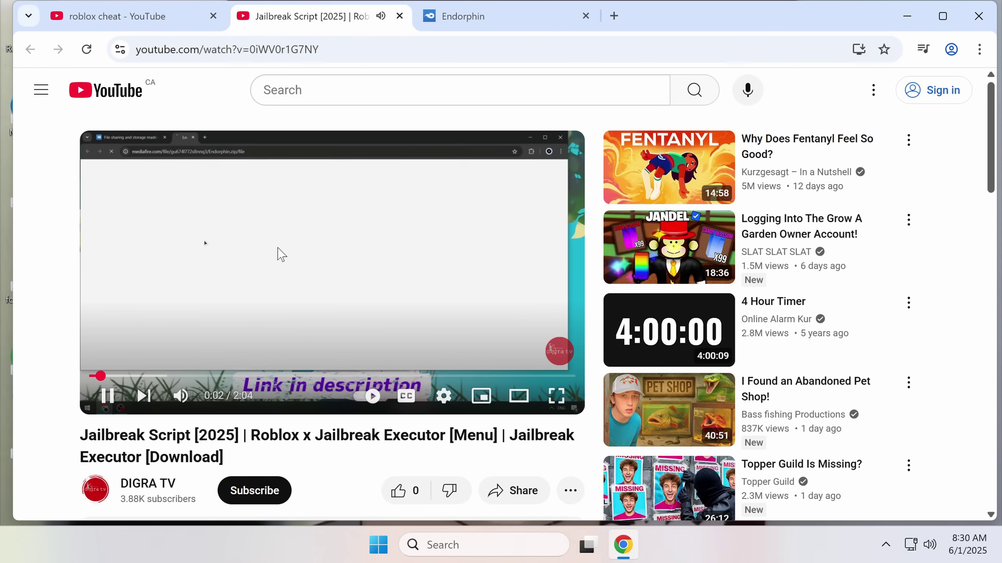
{"action": "left_click", "coordinate": [458, 18]}
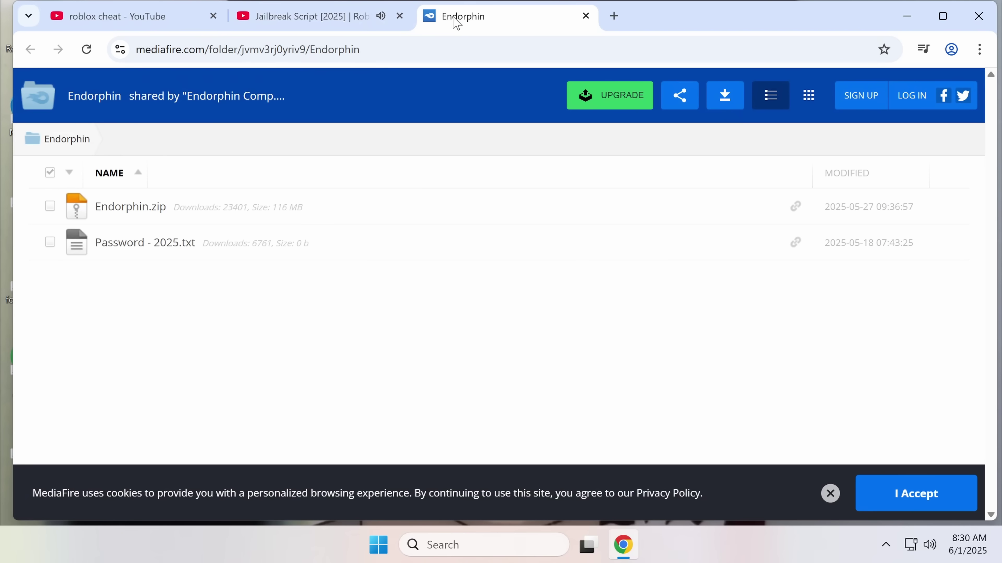
Download Endorphin.zip from the folder's file menu and close the Opera GX popup ad.
{"action": "left_click", "coordinate": [948, 206]}
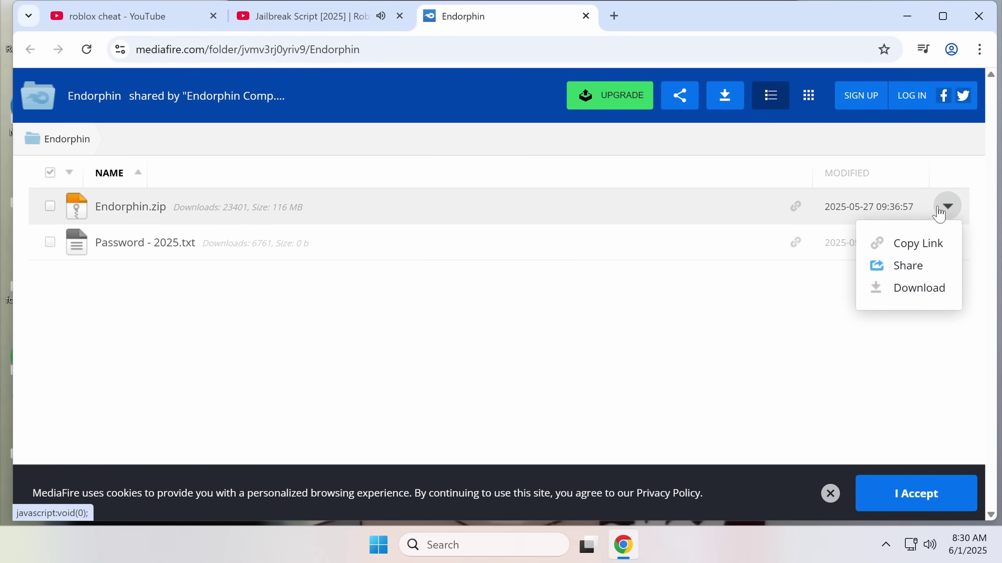
{"action": "left_click", "coordinate": [894, 286]}
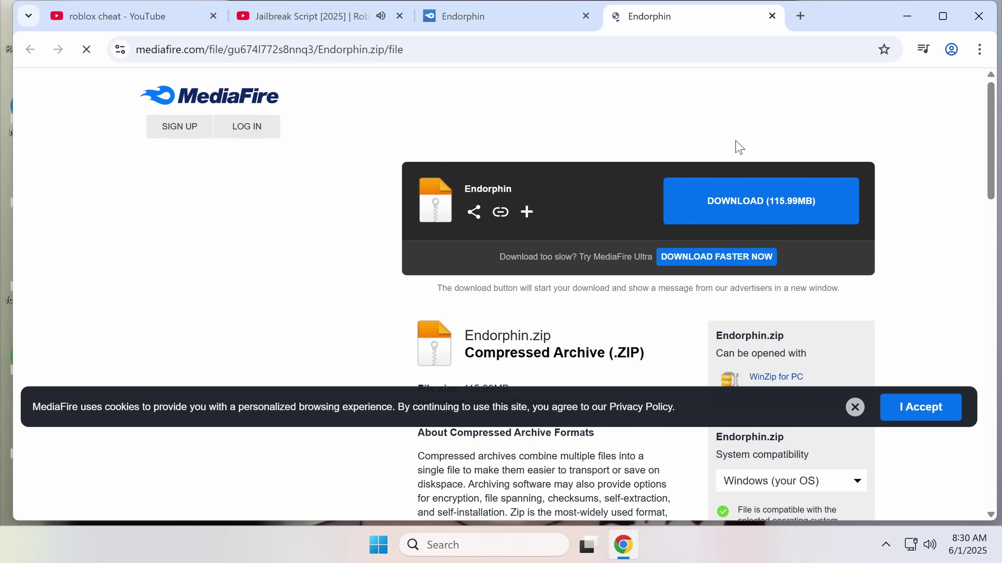
{"action": "left_click", "coordinate": [736, 192]}
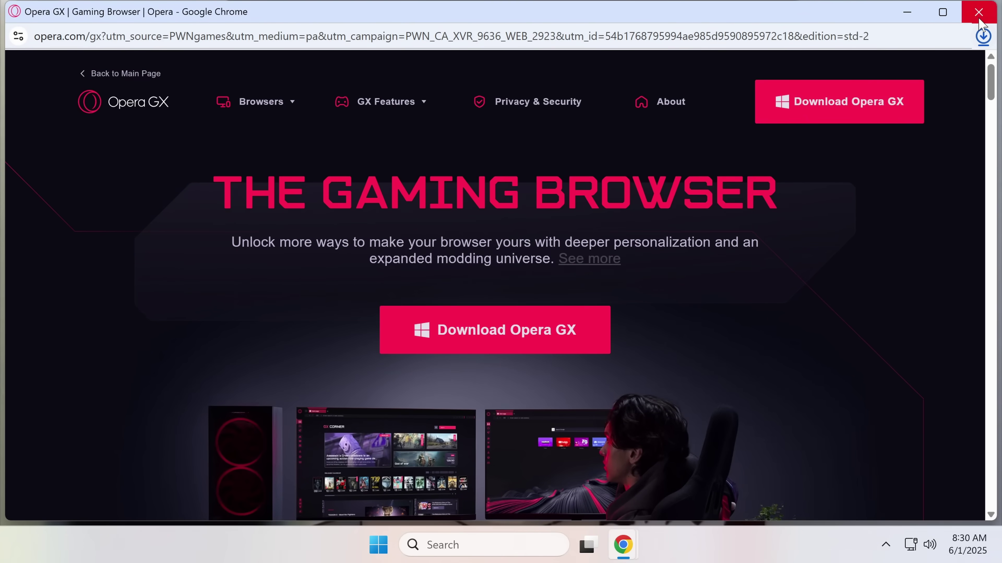
{"action": "left_click", "coordinate": [975, 19]}
Return to the Jailbreak Script video and skip ahead through it.
{"action": "left_click", "coordinate": [307, 16]}
{"action": "key", "text": "Right"}
{"action": "key", "text": "Right"}
{"action": "key", "text": "Right"}
{"action": "key", "text": "Right"}
{"action": "key", "text": "Right"}
{"action": "key", "text": "Right"}
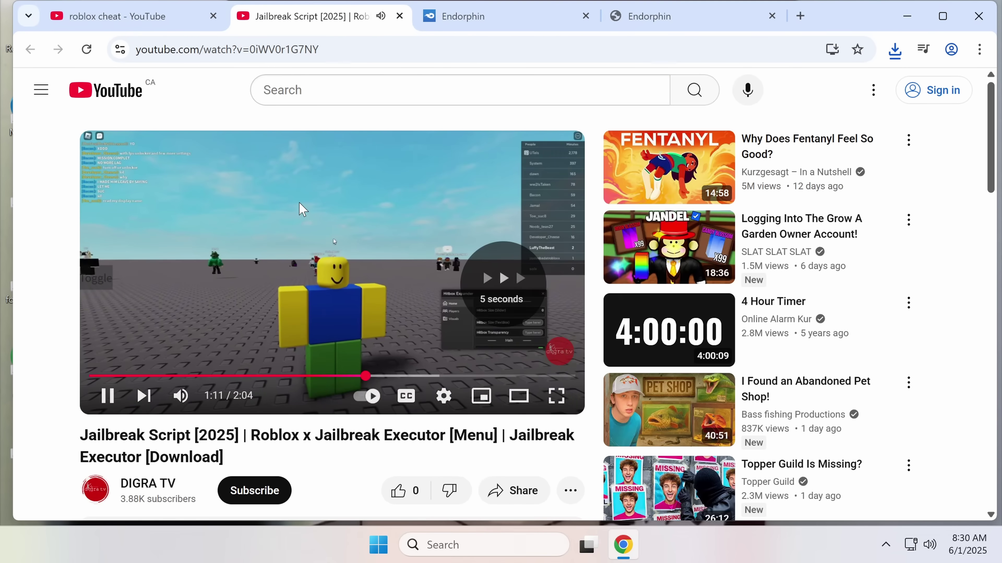
{"action": "key", "text": "Right"}
{"action": "key", "text": "Right"}
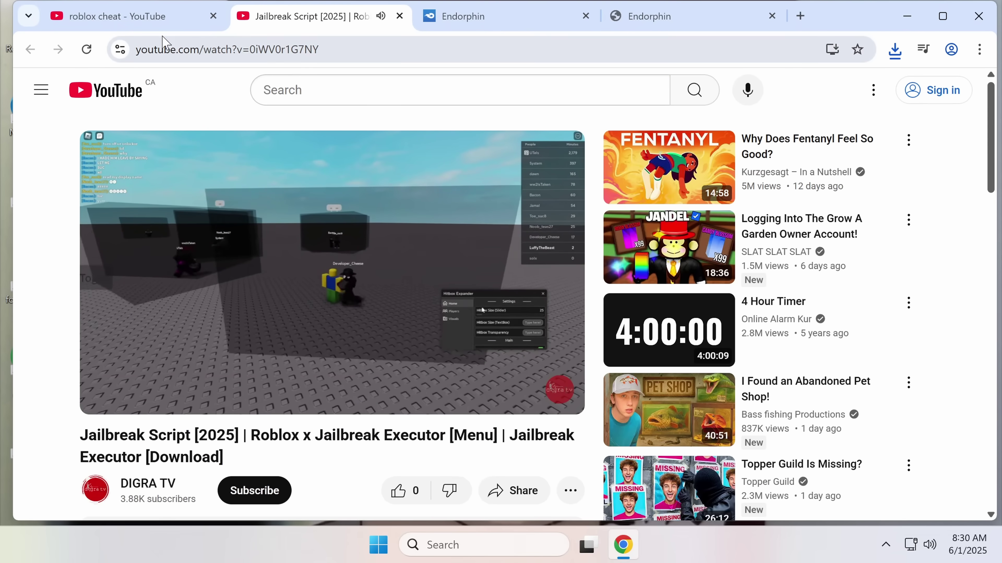
Close the Jailbreak Script video tab and scroll through the roblox cheat results.
{"action": "left_click", "coordinate": [162, 20]}
{"action": "left_click", "coordinate": [399, 16]}
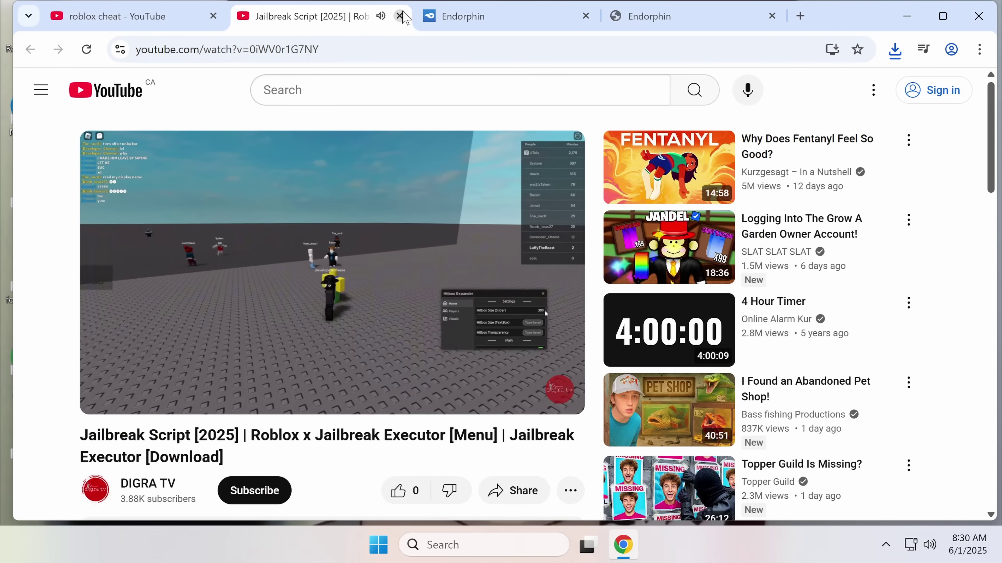
{"action": "scroll", "coordinate": [461, 236], "scroll_direction": "down", "scroll_amount": 15}
{"action": "scroll", "coordinate": [461, 236], "scroll_direction": "down", "scroll_amount": 2}
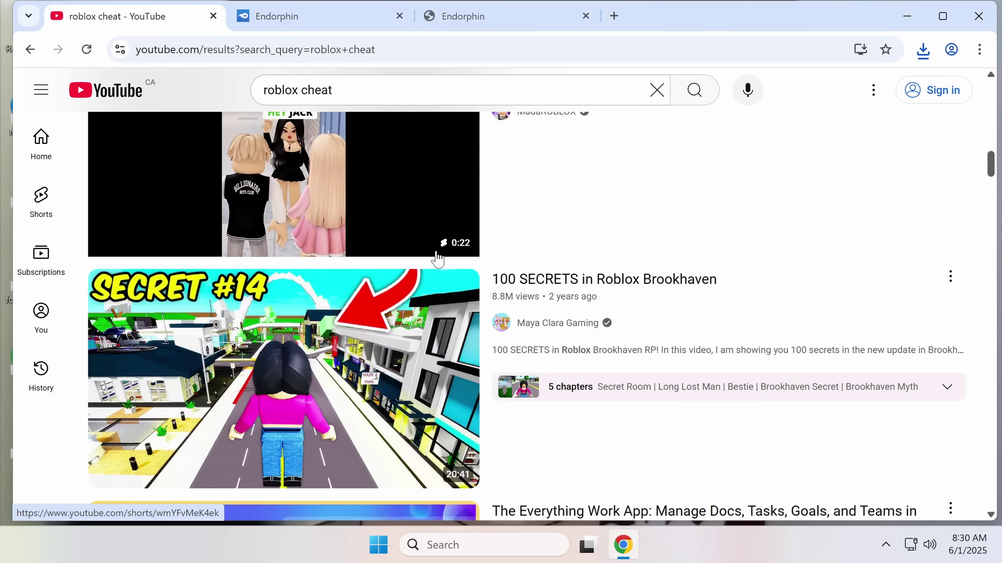
{"action": "scroll", "coordinate": [624, 369], "scroll_direction": "down", "scroll_amount": 15}
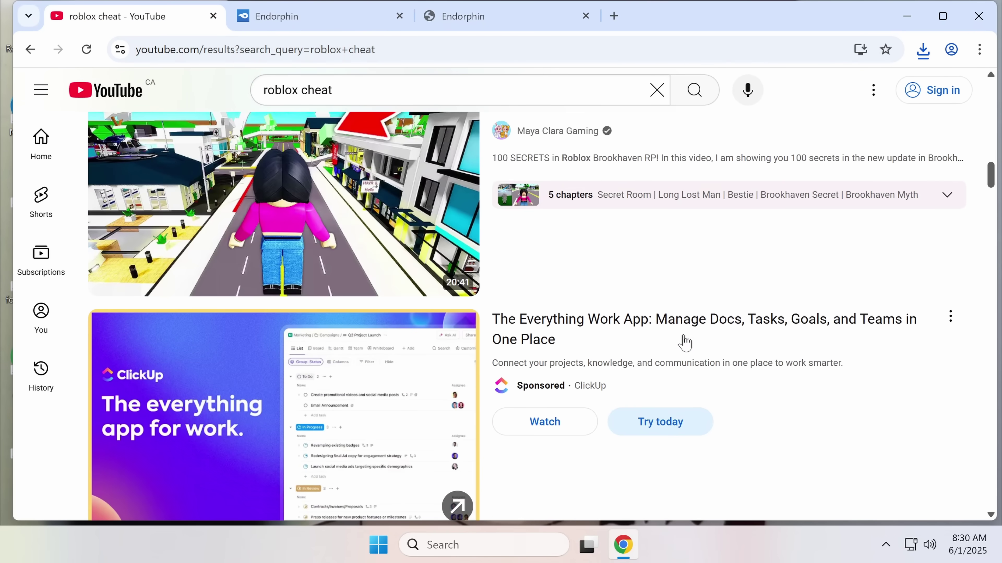
{"action": "scroll", "coordinate": [709, 369], "scroll_direction": "down", "scroll_amount": 5}
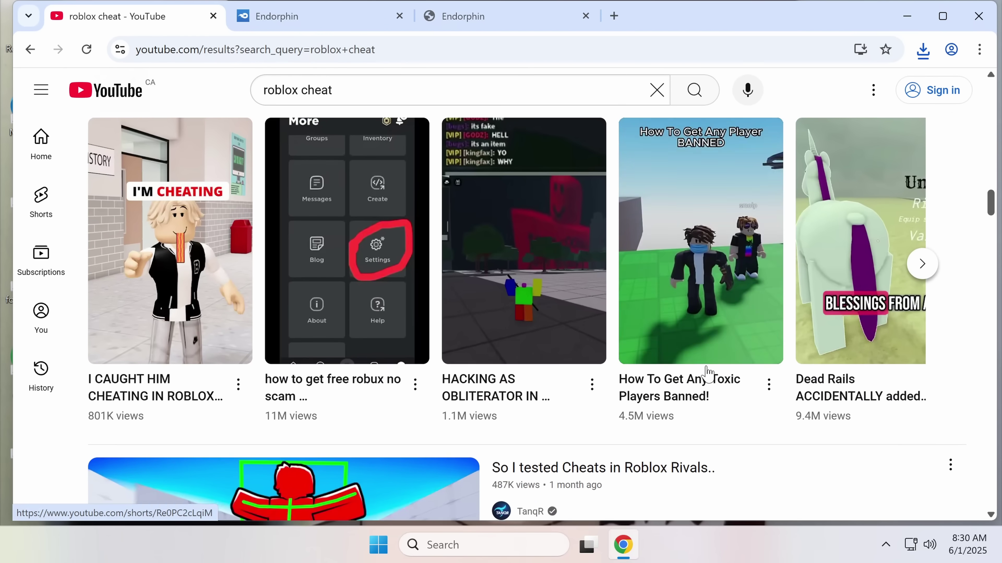
{"action": "scroll", "coordinate": [631, 225], "scroll_direction": "down", "scroll_amount": 3}
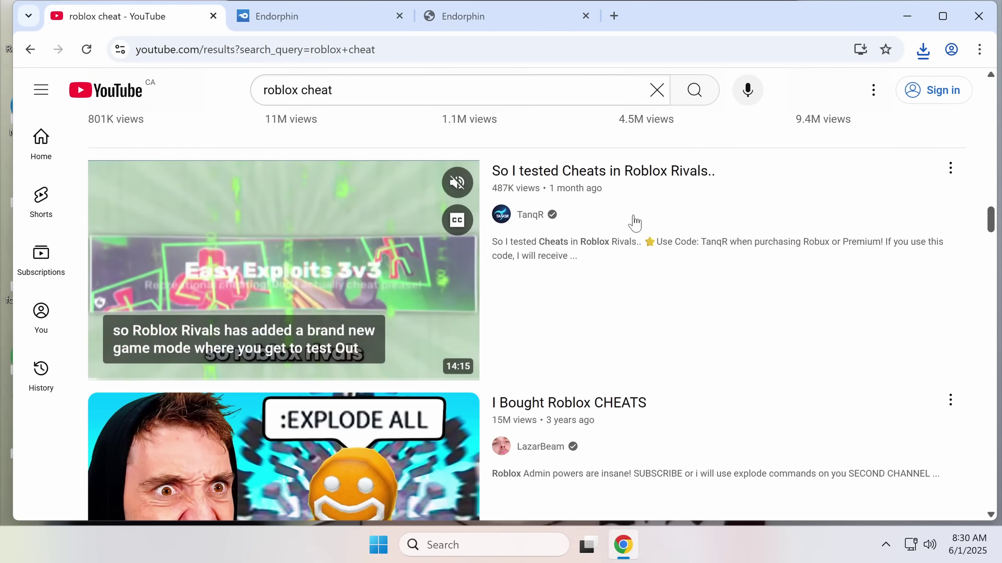
{"action": "scroll", "coordinate": [633, 222], "scroll_direction": "down", "scroll_amount": 4}
{"action": "scroll", "coordinate": [639, 208], "scroll_direction": "down", "scroll_amount": 12}
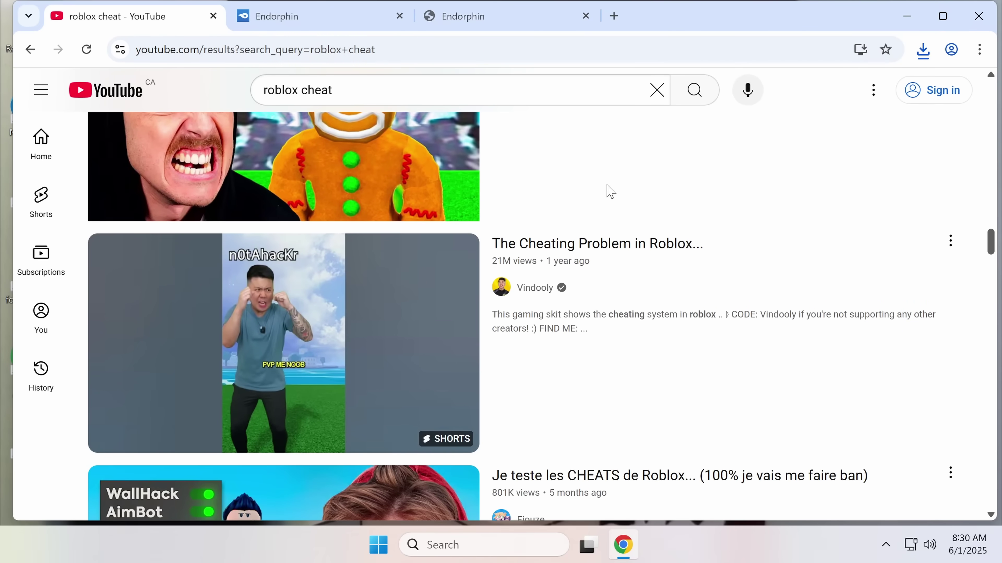
{"action": "scroll", "coordinate": [614, 181], "scroll_direction": "up", "scroll_amount": 15}
{"action": "scroll", "coordinate": [616, 183], "scroll_direction": "up", "scroll_amount": 15}
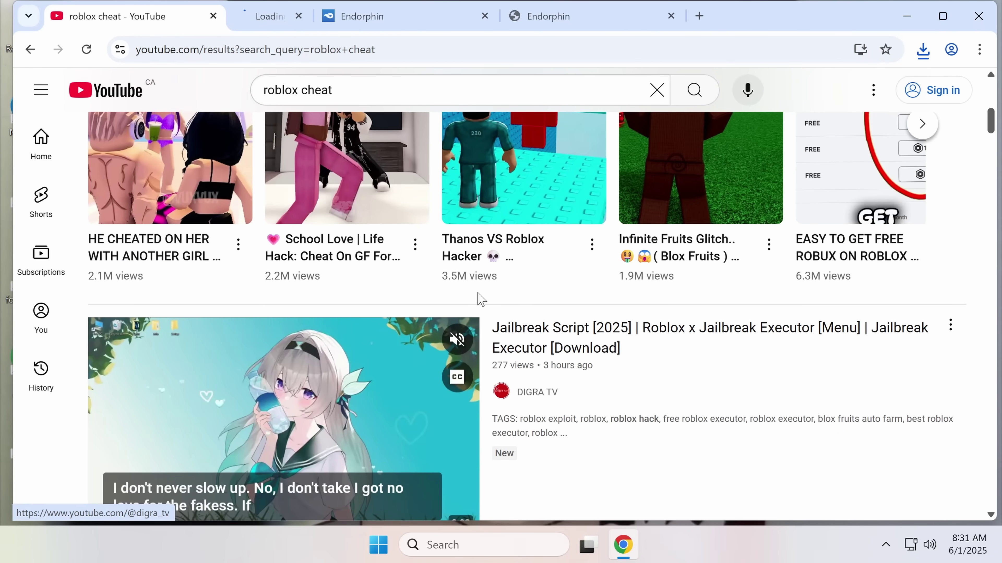
Open the DIGRA TV channel in a new tab and browse its uploaded cheat videos.
{"action": "middle_click", "coordinate": [525, 389]}
{"action": "left_click", "coordinate": [300, 15]}
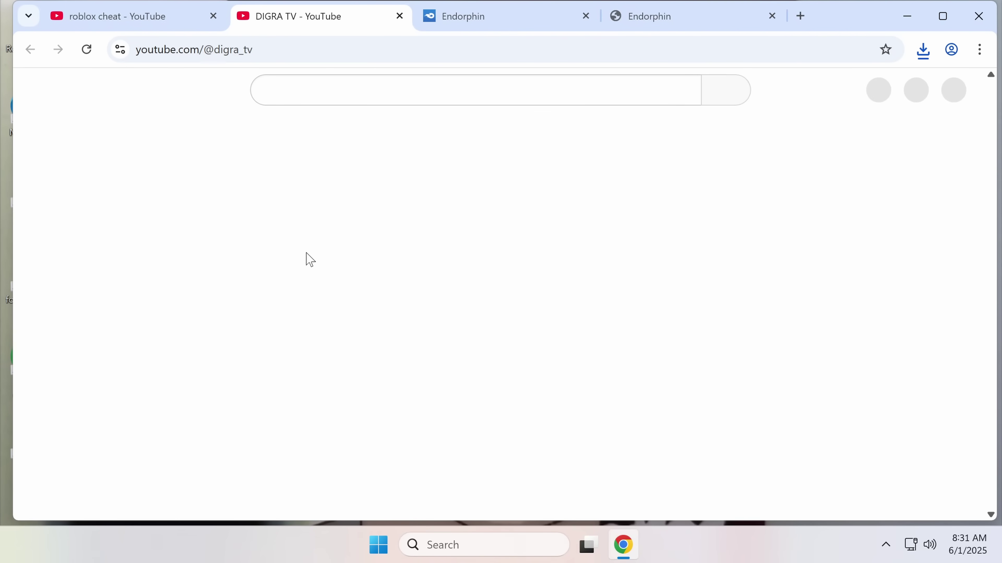
{"action": "left_click", "coordinate": [179, 421]}
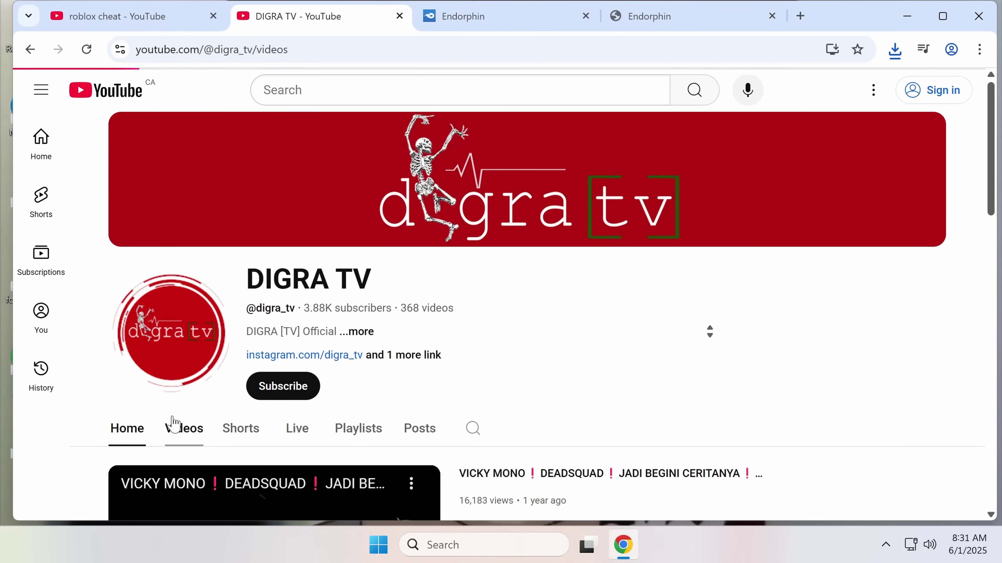
{"action": "scroll", "coordinate": [296, 326], "scroll_direction": "down", "scroll_amount": 5}
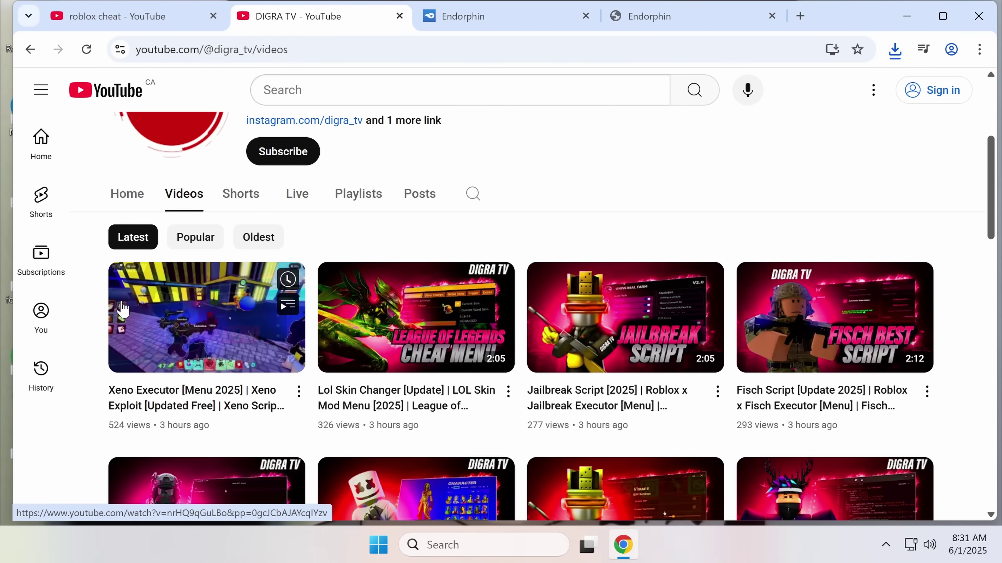
{"action": "scroll", "coordinate": [105, 313], "scroll_direction": "down", "scroll_amount": 7}
{"action": "scroll", "coordinate": [166, 339], "scroll_direction": "up", "scroll_amount": 5}
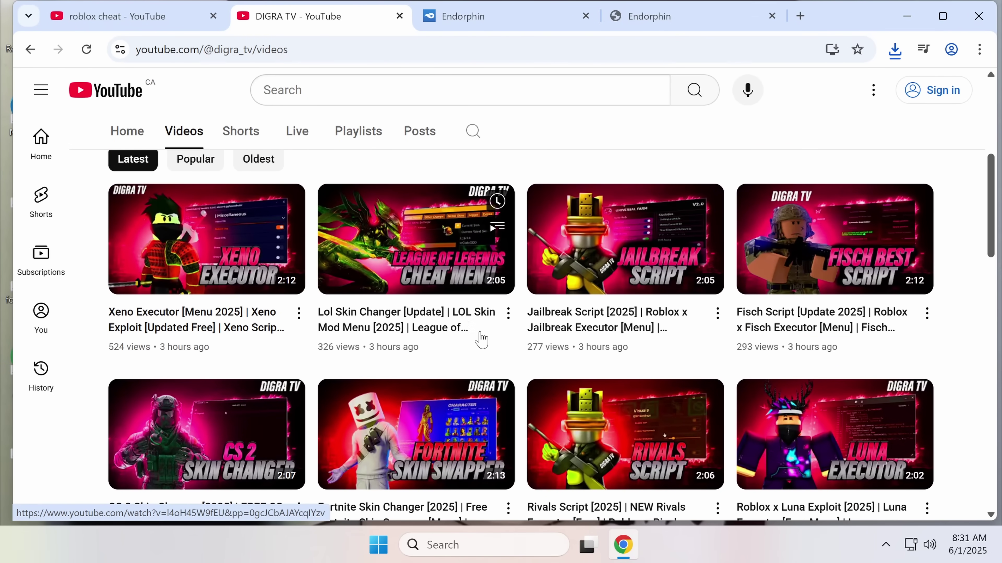
{"action": "scroll", "coordinate": [788, 347], "scroll_direction": "down", "scroll_amount": 2}
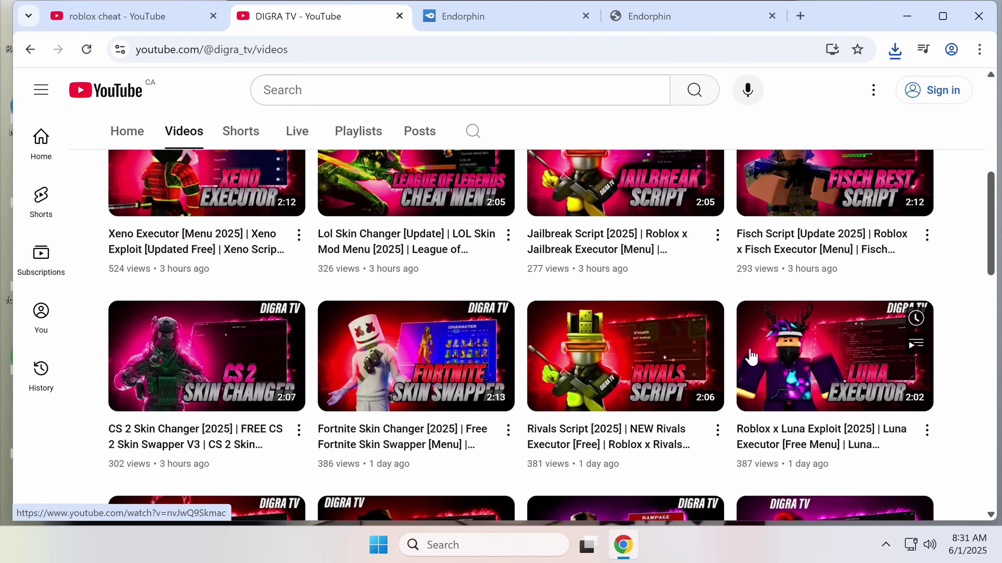
{"action": "scroll", "coordinate": [417, 381], "scroll_direction": "down", "scroll_amount": 2}
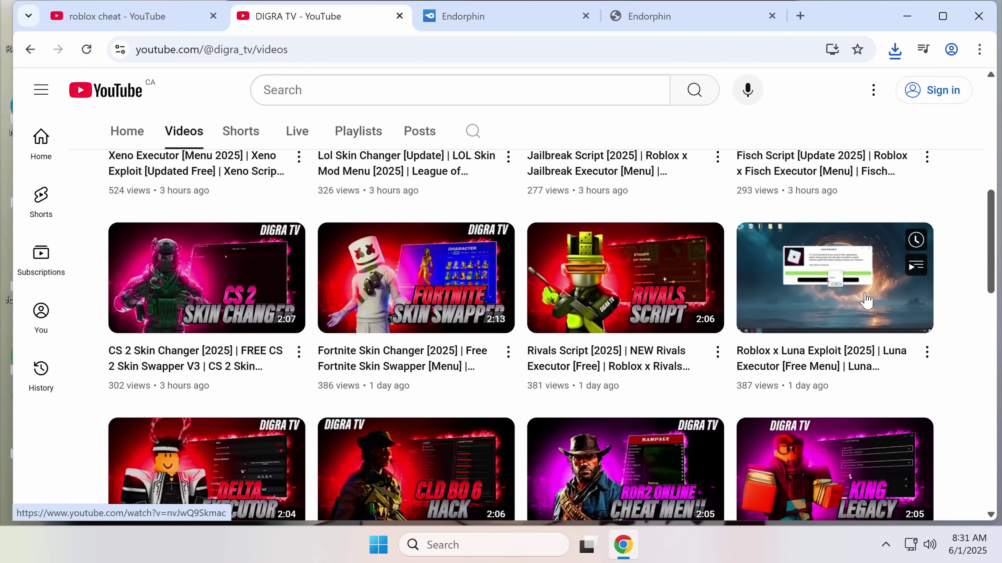
{"action": "scroll", "coordinate": [957, 398], "scroll_direction": "down", "scroll_amount": 4}
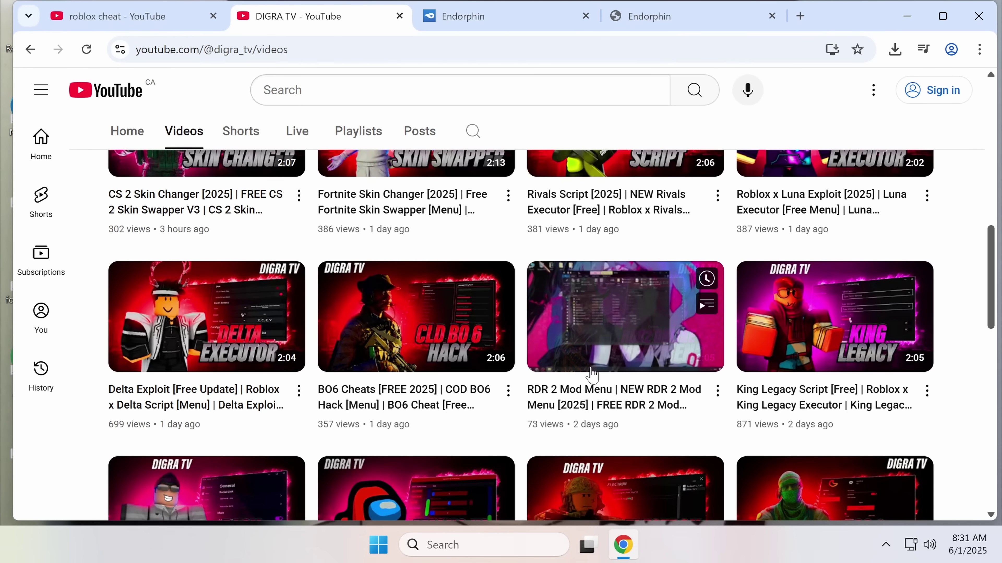
{"action": "scroll", "coordinate": [586, 343], "scroll_direction": "down", "scroll_amount": 3}
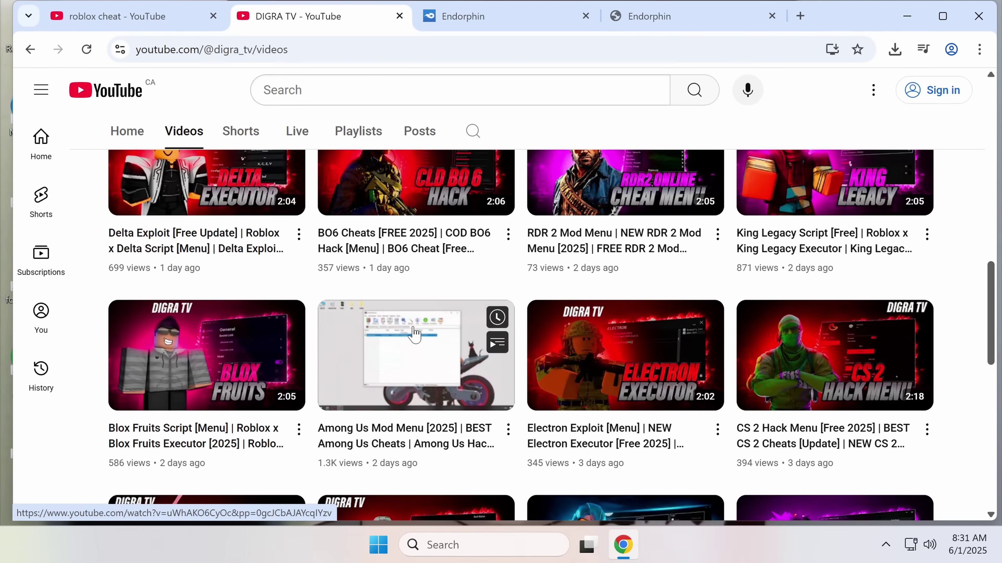
{"action": "scroll", "coordinate": [390, 300], "scroll_direction": "down", "scroll_amount": 3}
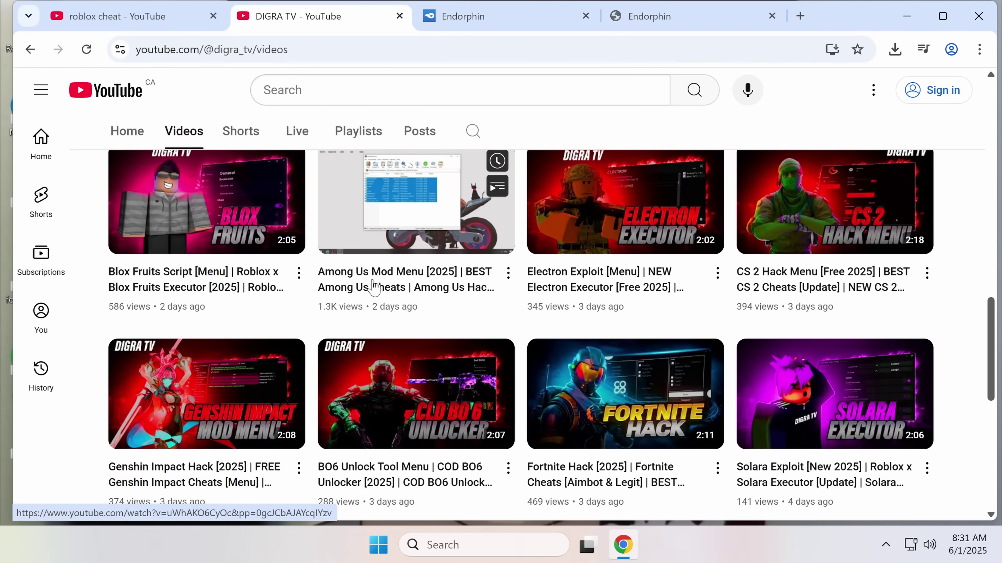
{"action": "scroll", "coordinate": [496, 313], "scroll_direction": "down", "scroll_amount": 6}
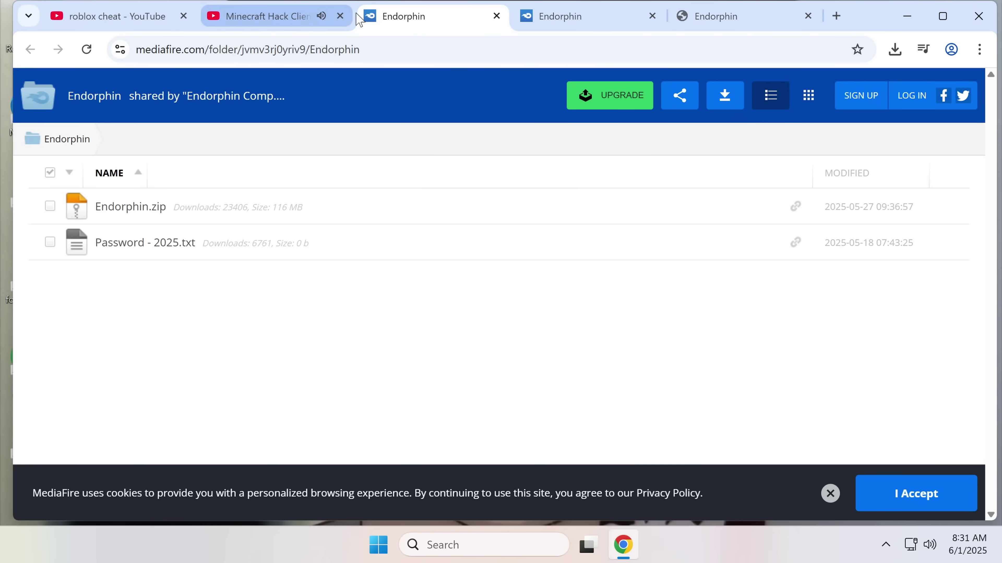
Close the duplicate Endorphin MediaFire page and return to the Minecraft Hack Client video.
{"action": "left_click", "coordinate": [542, 18]}
{"action": "left_click", "coordinate": [496, 16]}
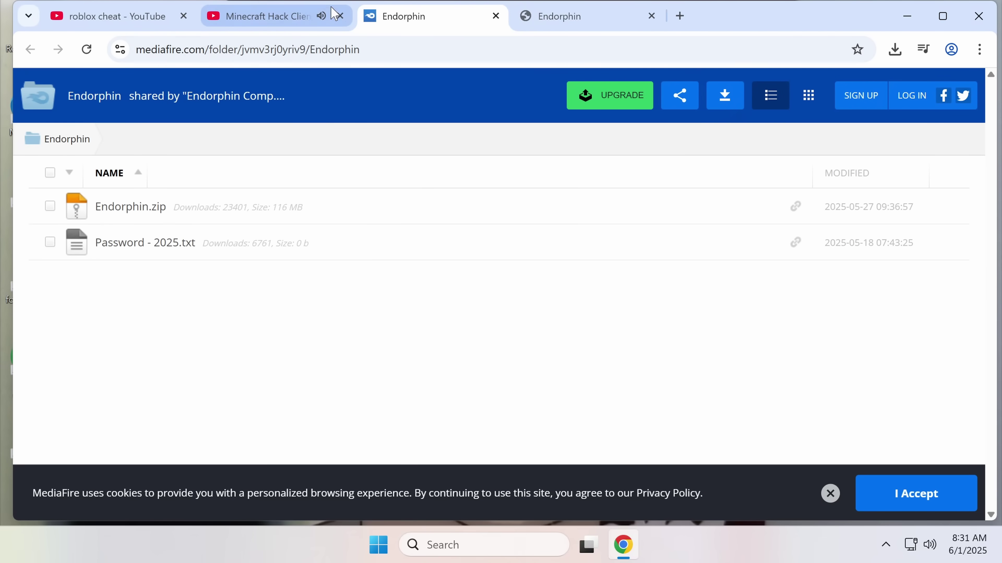
{"action": "left_click", "coordinate": [331, 15]}
Close the Minecraft Hack Client video and return to the roblox cheat results.
{"action": "left_click", "coordinate": [315, 454]}
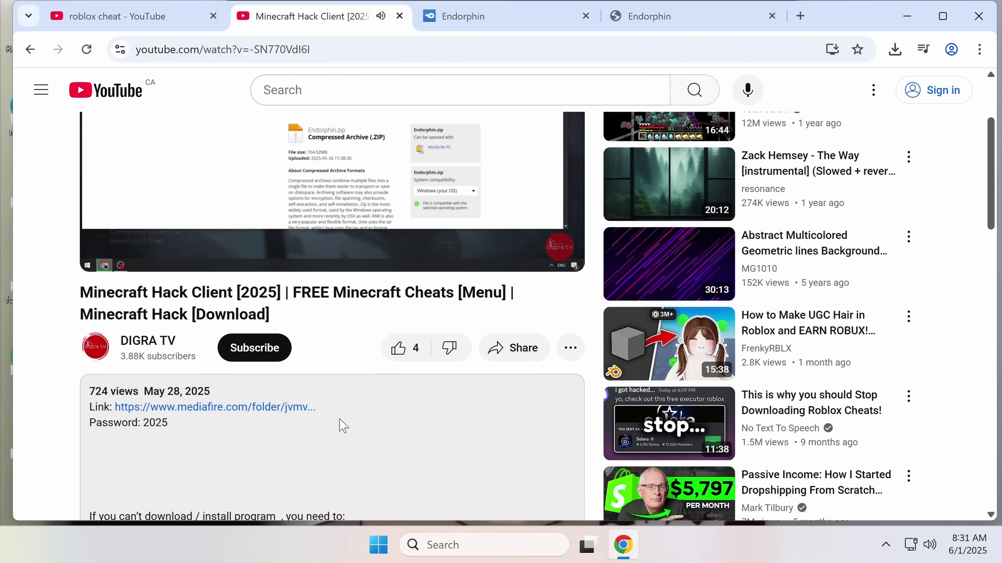
{"action": "left_click", "coordinate": [399, 16]}
{"action": "left_click", "coordinate": [76, 23]}
{"action": "scroll", "coordinate": [514, 274], "scroll_direction": "up", "scroll_amount": 10}
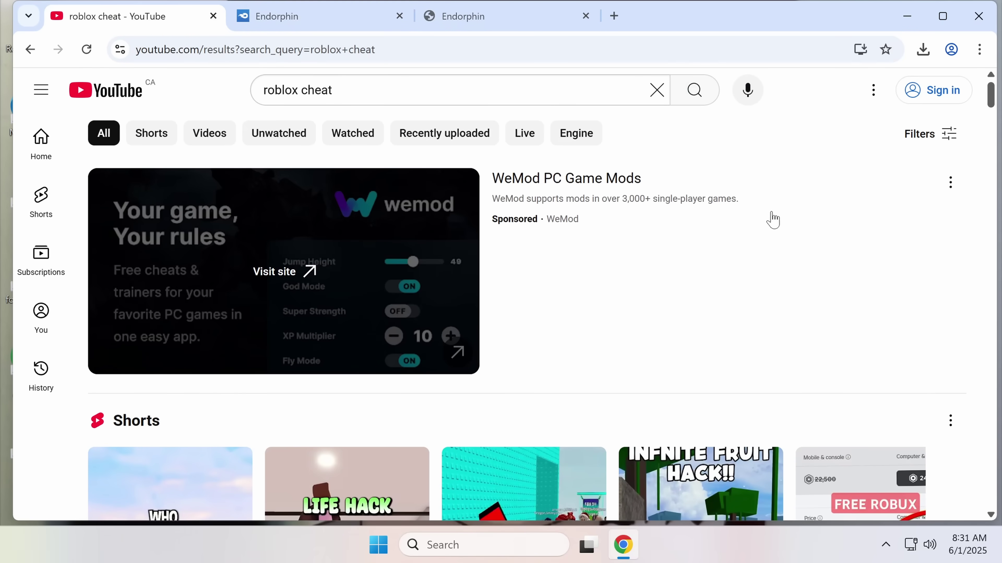
Sort the results by upload date and open 'Best FREE Roblox Executor' in a new tab.
{"action": "left_click", "coordinate": [938, 134]}
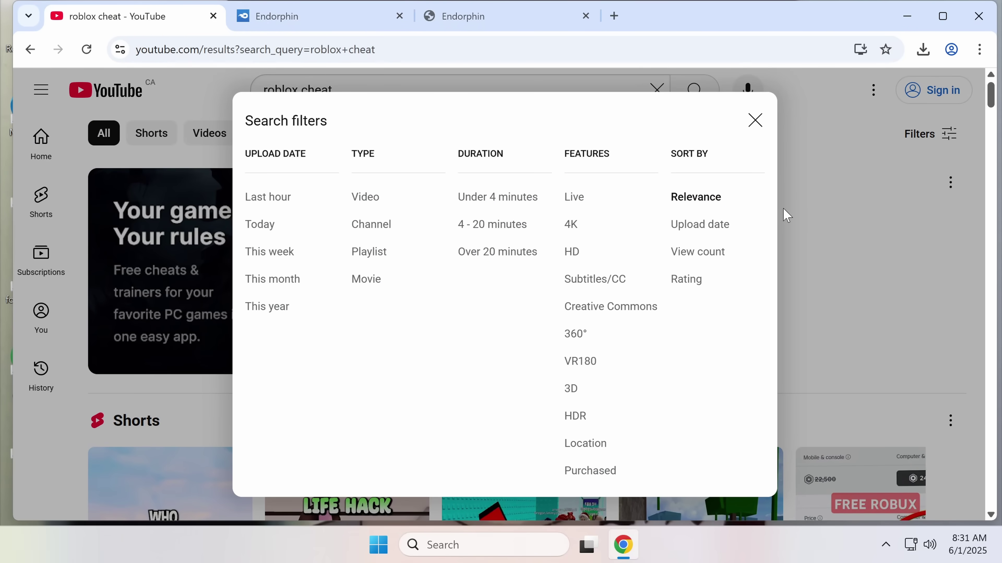
{"action": "left_click", "coordinate": [700, 226]}
{"action": "scroll", "coordinate": [278, 241], "scroll_direction": "down", "scroll_amount": 5}
{"action": "scroll", "coordinate": [278, 241], "scroll_direction": "down", "scroll_amount": 4}
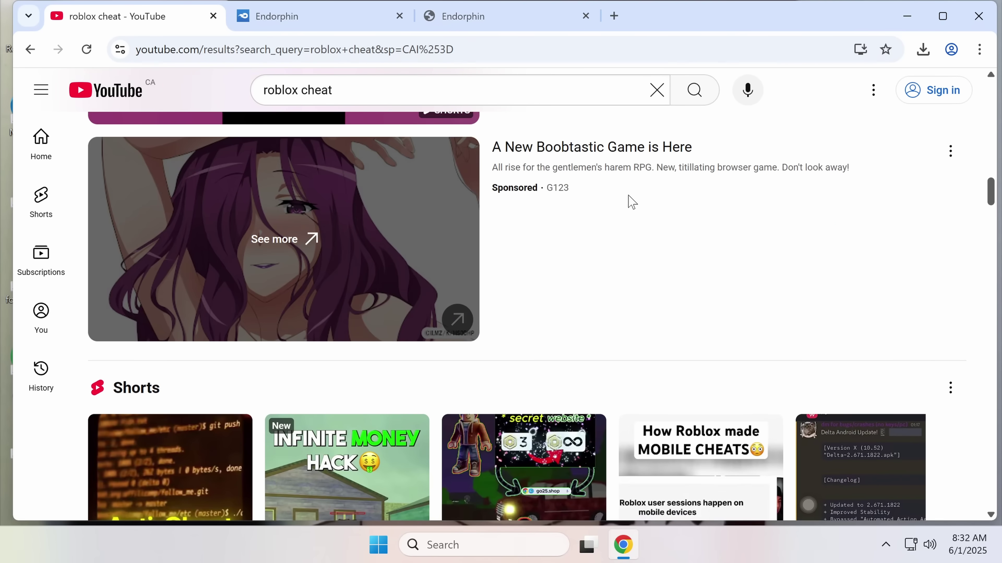
{"action": "scroll", "coordinate": [442, 385], "scroll_direction": "down", "scroll_amount": 1}
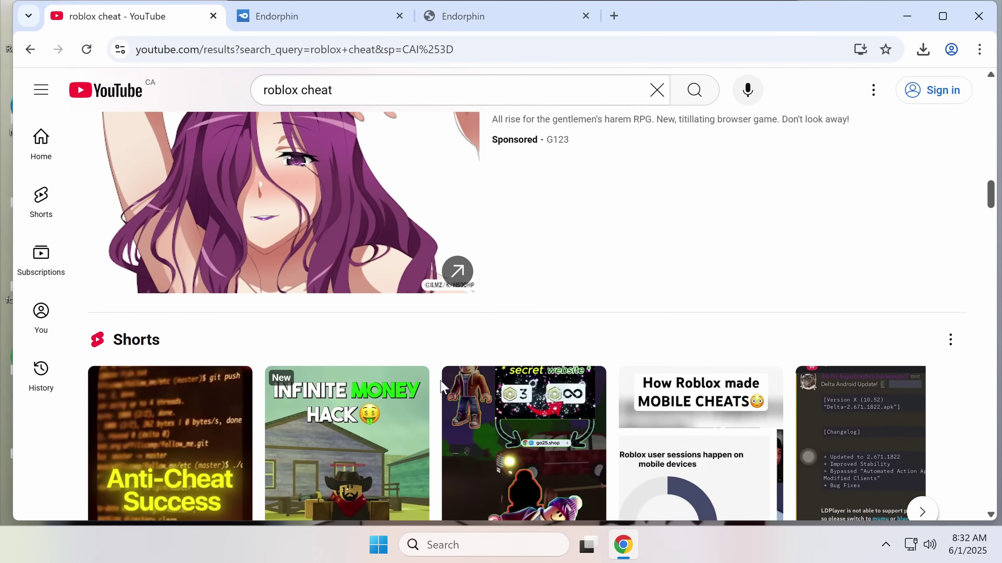
{"action": "scroll", "coordinate": [445, 379], "scroll_direction": "up", "scroll_amount": 1}
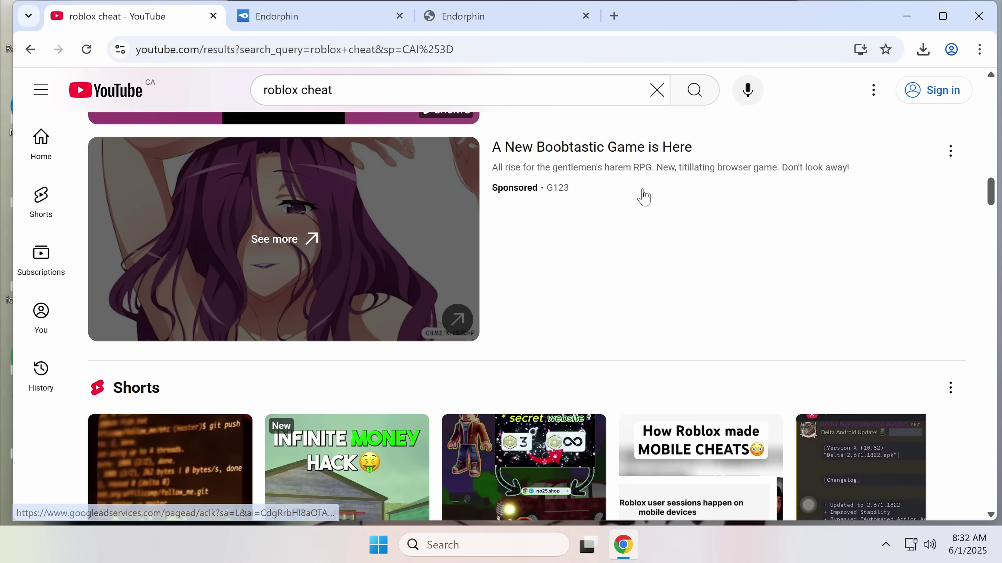
{"action": "scroll", "coordinate": [709, 322], "scroll_direction": "down", "scroll_amount": 15}
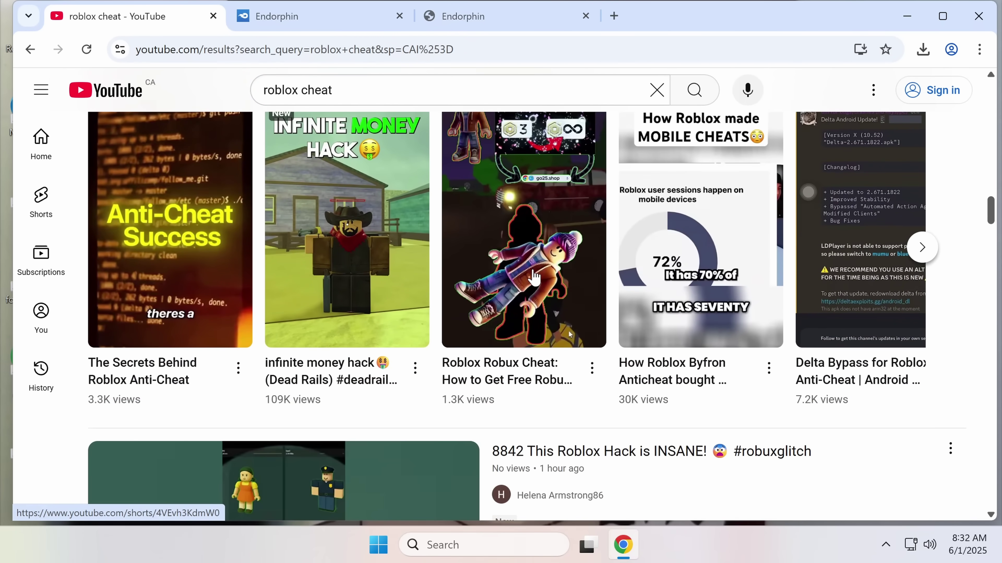
{"action": "scroll", "coordinate": [554, 262], "scroll_direction": "down", "scroll_amount": 12}
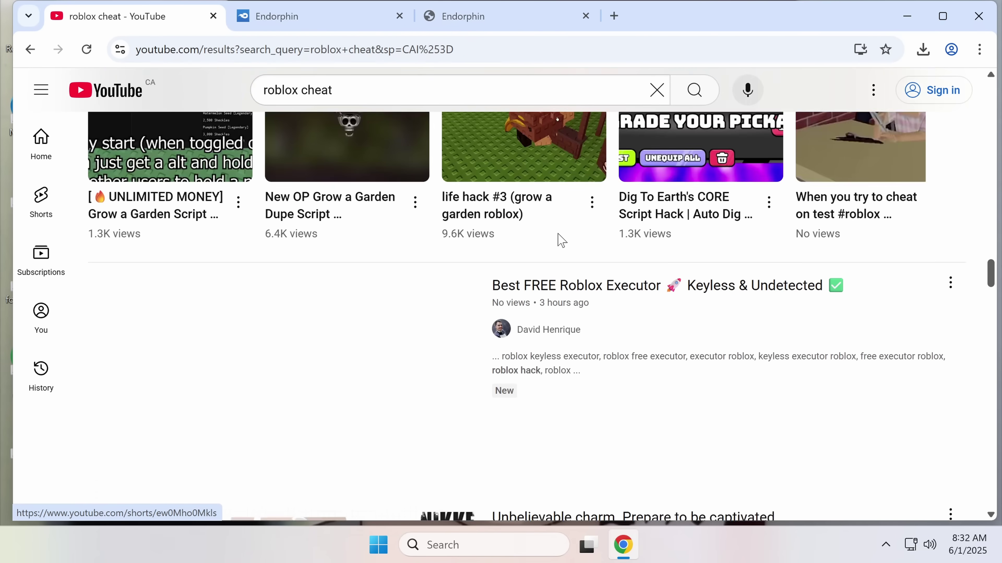
{"action": "scroll", "coordinate": [564, 195], "scroll_direction": "up", "scroll_amount": 1}
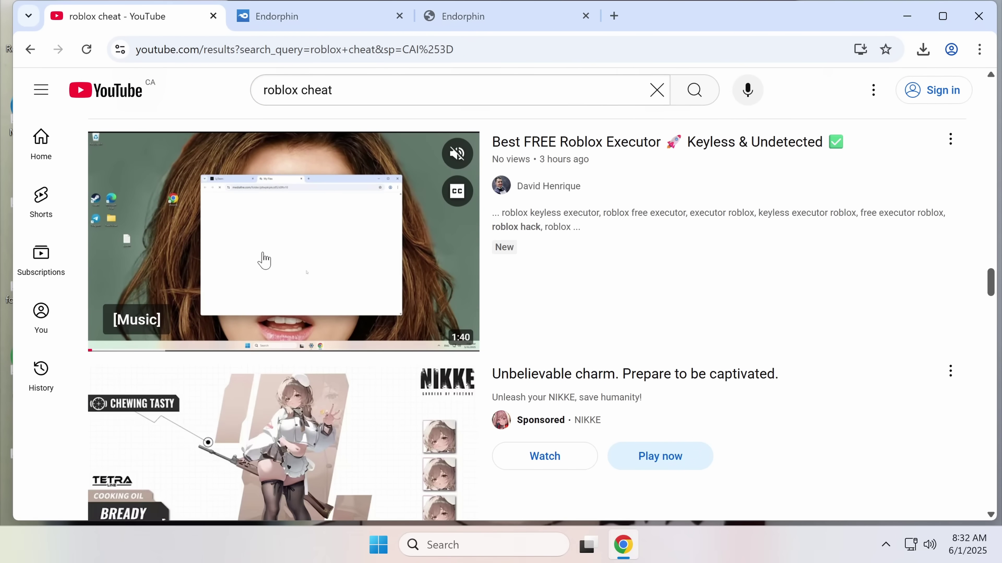
{"action": "middle_click", "coordinate": [264, 260]}
Switch to the executor video, skip the pre-roll ad and dismiss the YouTube Premium offer.
{"action": "left_click", "coordinate": [311, 15]}
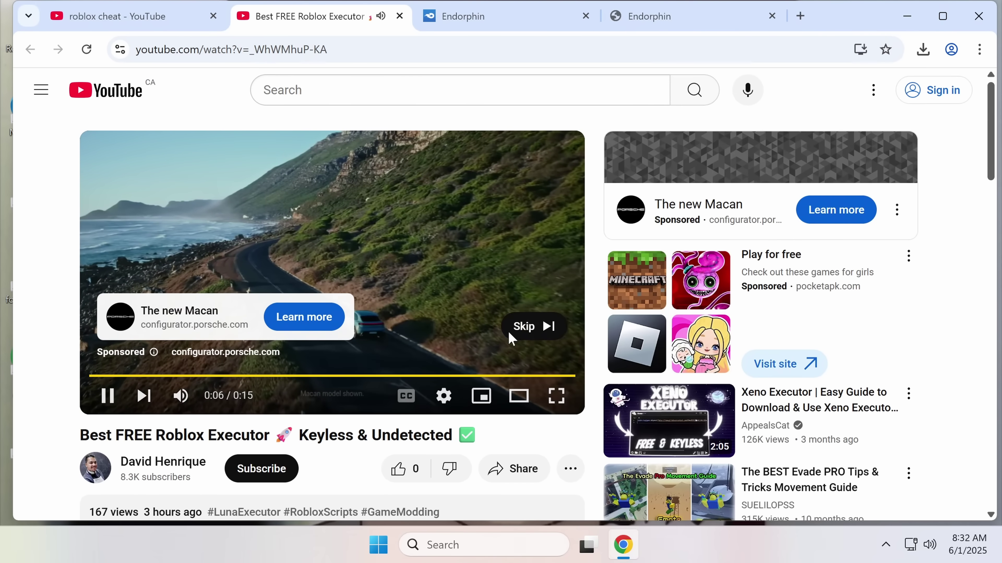
{"action": "left_click", "coordinate": [509, 333]}
{"action": "scroll", "coordinate": [424, 382], "scroll_direction": "down", "scroll_amount": 3}
{"action": "scroll", "coordinate": [395, 348], "scroll_direction": "up", "scroll_amount": 4}
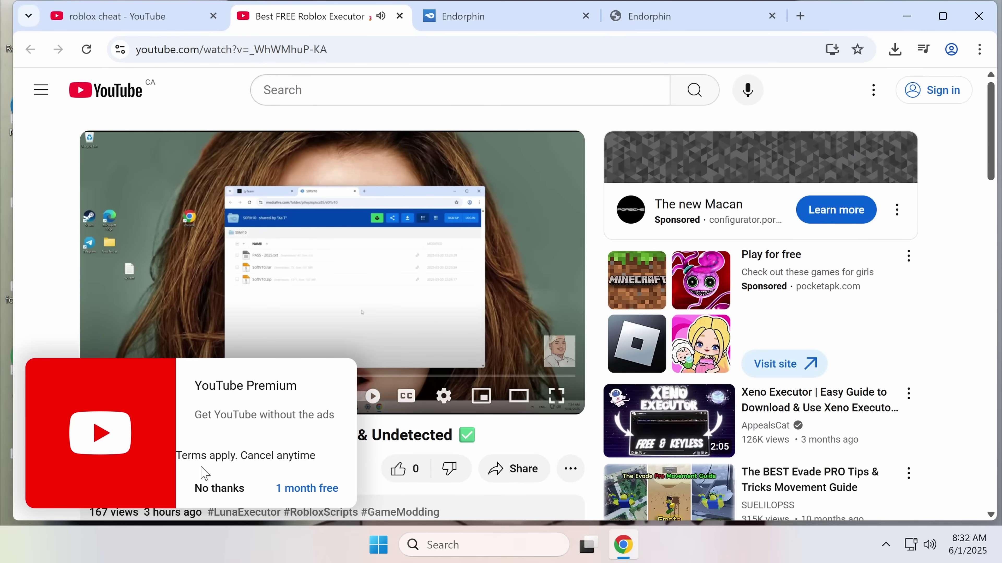
{"action": "left_click", "coordinate": [367, 227]}
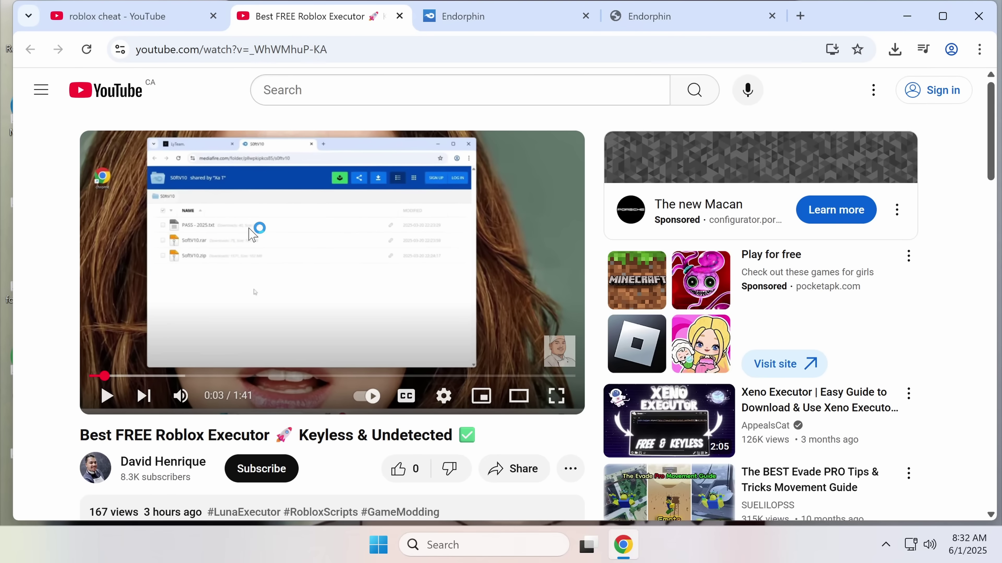
Expand the video description, highlight its opening lines and dismiss the GeForce notification.
{"action": "scroll", "coordinate": [347, 284], "scroll_direction": "down", "scroll_amount": 2}
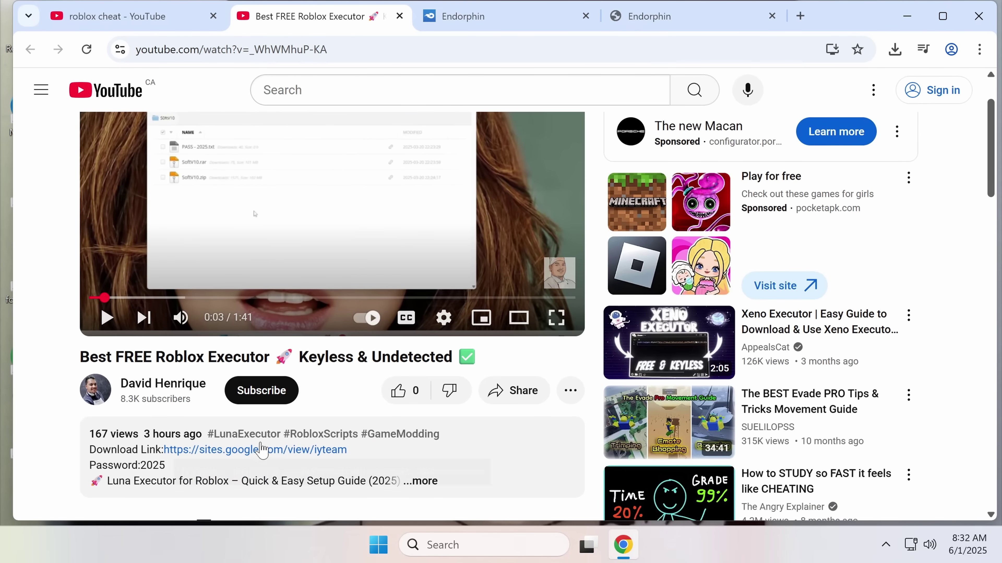
{"action": "left_click", "coordinate": [259, 489]}
{"action": "scroll", "coordinate": [324, 436], "scroll_direction": "down", "scroll_amount": 6}
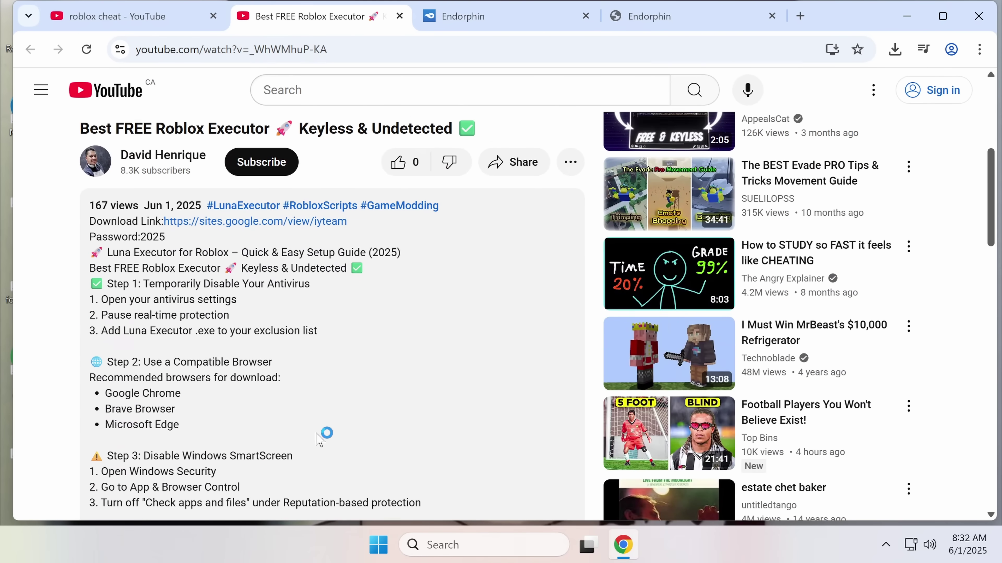
{"action": "scroll", "coordinate": [213, 343], "scroll_direction": "down", "scroll_amount": 1}
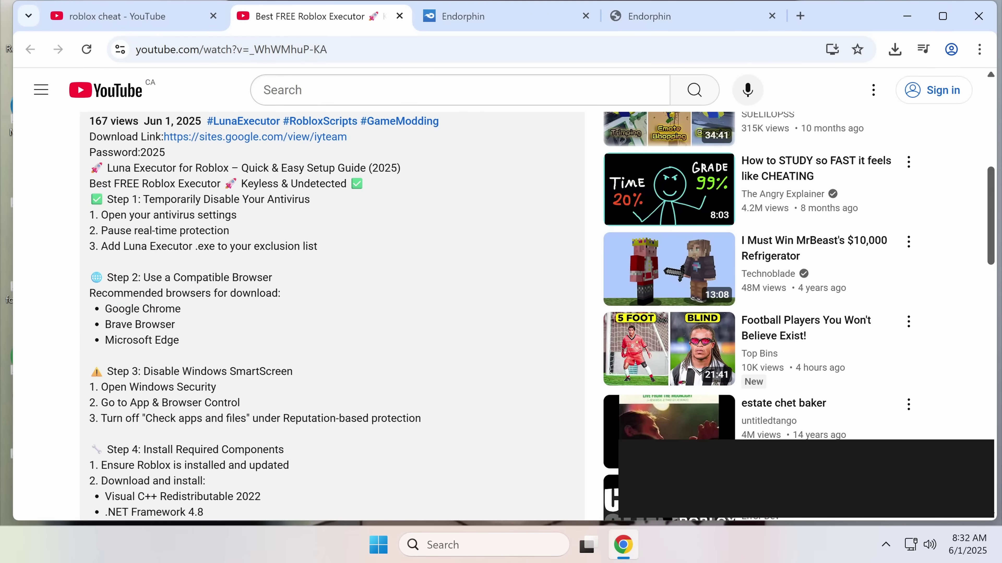
{"action": "left_click_drag", "start_coordinate": [89, 183], "coordinate": [183, 215]}
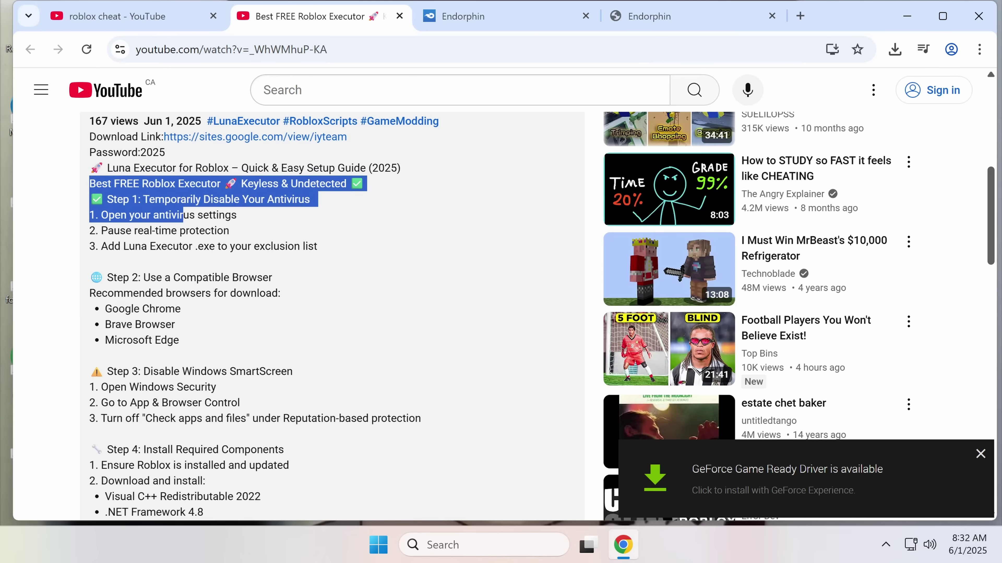
{"action": "left_click", "coordinate": [974, 459]}
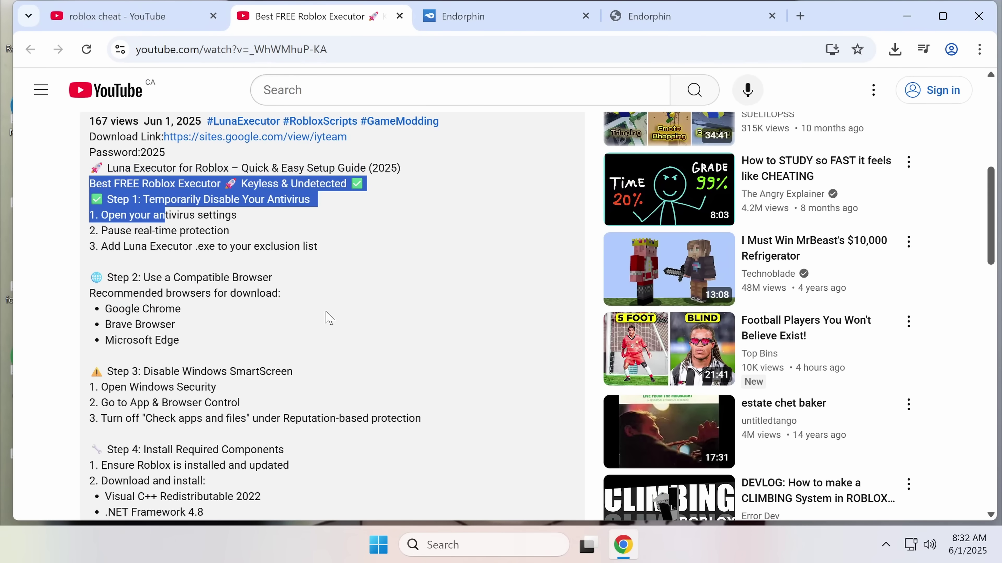
Read through the Luna Executor setup guide, including the Step 1 antivirus instructions.
{"action": "left_click_drag", "start_coordinate": [368, 183], "coordinate": [119, 168]}
{"action": "left_click", "coordinate": [119, 167]}
{"action": "left_click_drag", "start_coordinate": [149, 199], "coordinate": [284, 264]}
{"action": "left_click_drag", "start_coordinate": [137, 230], "coordinate": [203, 246]}
{"action": "left_click", "coordinate": [223, 254]}
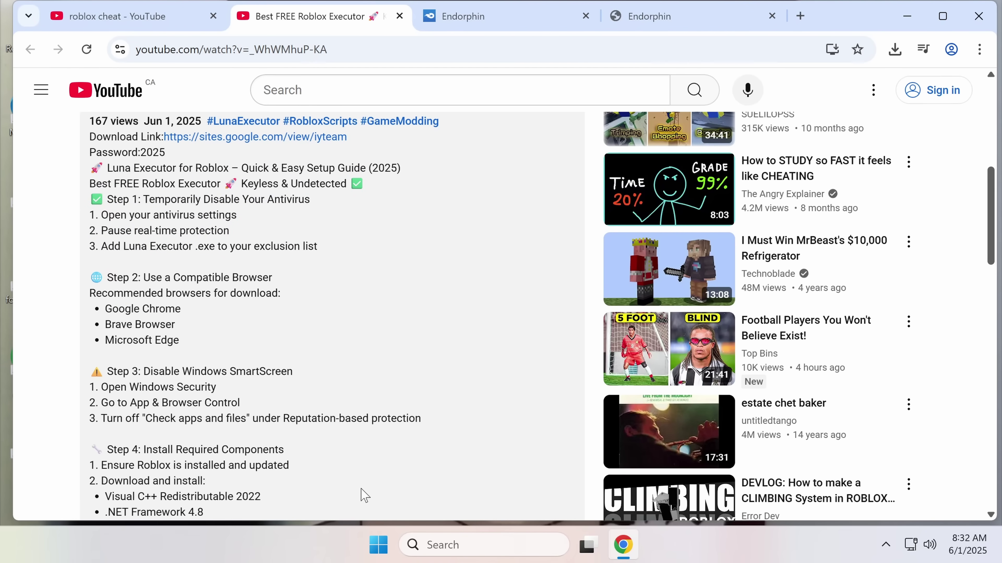
{"action": "scroll", "coordinate": [364, 495], "scroll_direction": "down", "scroll_amount": 4}
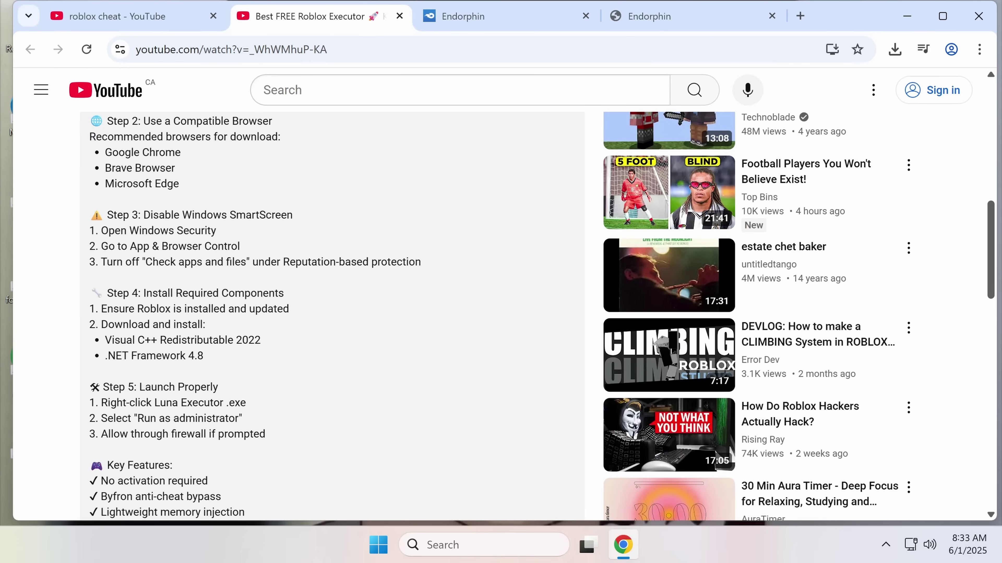
{"action": "scroll", "coordinate": [178, 418], "scroll_direction": "down", "scroll_amount": 2}
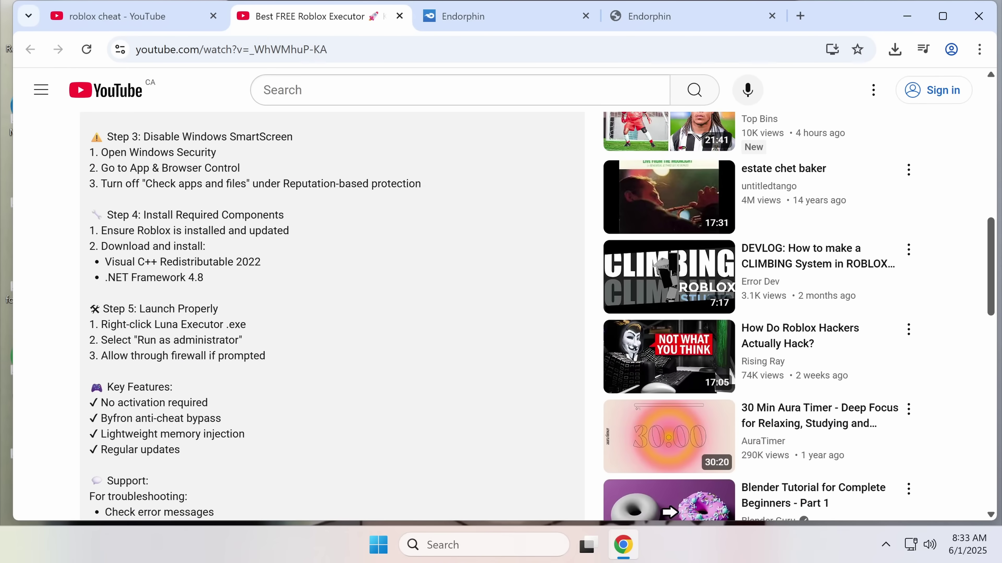
{"action": "scroll", "coordinate": [178, 418], "scroll_direction": "up", "scroll_amount": 10}
Open the LyXn Google Site and follow its 'Download CLICK' link to the SoftV10.14 MediaFire folder.
{"action": "left_click", "coordinate": [255, 294]}
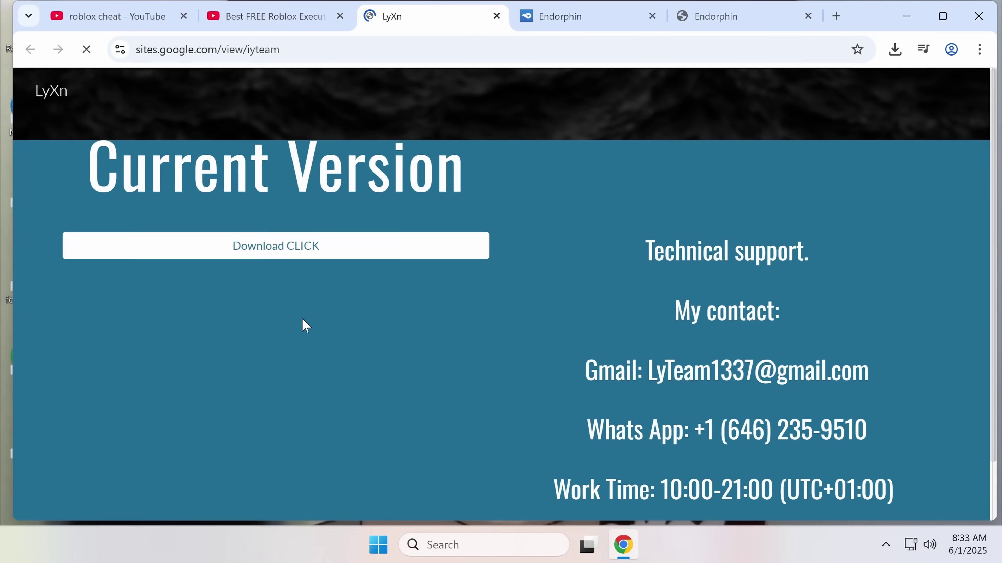
{"action": "scroll", "coordinate": [606, 260], "scroll_direction": "down", "scroll_amount": 2}
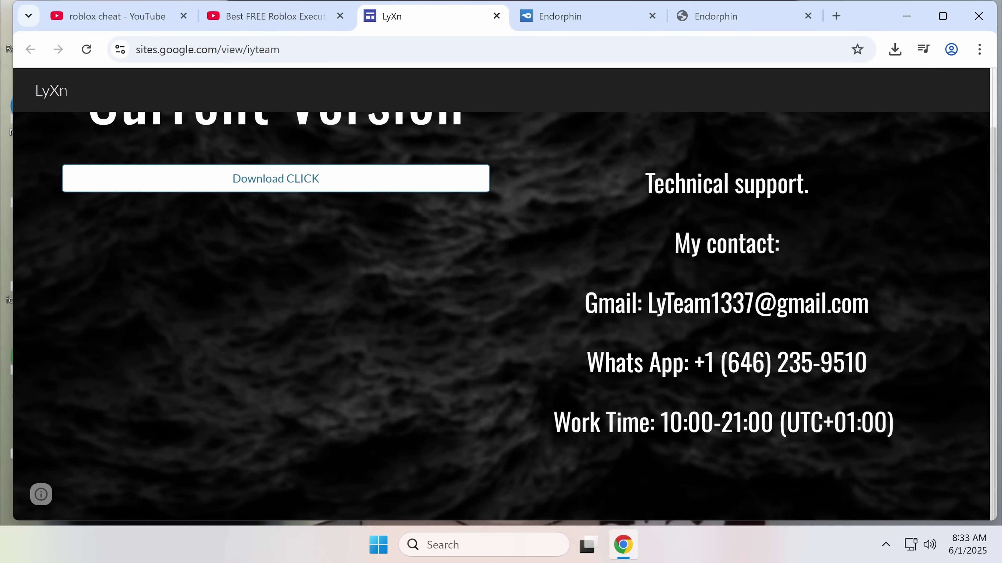
{"action": "scroll", "coordinate": [835, 343], "scroll_direction": "up", "scroll_amount": 2}
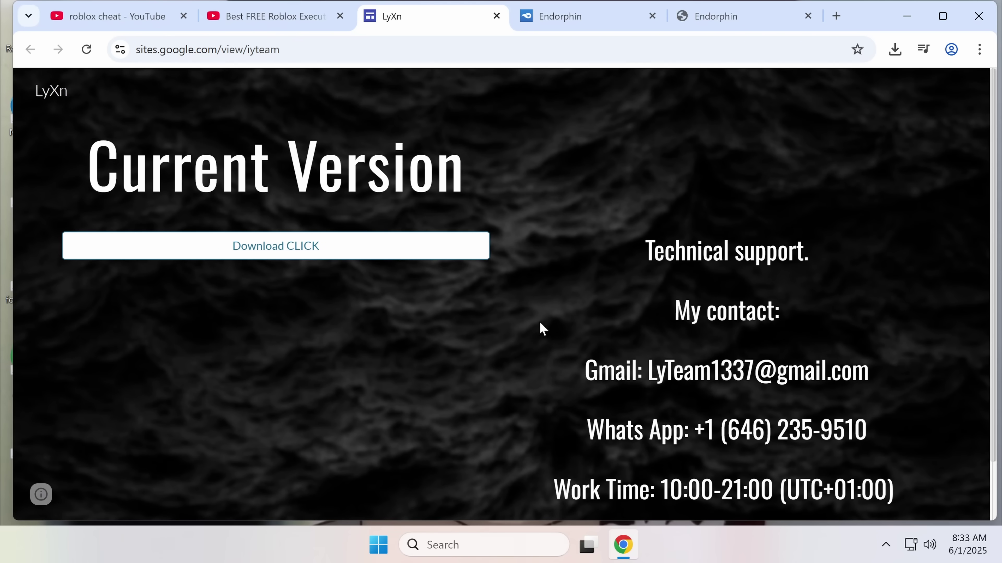
{"action": "scroll", "coordinate": [542, 329], "scroll_direction": "down", "scroll_amount": 2}
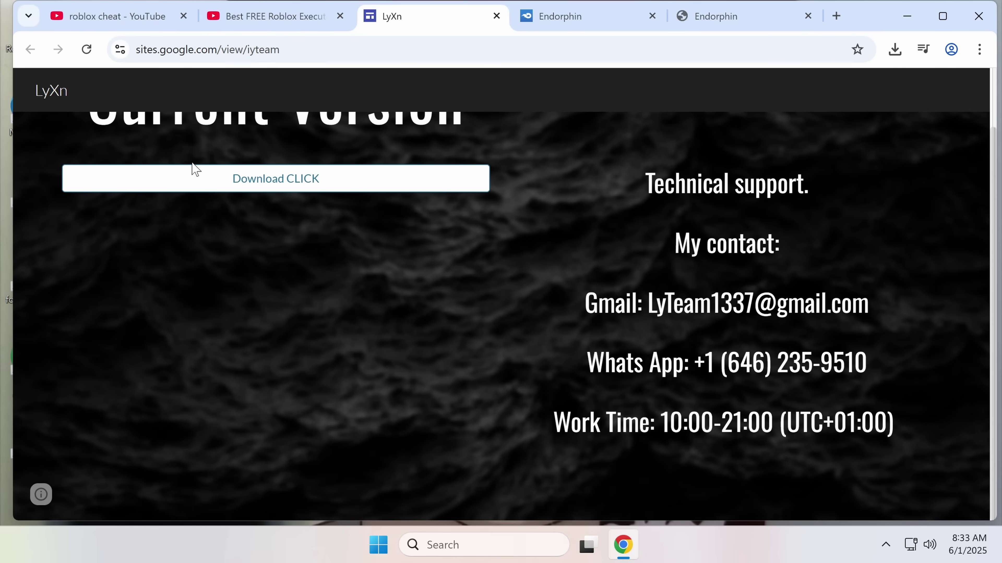
{"action": "left_click", "coordinate": [195, 170]}
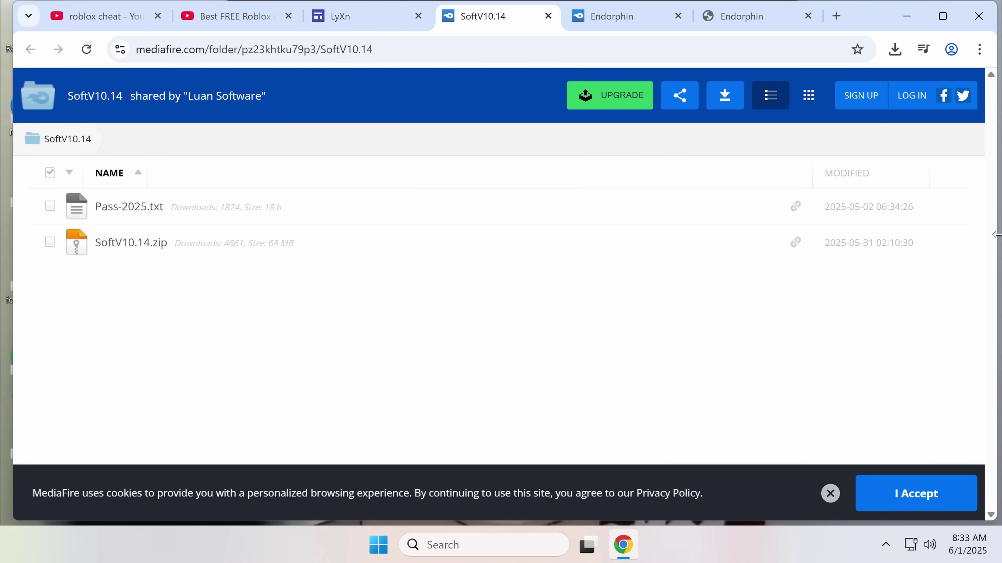
Download SoftV10.14.zip, close its MediaFire page, and return to the Roblox executor video.
{"action": "left_click", "coordinate": [955, 253]}
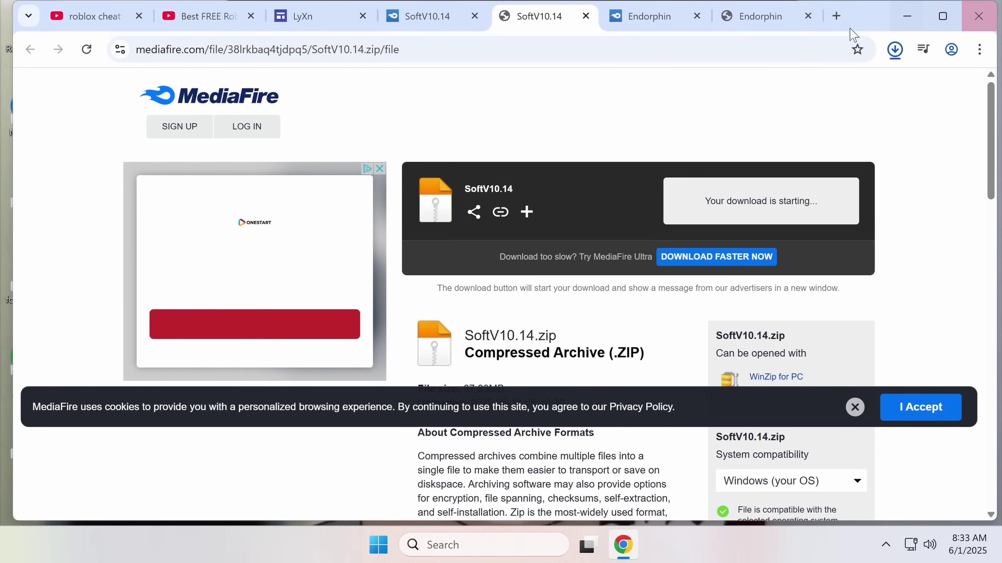
{"action": "left_click", "coordinate": [586, 16]}
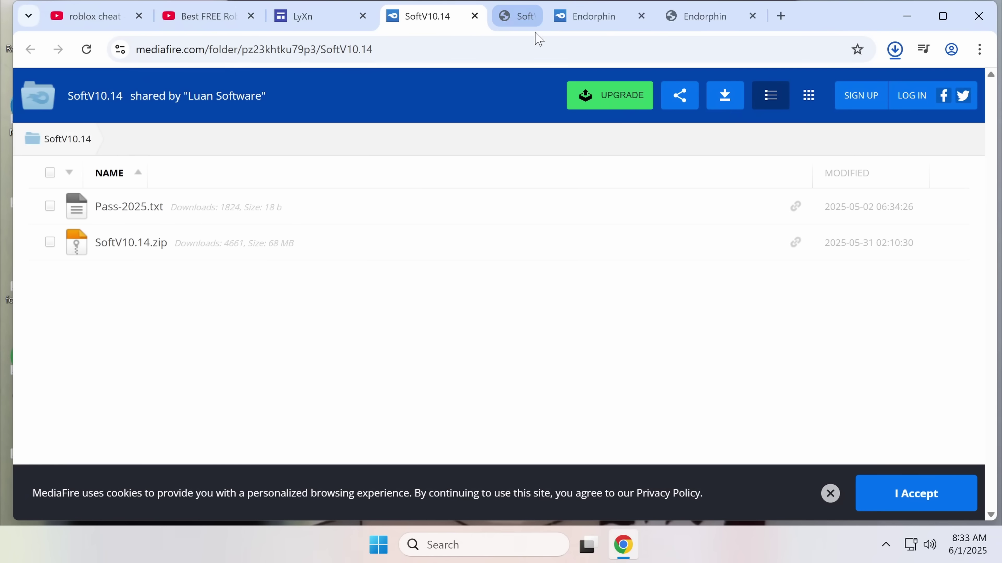
{"action": "left_click", "coordinate": [184, 18]}
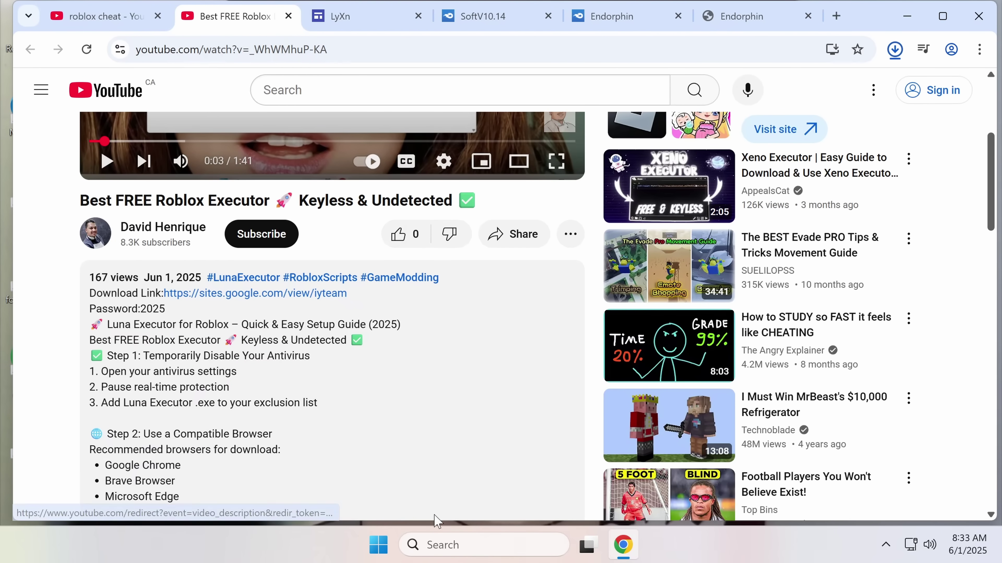
Go to the uploader's channel and open its newest upload from the Videos list.
{"action": "left_click", "coordinate": [114, 232]}
{"action": "middle_click", "coordinate": [710, 332]}
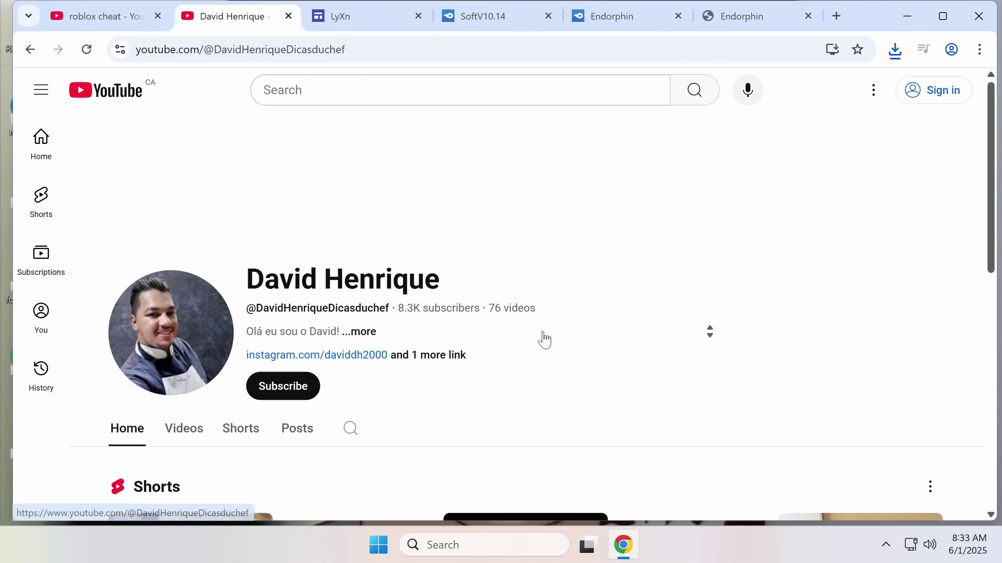
{"action": "left_click", "coordinate": [168, 431]}
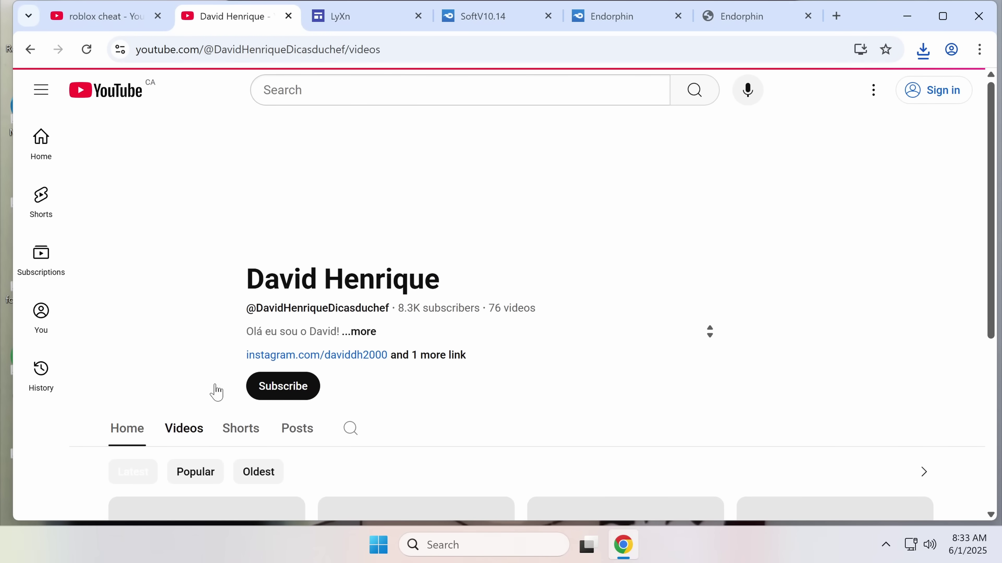
{"action": "scroll", "coordinate": [237, 261], "scroll_direction": "down", "scroll_amount": 5}
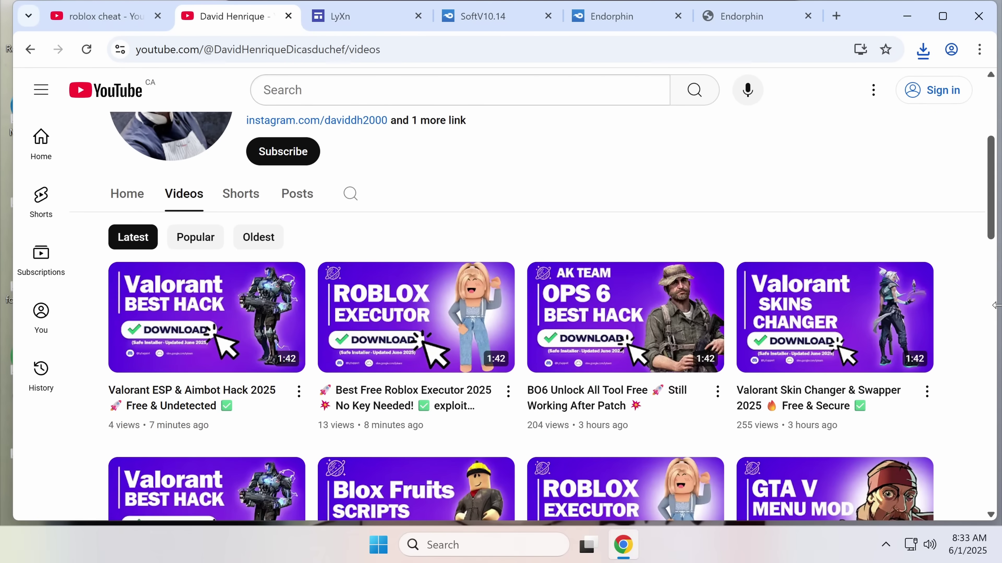
{"action": "scroll", "coordinate": [671, 369], "scroll_direction": "down", "scroll_amount": 2}
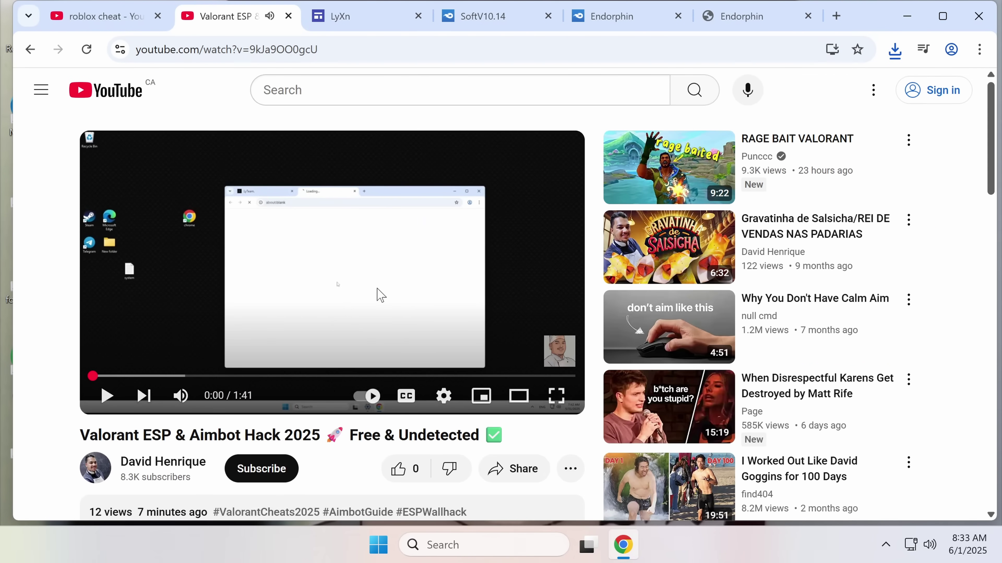
{"action": "scroll", "coordinate": [376, 293], "scroll_direction": "down", "scroll_amount": 2}
Expand the Valorant ESP & Aimbot Hack 2025 description to read its download link and password.
{"action": "left_click", "coordinate": [326, 473]}
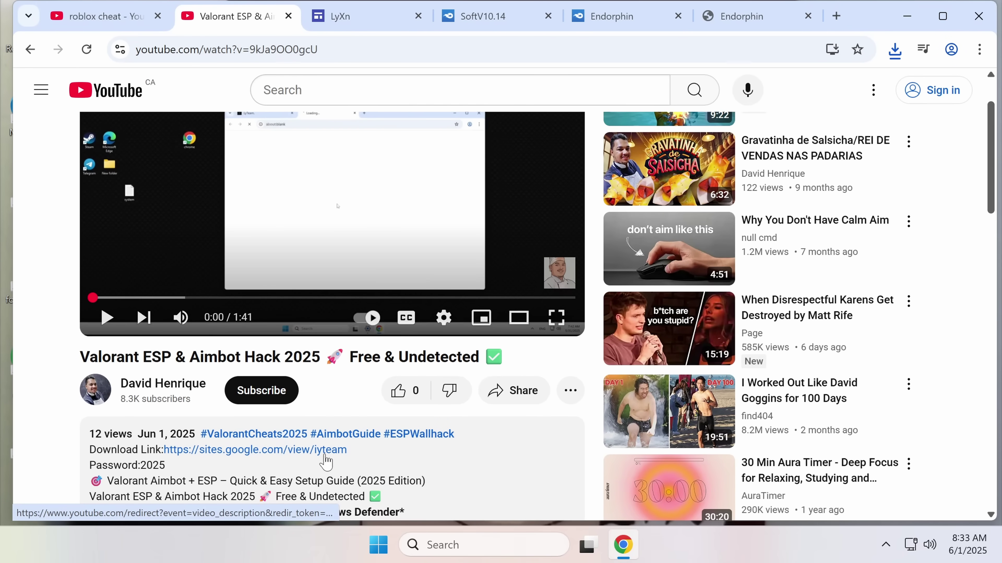
{"action": "scroll", "coordinate": [339, 459], "scroll_direction": "up", "scroll_amount": 2}
{"action": "scroll", "coordinate": [347, 465], "scroll_direction": "down", "scroll_amount": 4}
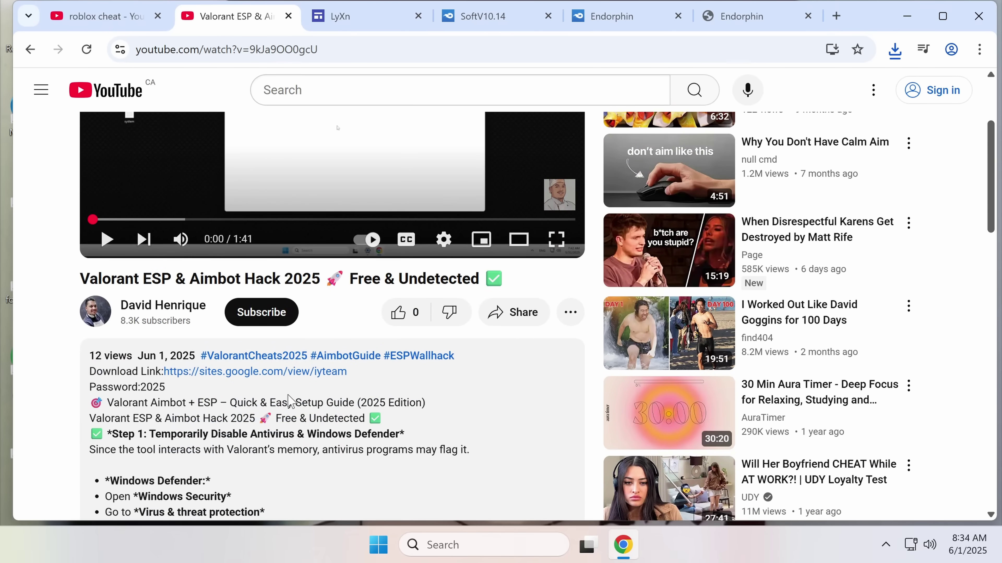
{"action": "scroll", "coordinate": [339, 316], "scroll_direction": "up", "scroll_amount": 4}
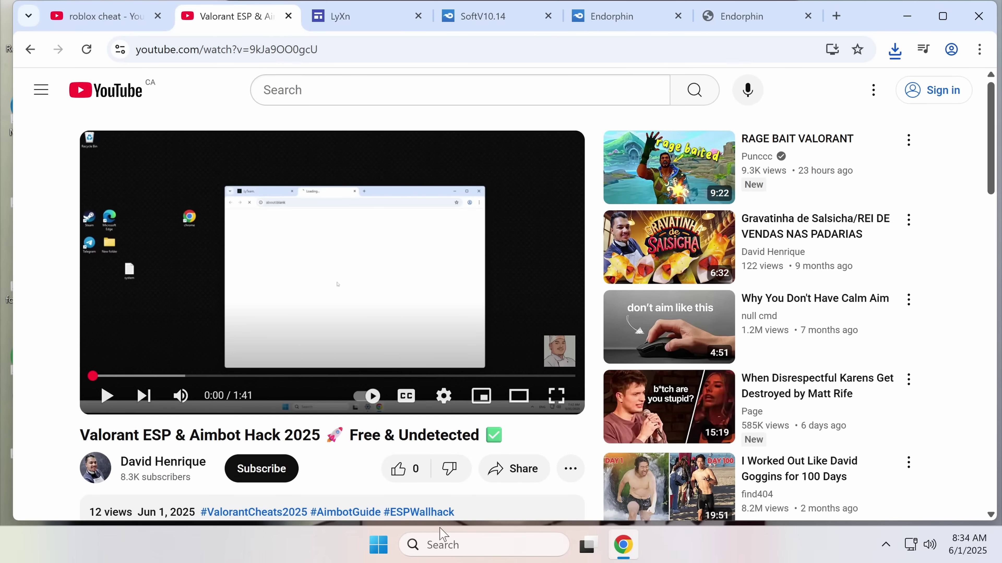
Launch File Explorer from system search and show the Downloads folder.
{"action": "left_click", "coordinate": [447, 543]}
{"action": "type", "text": "file Explorer"}
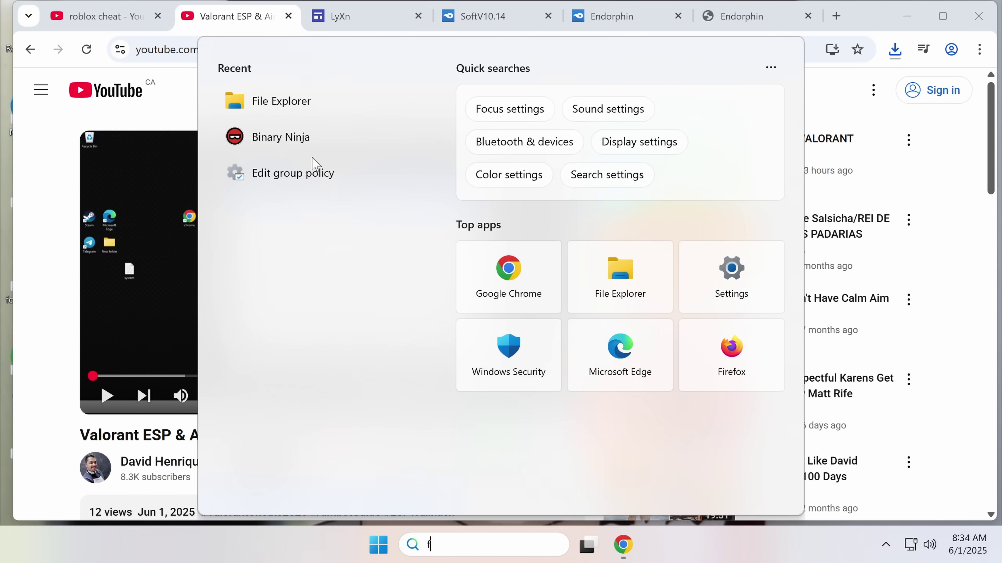
{"action": "left_click", "coordinate": [281, 148]}
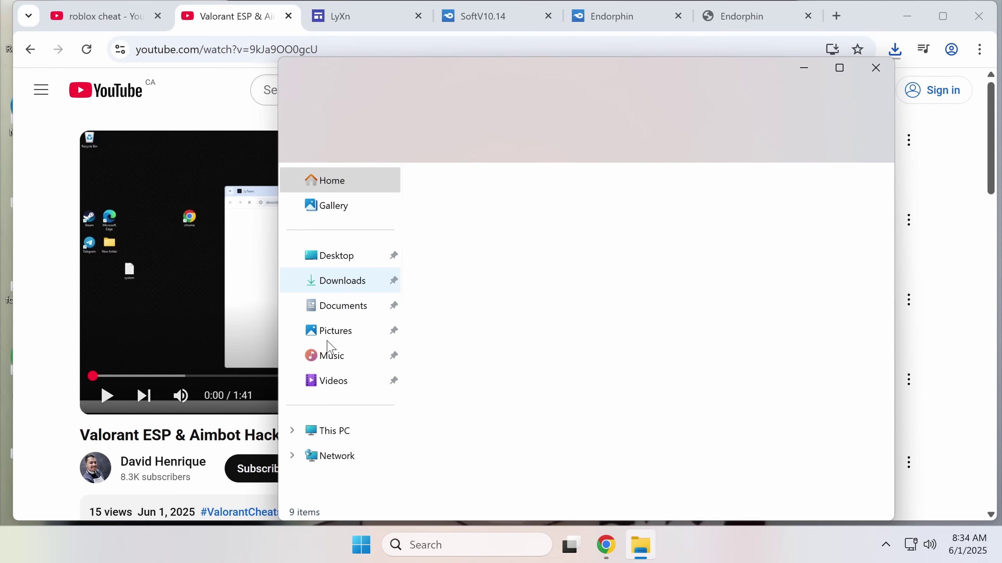
{"action": "left_click", "coordinate": [342, 282]}
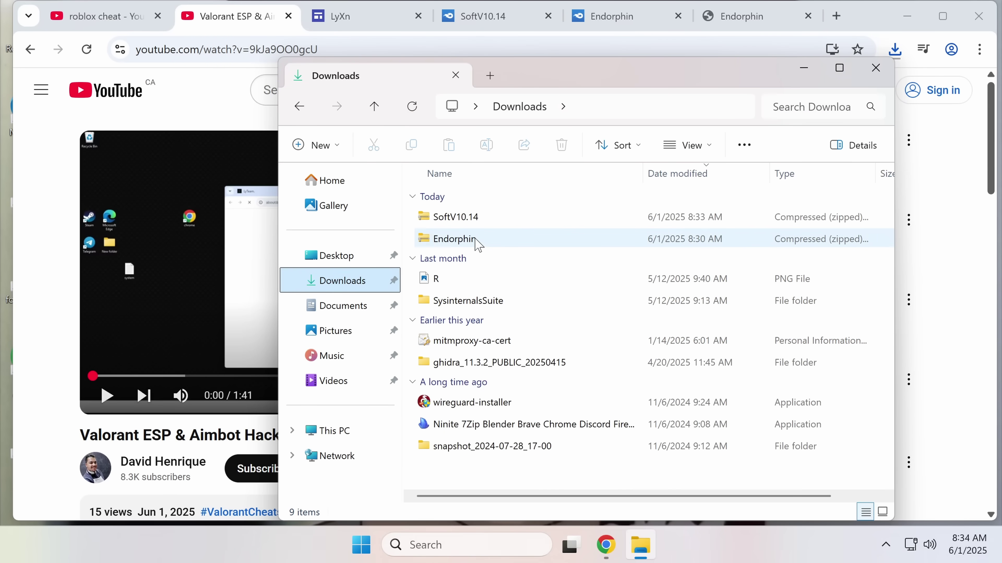
Extract the Endorphin archive to its own folder with 7-Zip.
{"action": "left_click", "coordinate": [483, 237]}
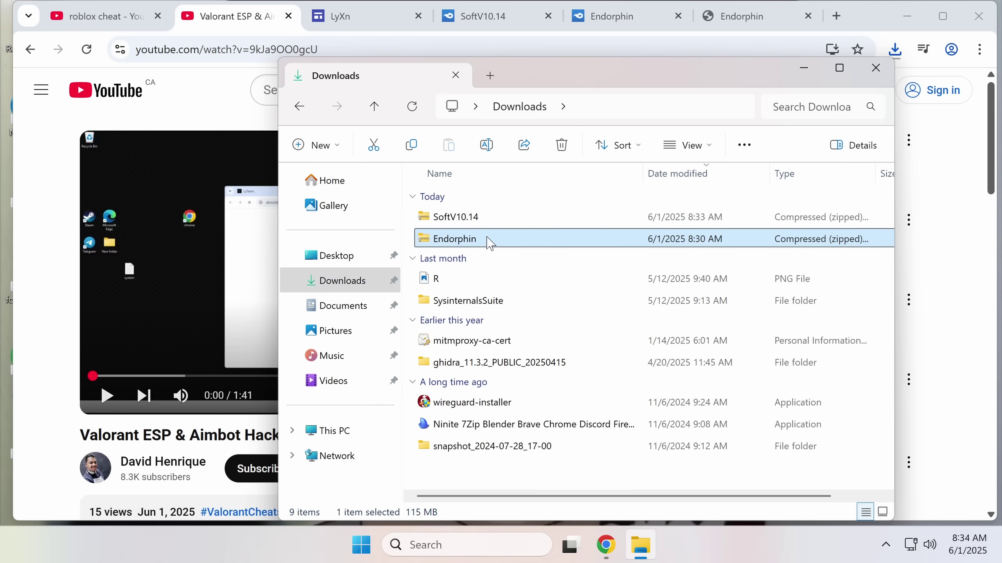
{"action": "right_click", "coordinate": [490, 243]}
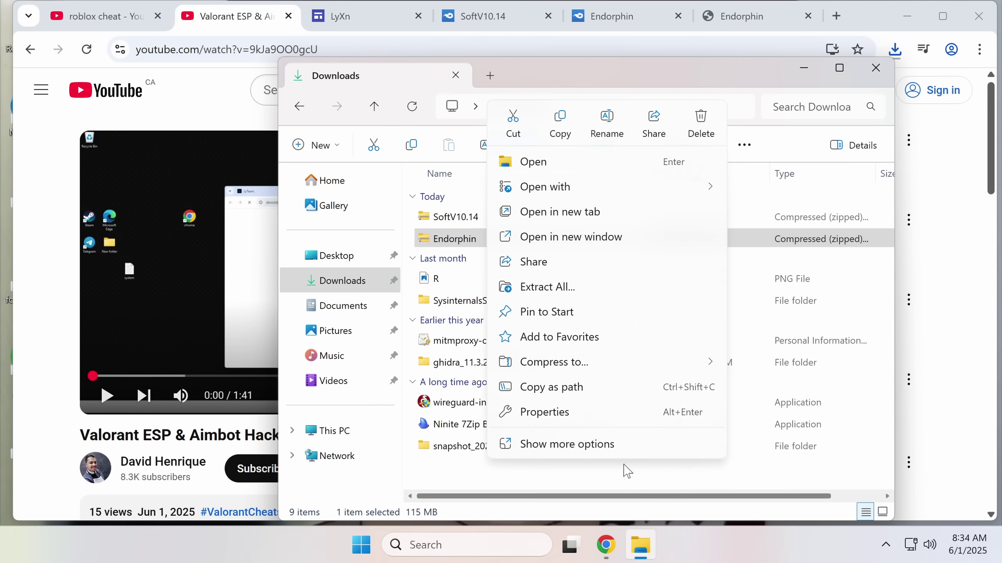
{"action": "left_click", "coordinate": [624, 450]}
{"action": "mouse_move", "coordinate": [615, 247]}
{"action": "left_click", "coordinate": [809, 318]}
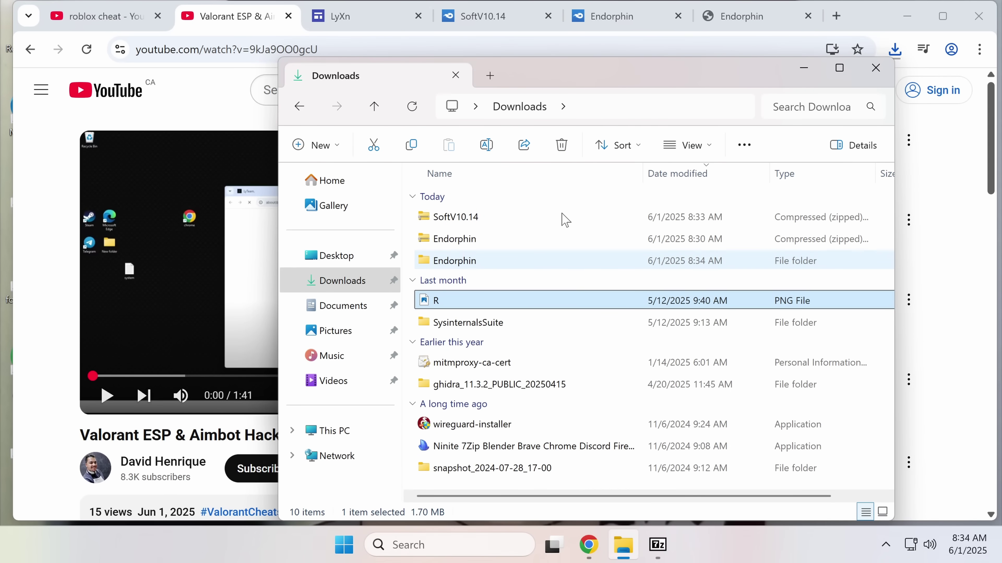
Extract the SoftV10.14 archive to its own folder with 7-Zip, entering the archive password.
{"action": "left_click", "coordinate": [565, 220]}
{"action": "right_click", "coordinate": [551, 228]}
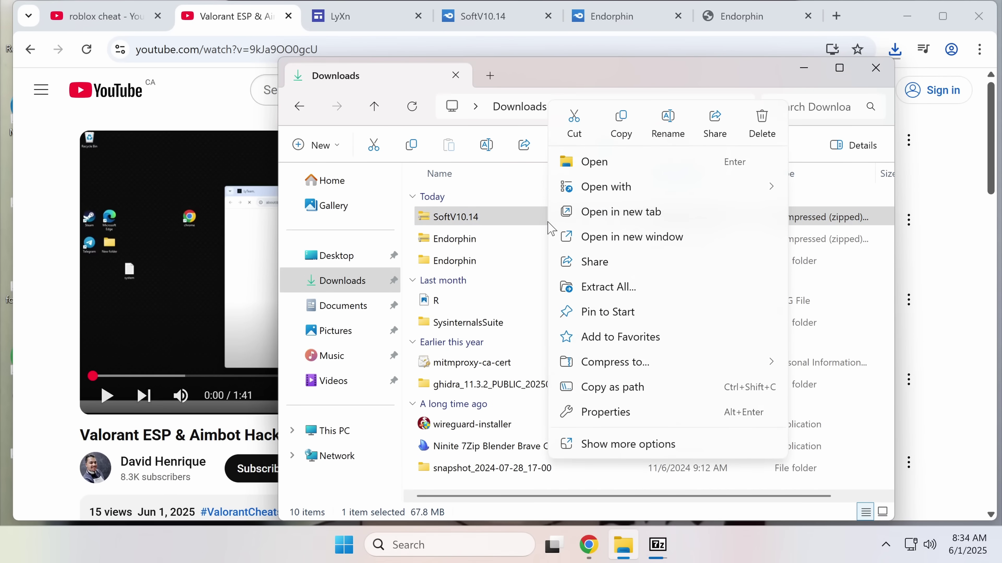
{"action": "left_click", "coordinate": [627, 445]}
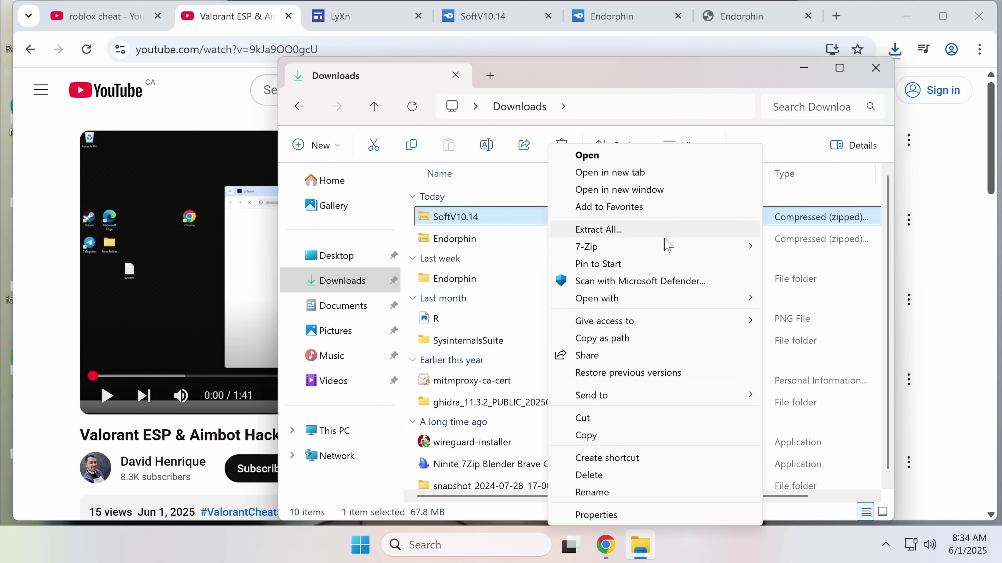
{"action": "mouse_move", "coordinate": [665, 247]}
{"action": "left_click", "coordinate": [416, 318]}
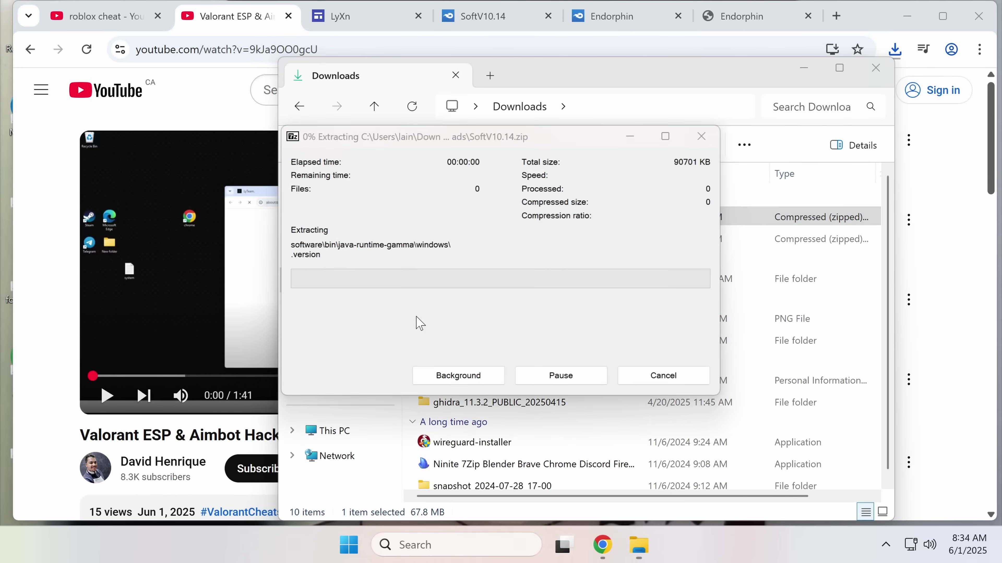
{"action": "type", "text": "*"}
{"action": "key", "text": "Return"}
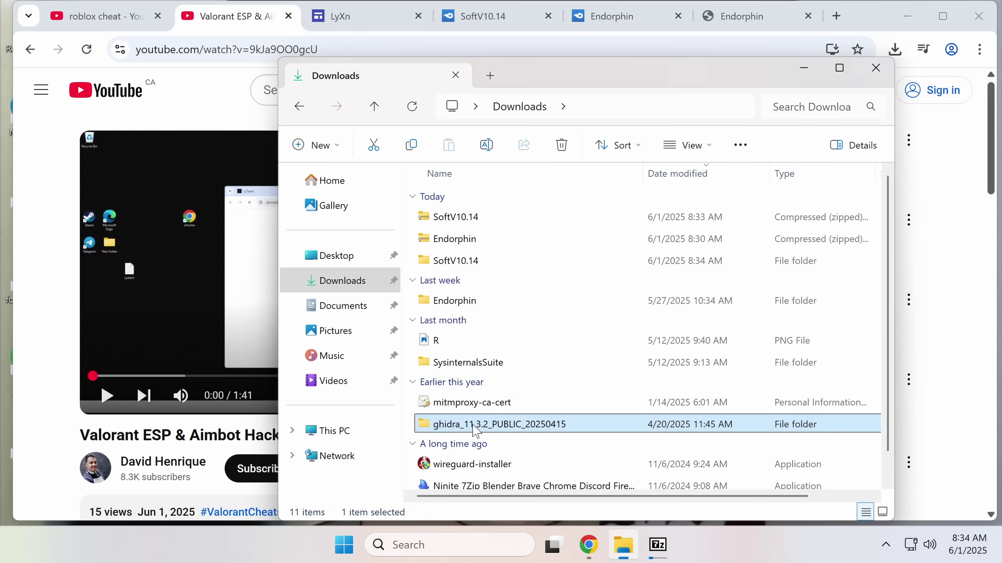
Browse SoftV10.14's software folders down to the java-runtime-gamma bin folder.
{"action": "double_click", "coordinate": [487, 261]}
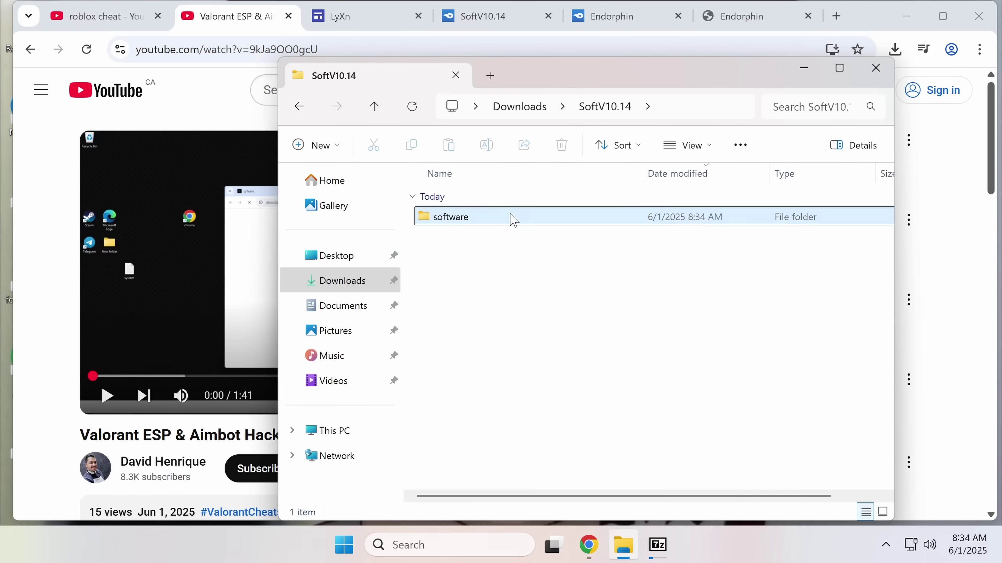
{"action": "double_click", "coordinate": [510, 217]}
{"action": "double_click", "coordinate": [512, 218]}
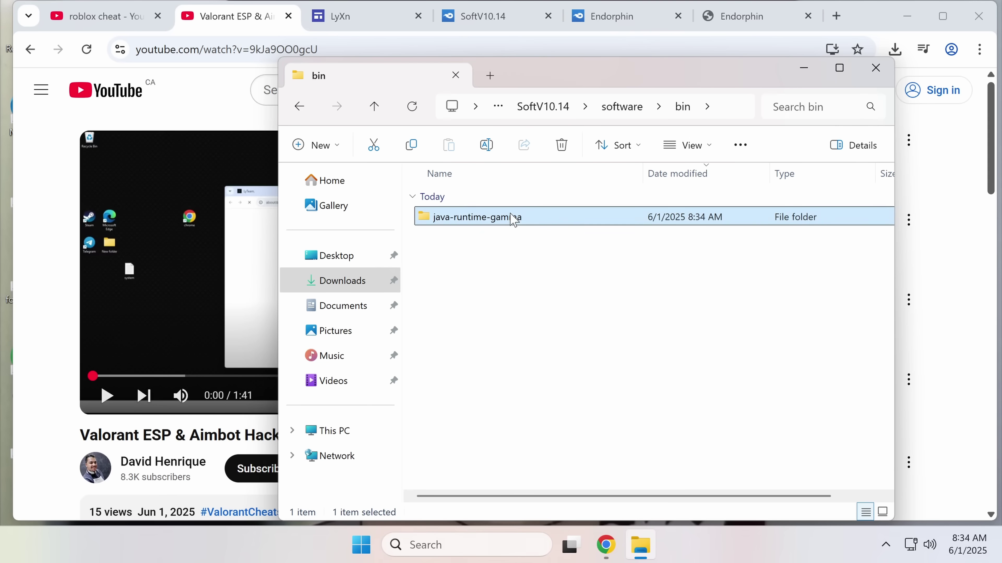
{"action": "double_click", "coordinate": [512, 218]}
{"action": "double_click", "coordinate": [512, 218]}
{"action": "double_click", "coordinate": [513, 218]}
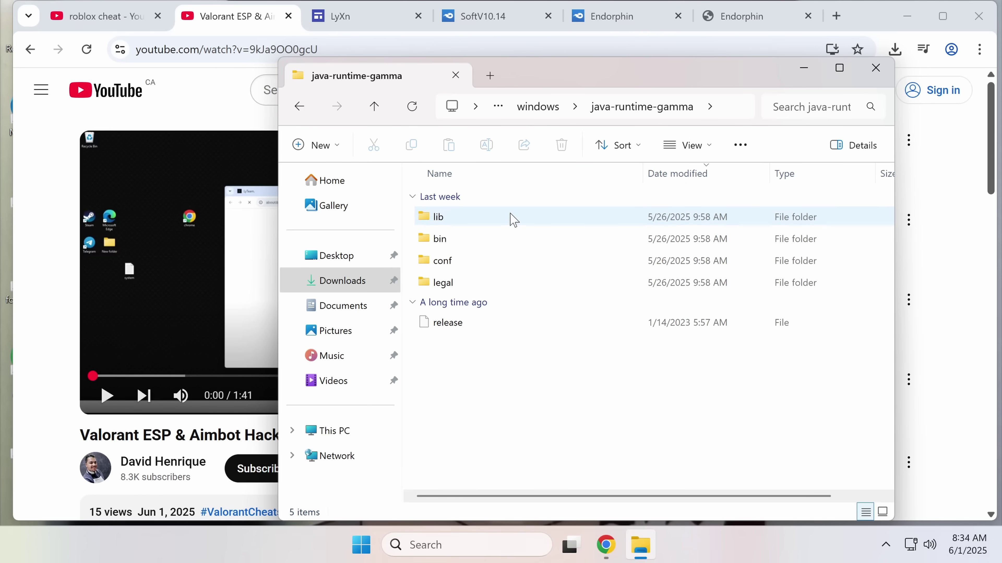
{"action": "key", "text": "alt+Left"}
{"action": "key", "text": "alt+Left"}
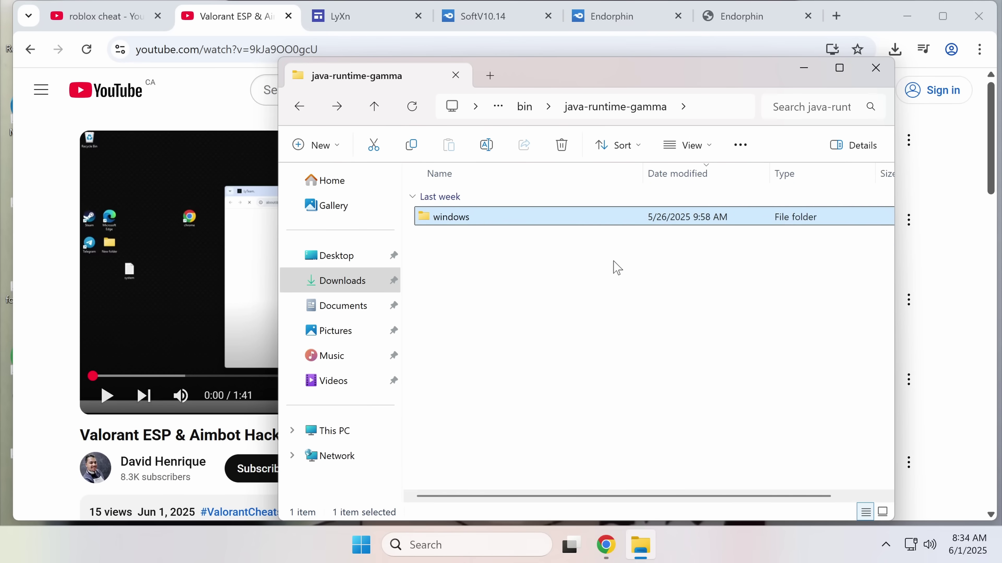
{"action": "key", "text": "alt+Right"}
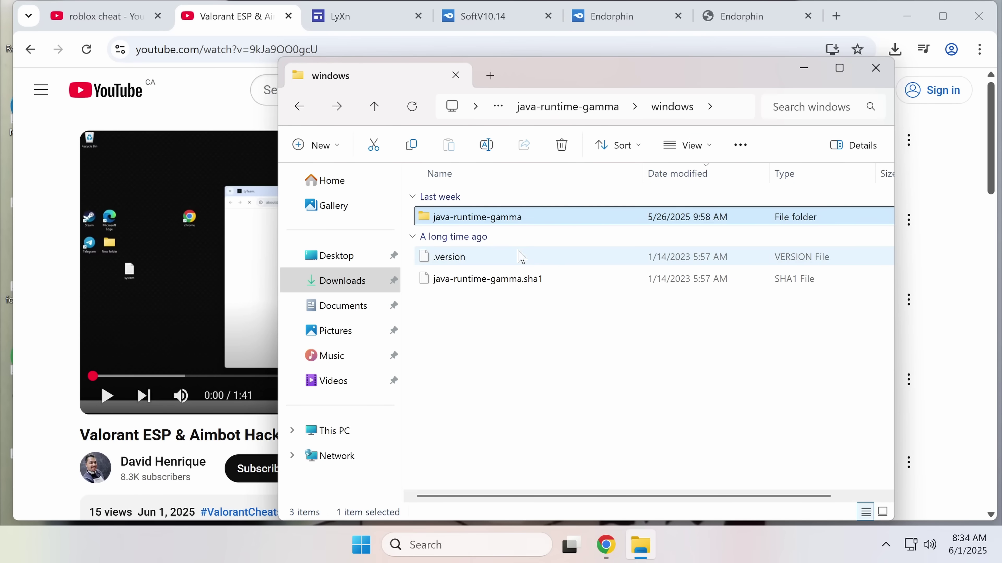
{"action": "double_click", "coordinate": [510, 217]}
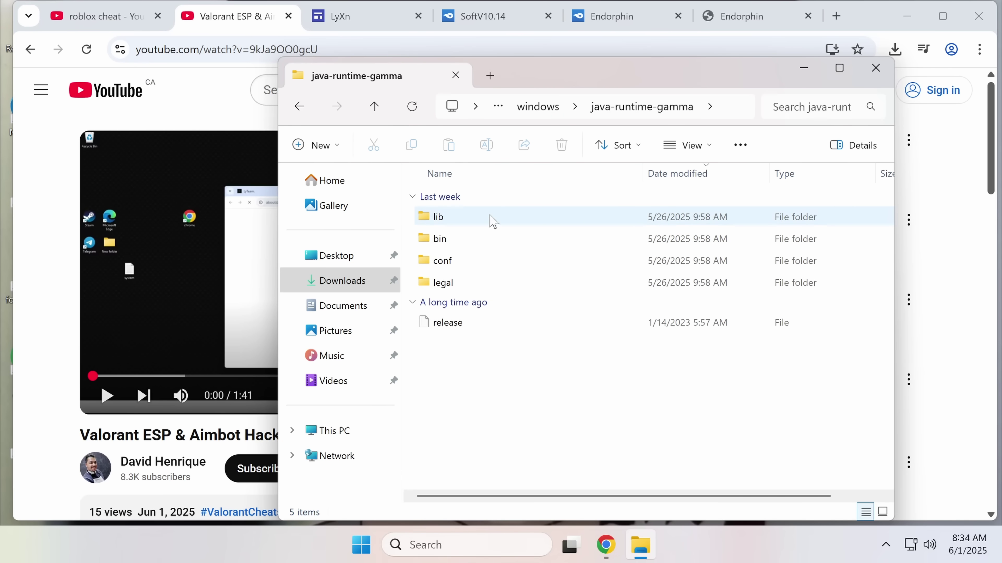
{"action": "double_click", "coordinate": [493, 220]}
{"action": "key", "text": "alt+Left"}
{"action": "double_click", "coordinate": [458, 240]}
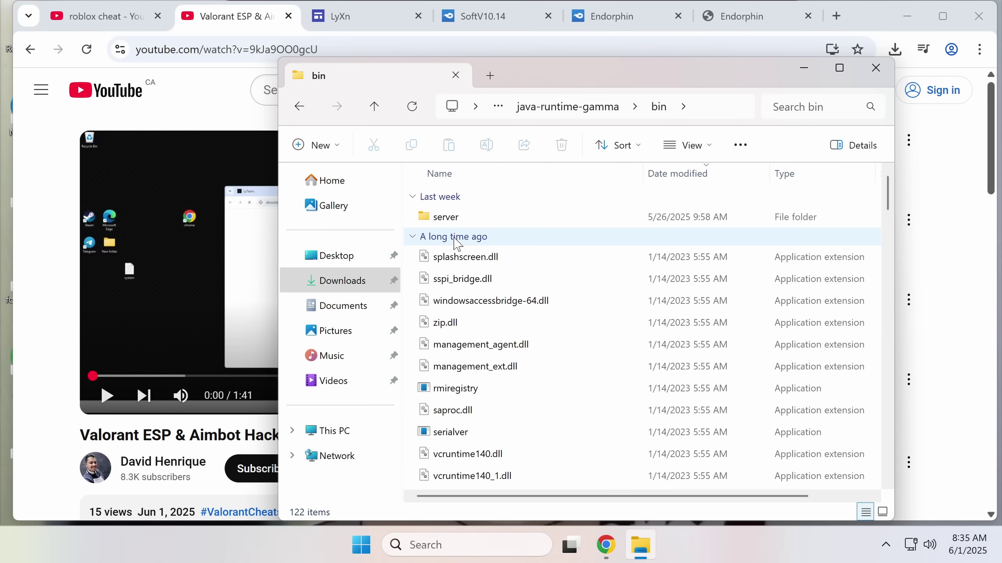
Load serialver from the bin folder into Binary Ninja's Recent Files area.
{"action": "scroll", "coordinate": [569, 333], "scroll_direction": "down", "scroll_amount": 1}
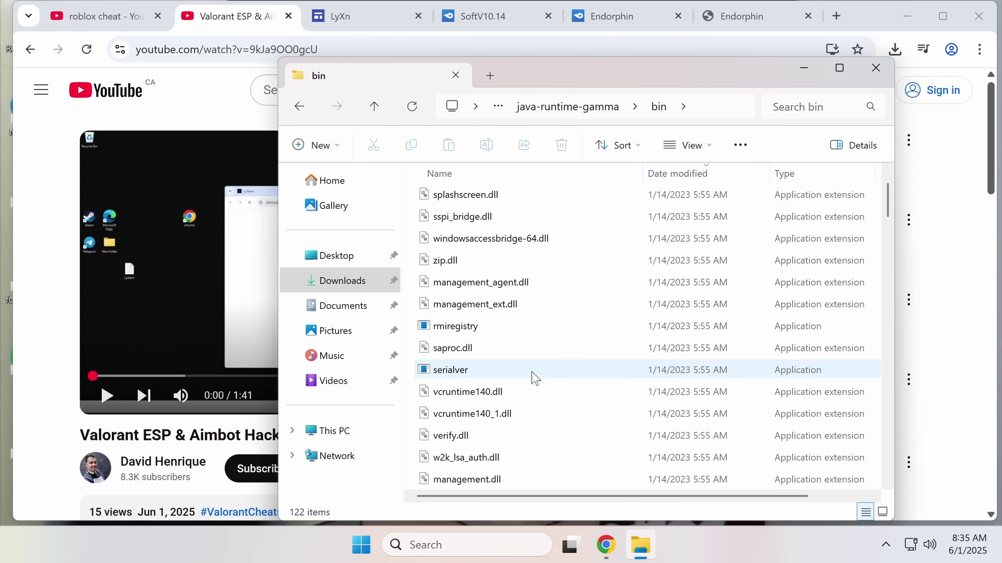
{"action": "scroll", "coordinate": [530, 377], "scroll_direction": "down", "scroll_amount": 2}
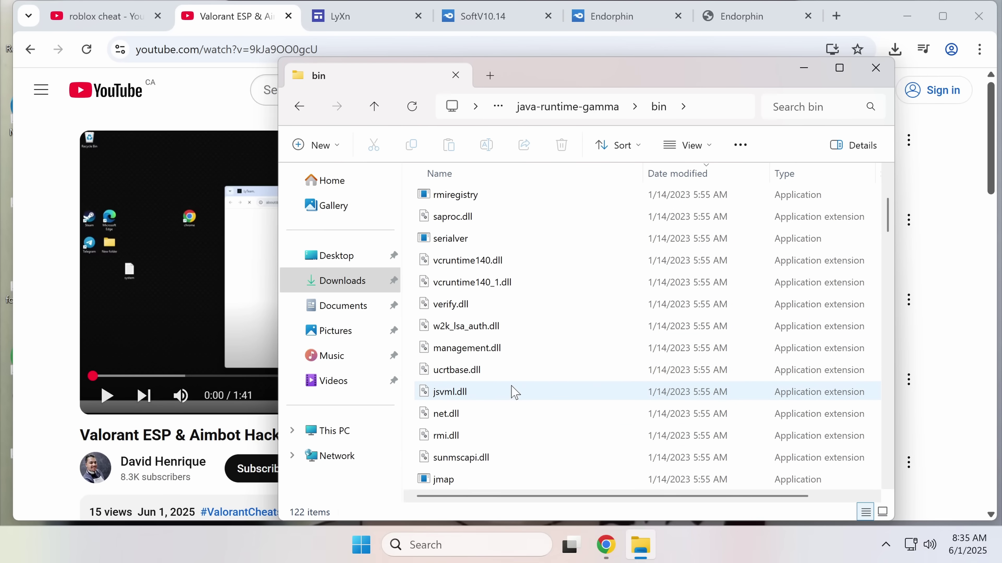
{"action": "scroll", "coordinate": [524, 388], "scroll_direction": "up", "scroll_amount": 3}
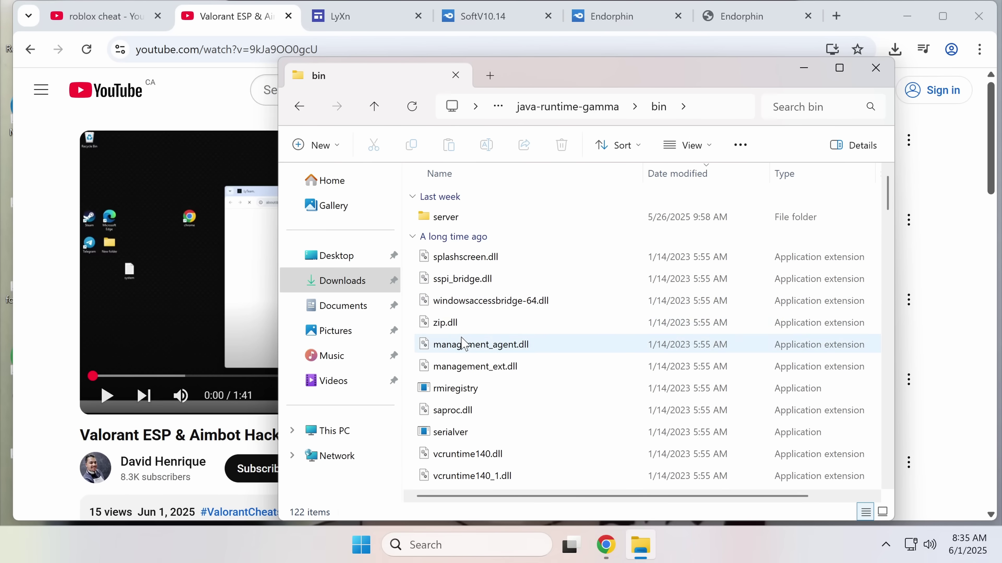
{"action": "scroll", "coordinate": [462, 355], "scroll_direction": "down", "scroll_amount": 1}
{"action": "double_click", "coordinate": [469, 370]}
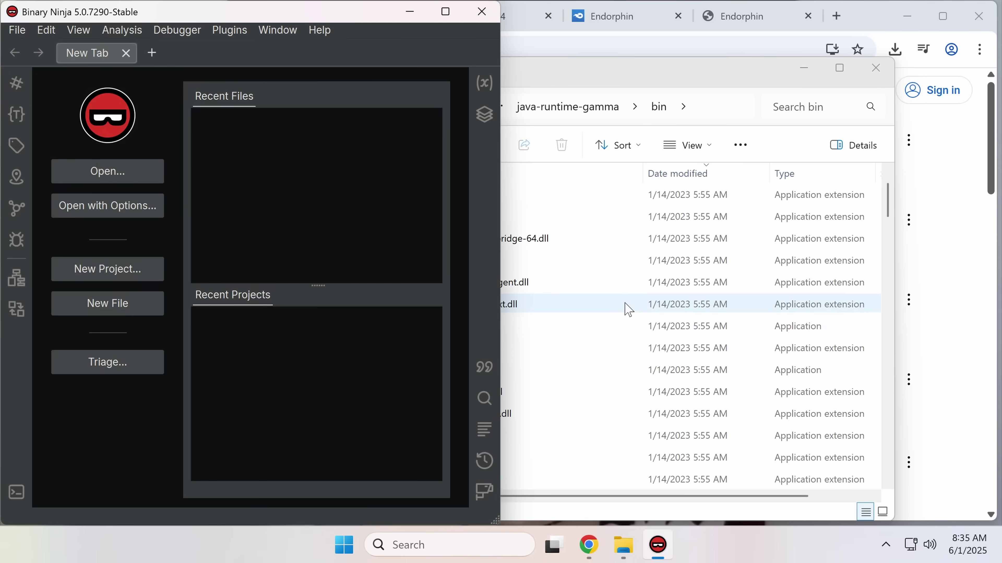
{"action": "left_click", "coordinate": [626, 306]}
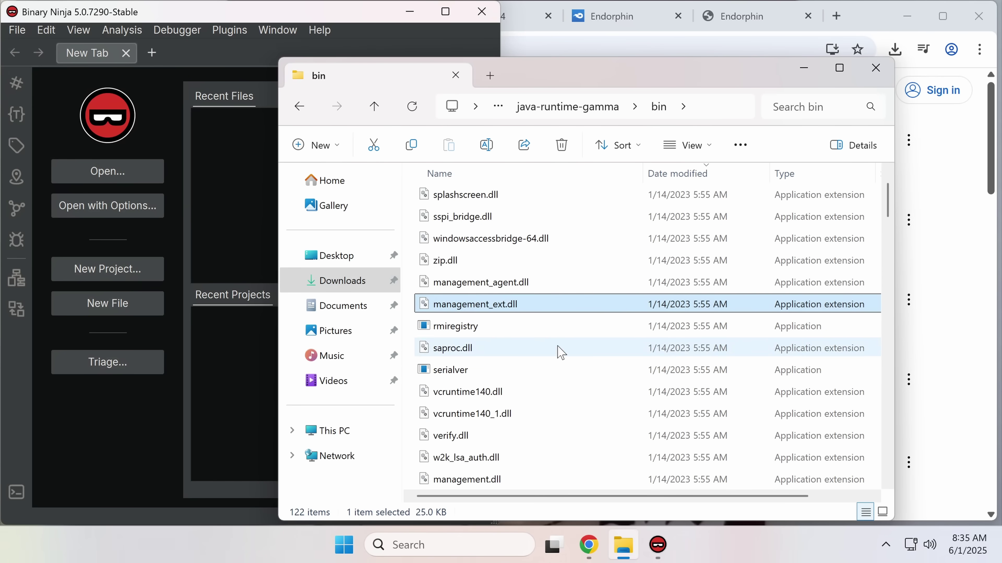
{"action": "left_click", "coordinate": [484, 369]}
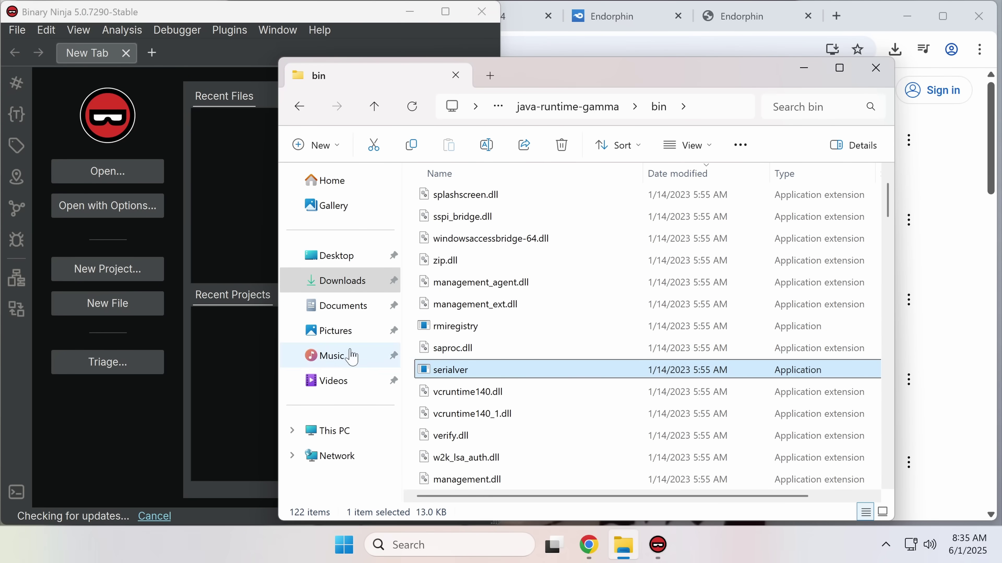
{"action": "left_click_drag", "start_coordinate": [456, 370], "coordinate": [255, 350]}
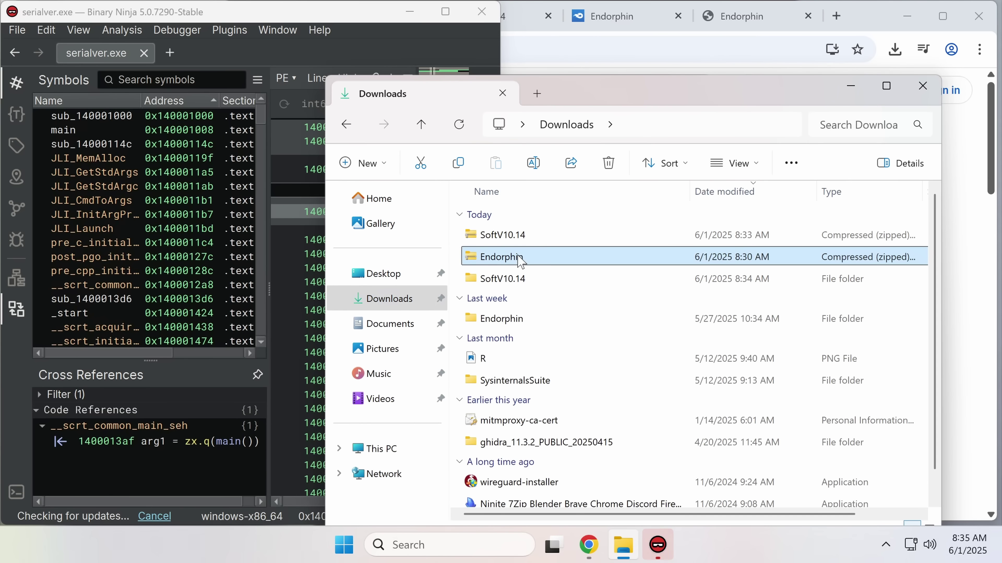
{"action": "right_click", "coordinate": [517, 256]}
Open last week's extracted Endorphin folder.
{"action": "left_click", "coordinate": [578, 448]}
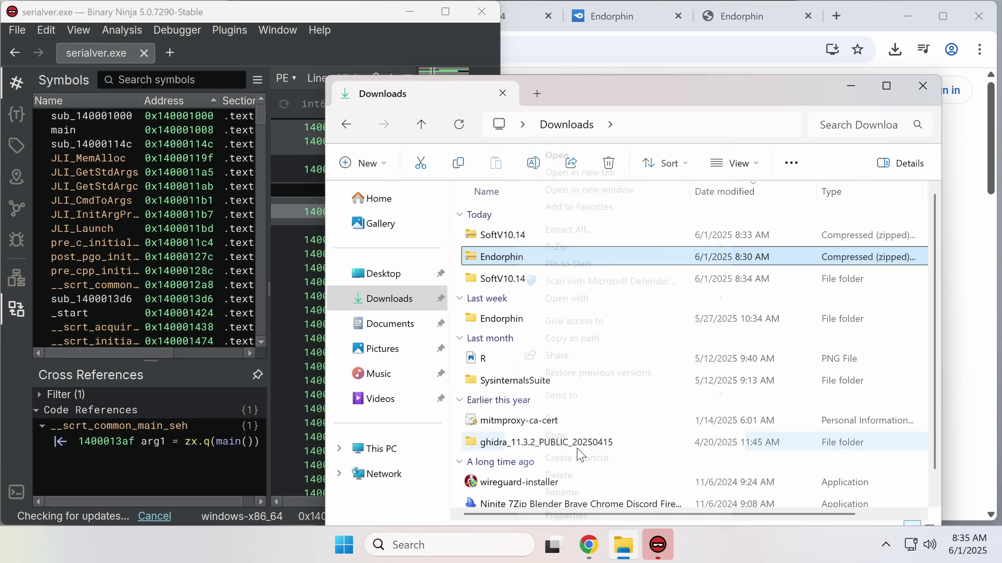
{"action": "left_click", "coordinate": [520, 324]}
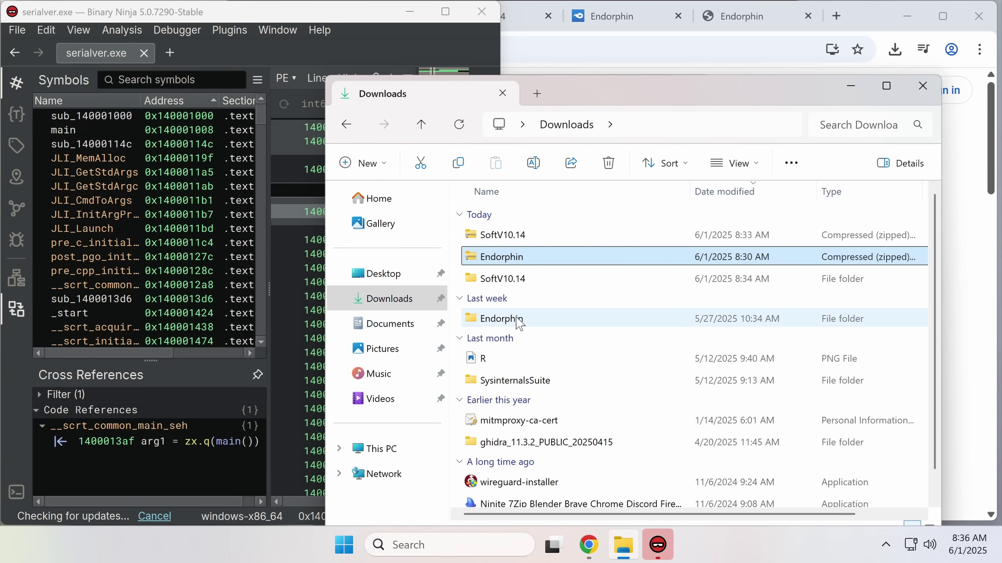
{"action": "left_click", "coordinate": [520, 318]}
{"action": "left_click", "coordinate": [520, 319]}
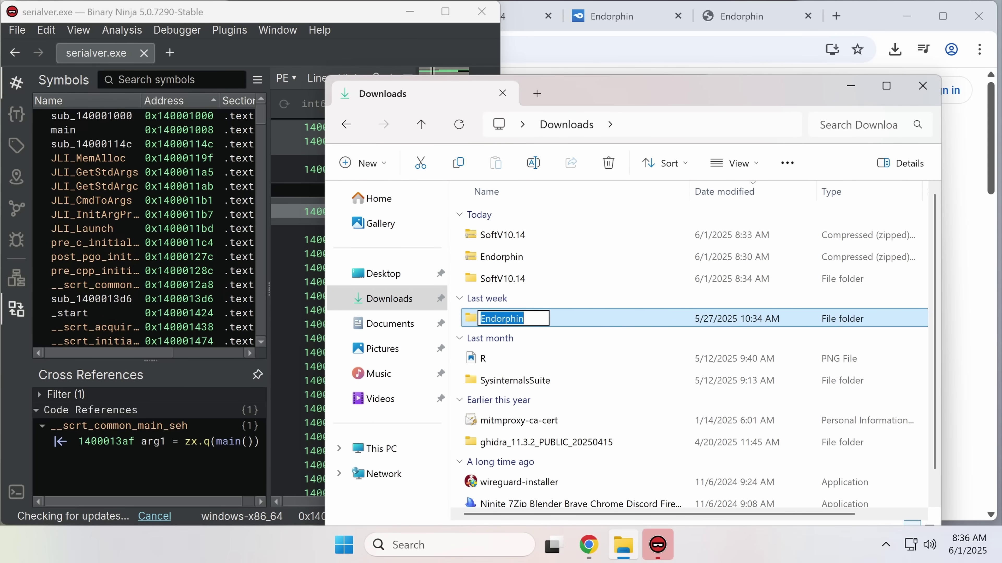
{"action": "double_click", "coordinate": [593, 320]}
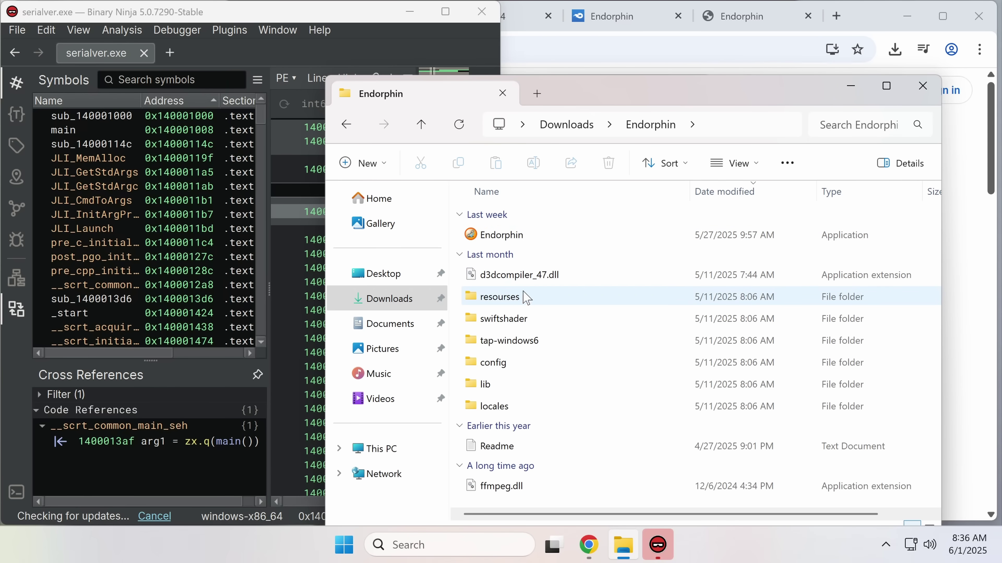
Check Endorphin.exe's Properties, including Compatibility and the Details tab's file type.
{"action": "left_click", "coordinate": [485, 234]}
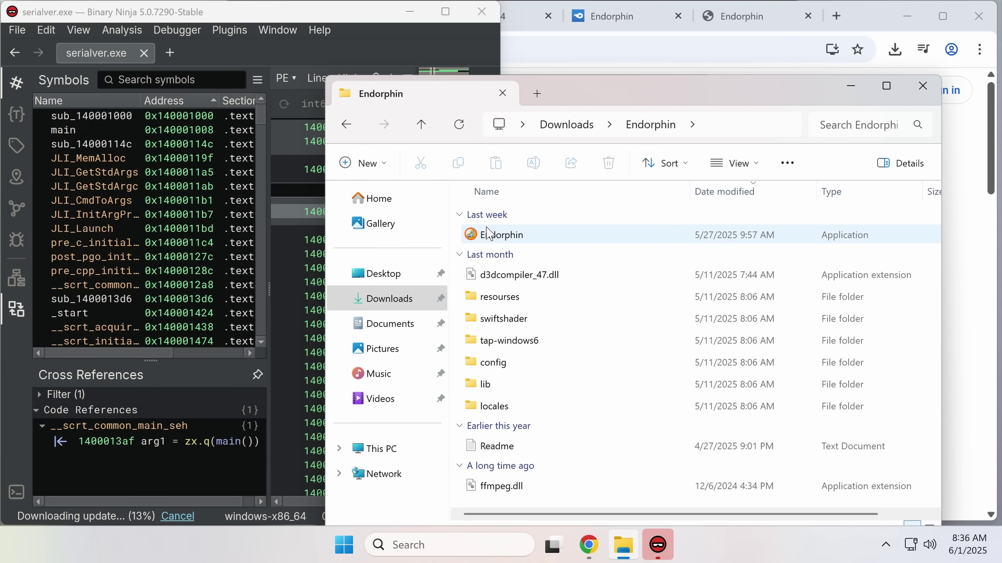
{"action": "right_click", "coordinate": [476, 234]}
{"action": "left_click", "coordinate": [554, 426]}
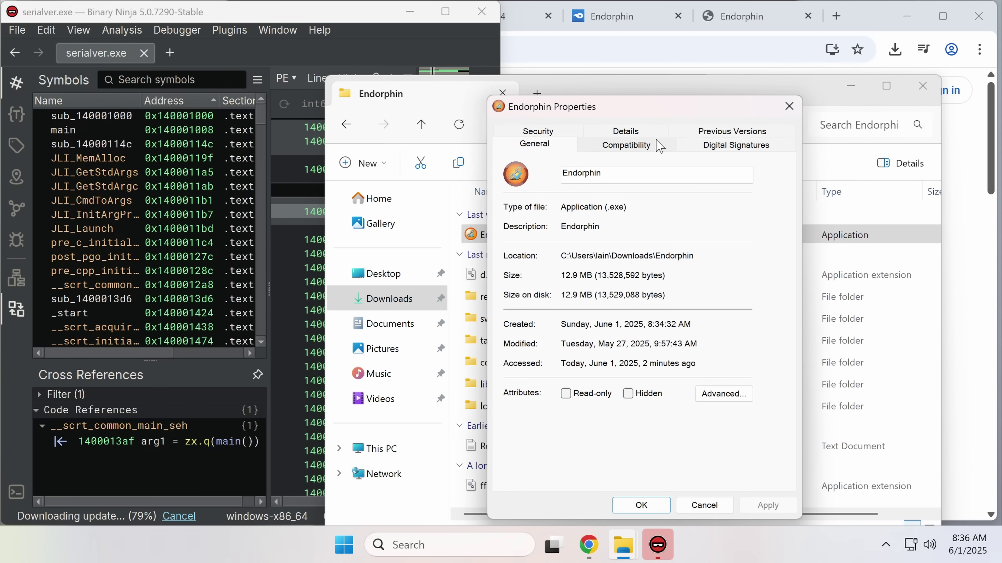
{"action": "left_click", "coordinate": [659, 146]}
{"action": "left_click", "coordinate": [644, 134]}
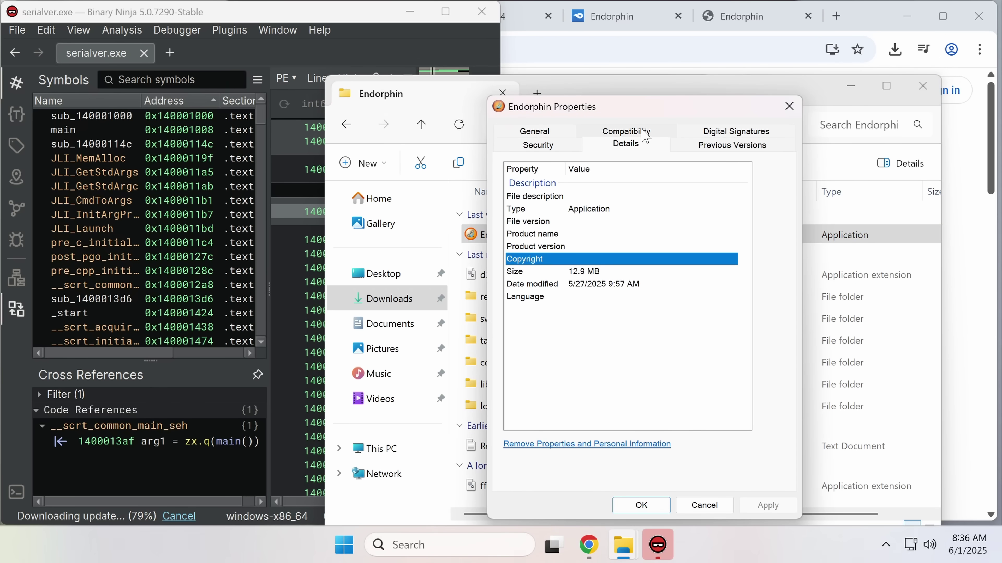
{"action": "left_click", "coordinate": [618, 212]}
{"action": "key", "text": "Escape"}
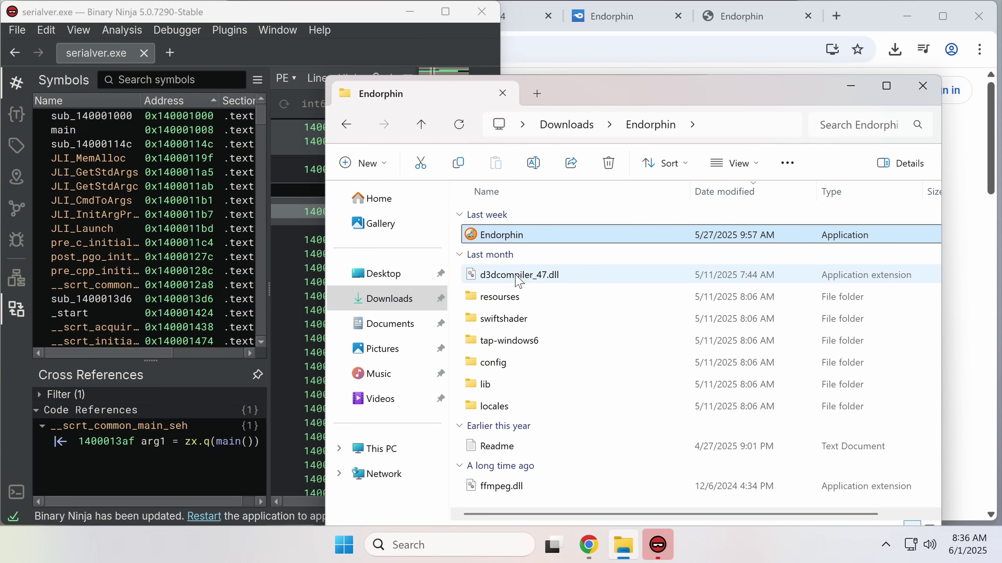
Read the Readme text file in Notepad, then close it.
{"action": "mouse_move", "coordinate": [519, 281]}
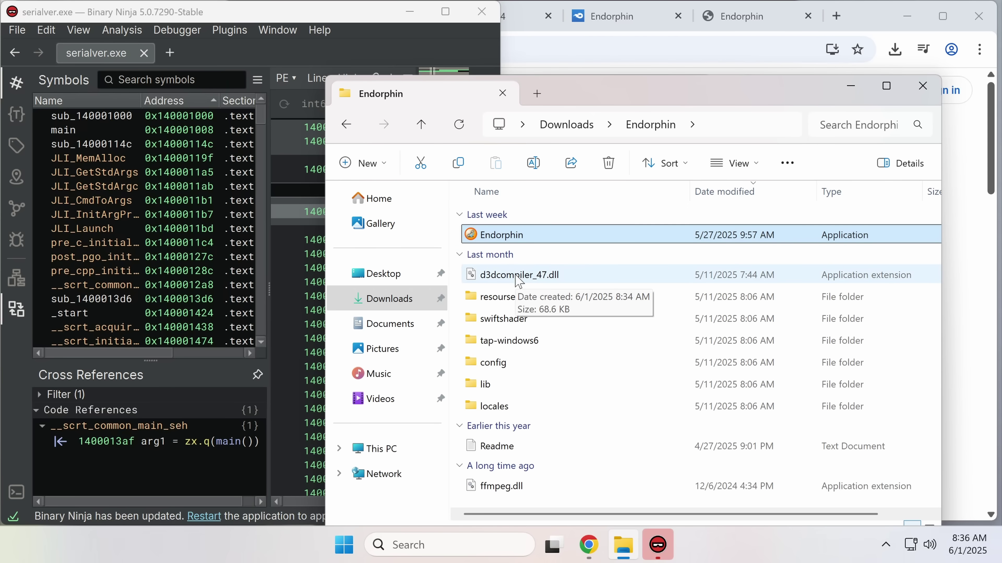
{"action": "left_click", "coordinate": [519, 281]}
{"action": "left_click", "coordinate": [509, 451]}
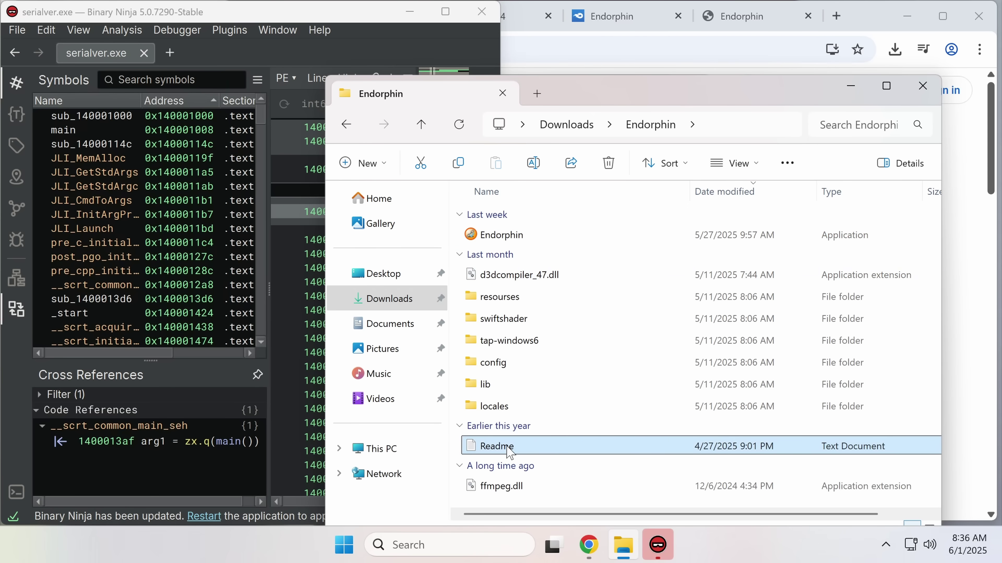
{"action": "left_click_drag", "start_coordinate": [622, 208], "coordinate": [177, 362]}
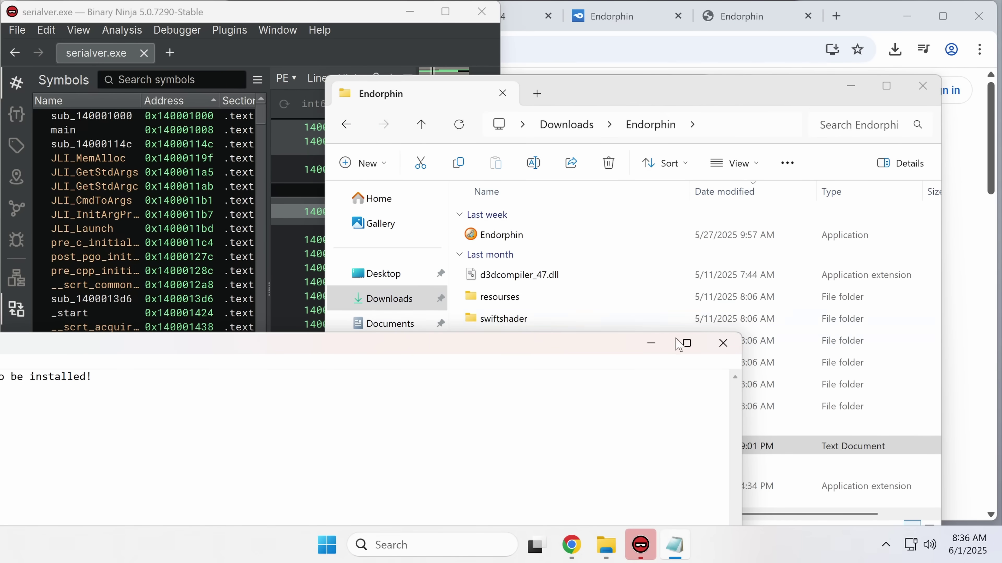
{"action": "left_click", "coordinate": [720, 345]}
{"action": "left_click_drag", "start_coordinate": [459, 268], "coordinate": [114, 272]}
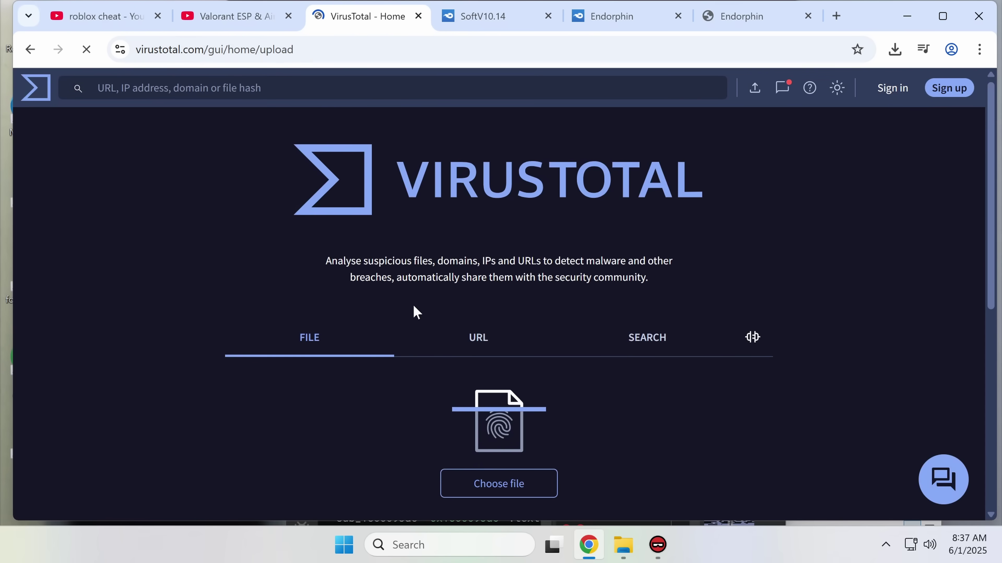
Upload Endorphin's ffmpeg.dll to VirusTotal (0/66 detections), then go back to the LyXn page.
{"action": "left_click", "coordinate": [509, 482]}
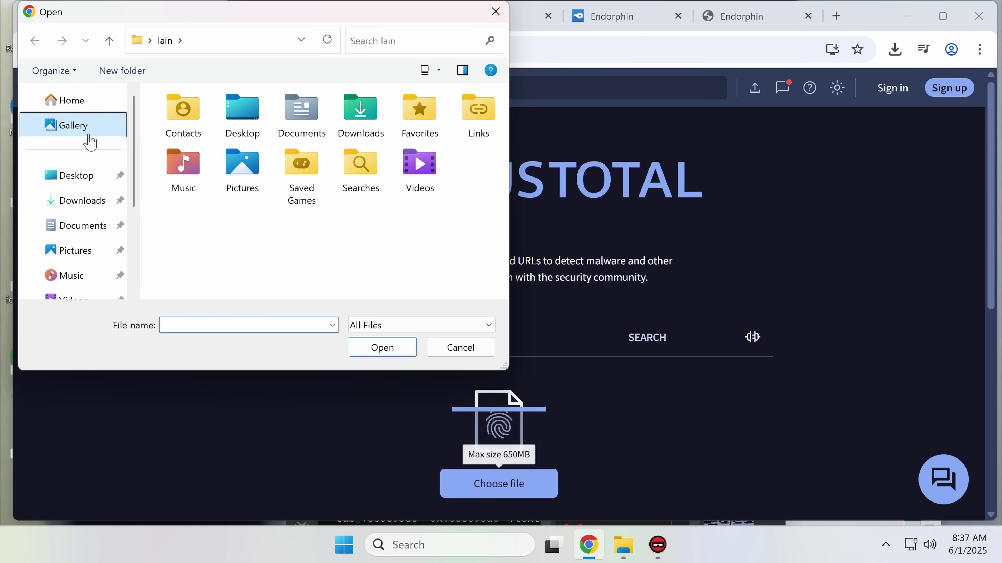
{"action": "left_click", "coordinate": [74, 200]}
{"action": "key", "text": "Escape"}
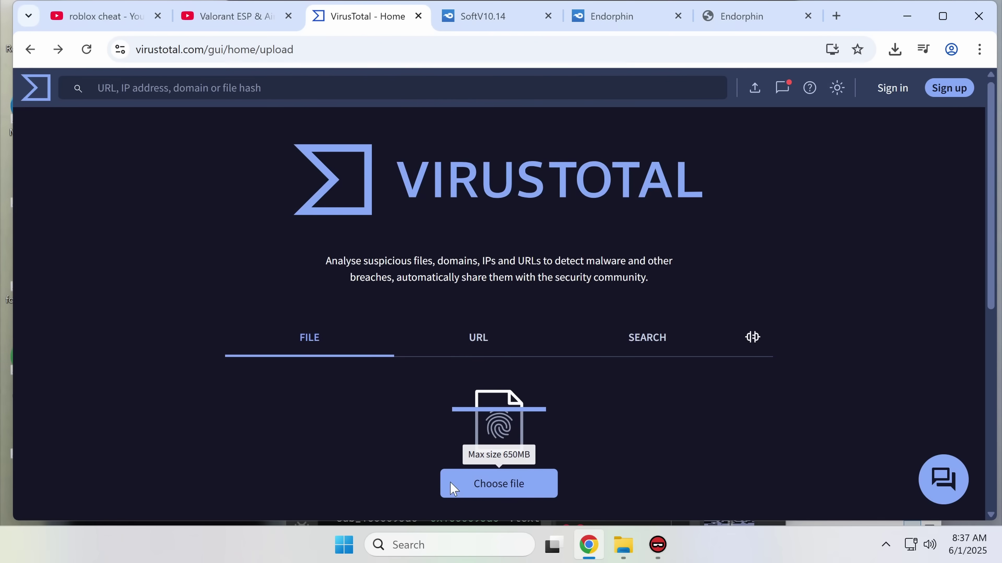
{"action": "left_click", "coordinate": [493, 483]}
{"action": "scroll", "coordinate": [233, 184], "scroll_direction": "down", "scroll_amount": 3}
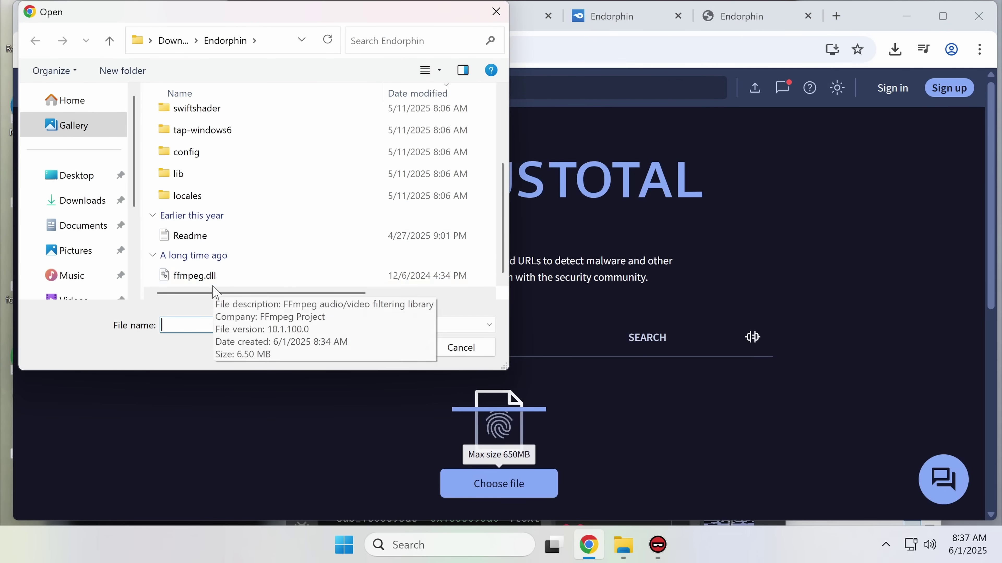
{"action": "left_click", "coordinate": [207, 275]}
{"action": "double_click", "coordinate": [207, 275]}
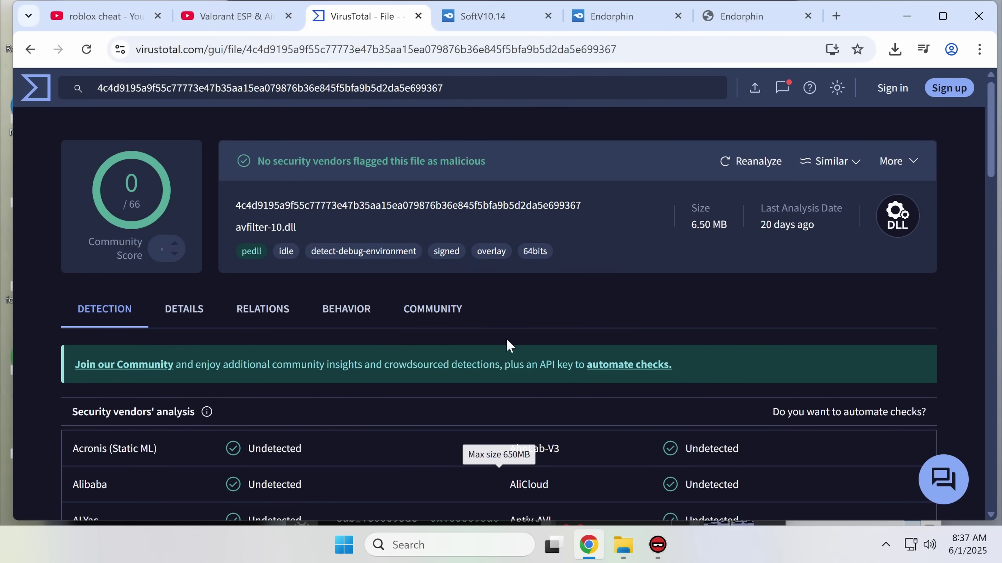
{"action": "key", "text": "alt+Left"}
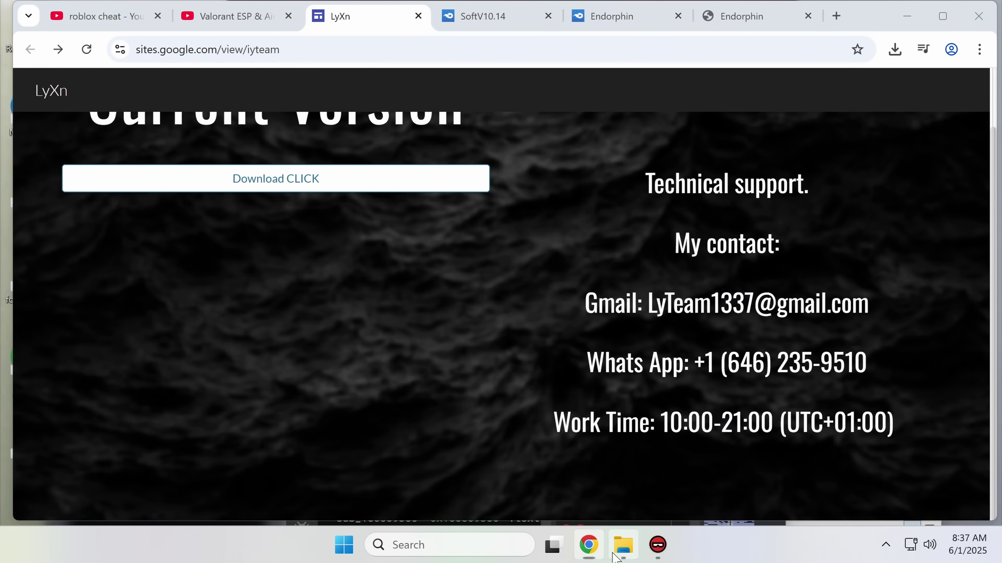
Launch Endorphin.exe from its folder in File Explorer.
{"action": "left_click", "coordinate": [615, 555]}
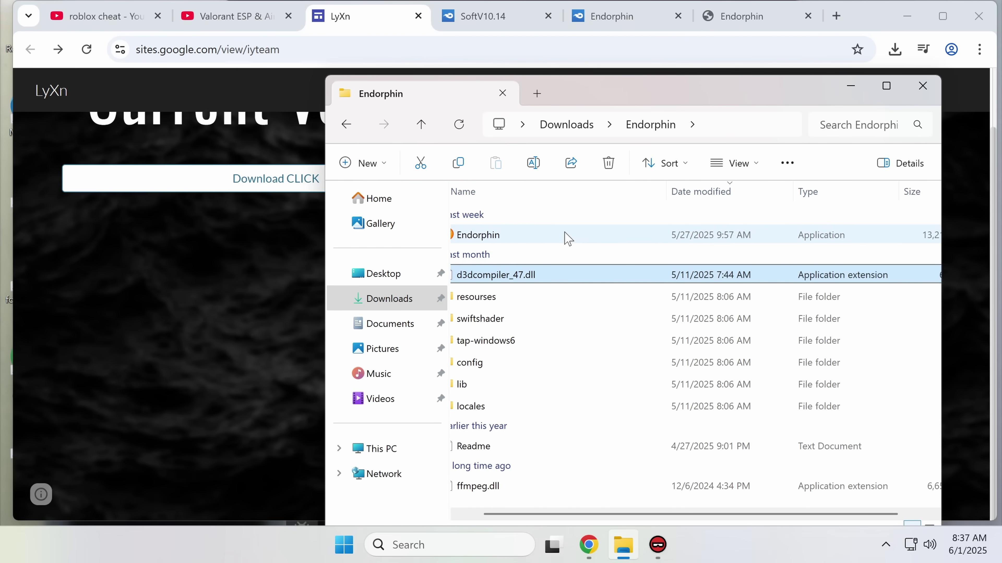
{"action": "left_click", "coordinate": [538, 237]}
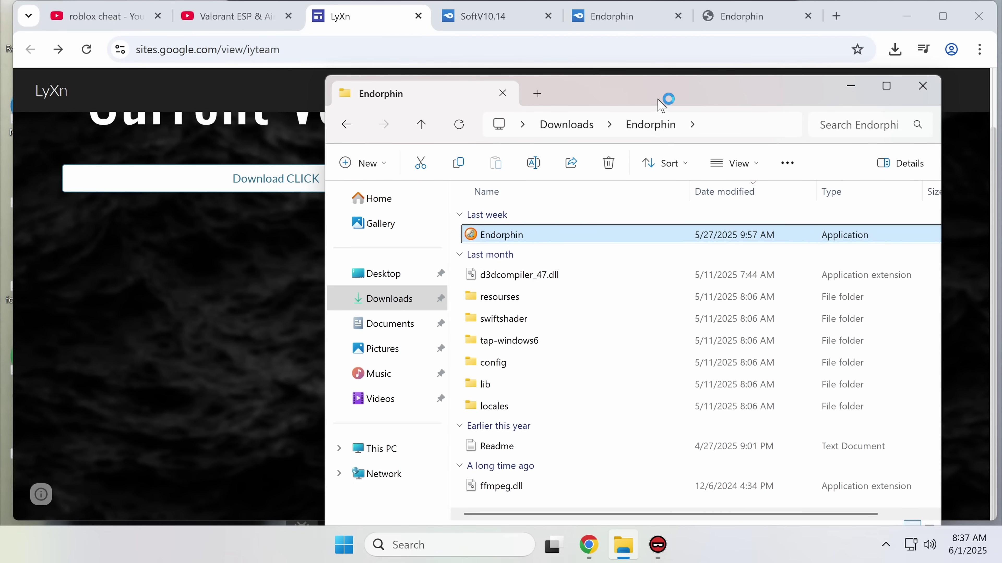
{"action": "left_click_drag", "start_coordinate": [662, 105], "coordinate": [465, 59]}
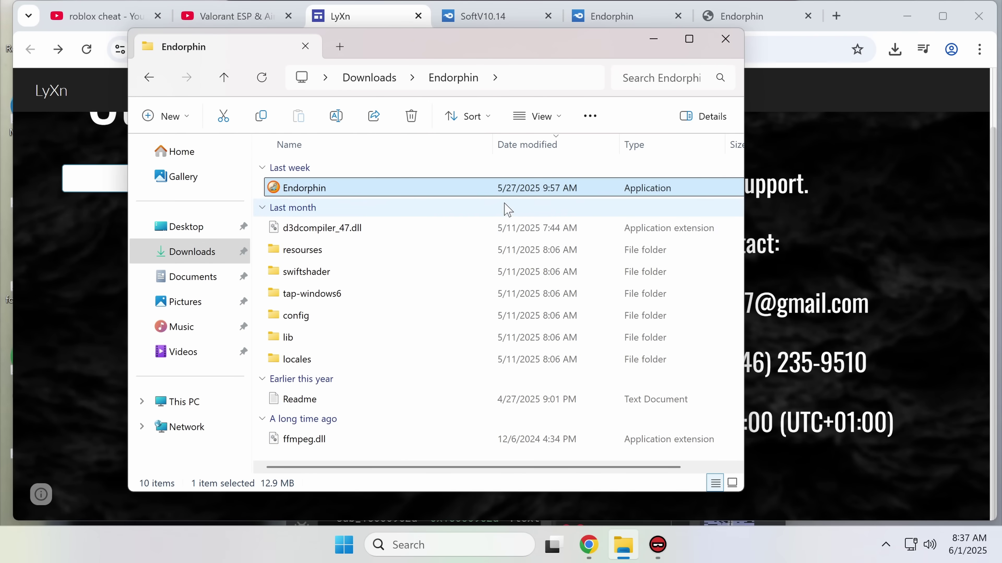
Open Task Manager from the taskbar menu.
{"action": "left_click", "coordinate": [739, 518]}
{"action": "right_click", "coordinate": [738, 518]}
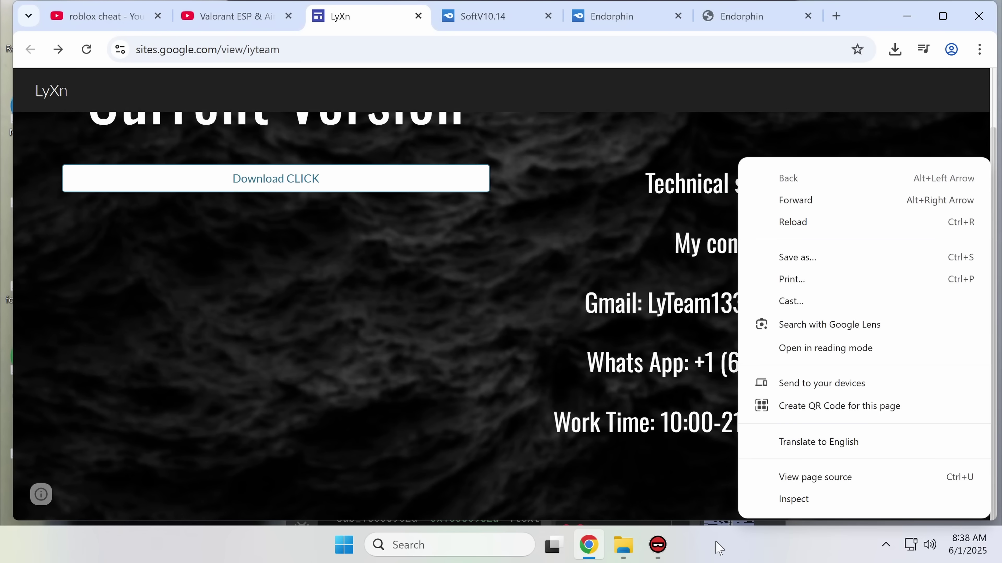
{"action": "right_click", "coordinate": [717, 544]}
{"action": "left_click", "coordinate": [746, 483]}
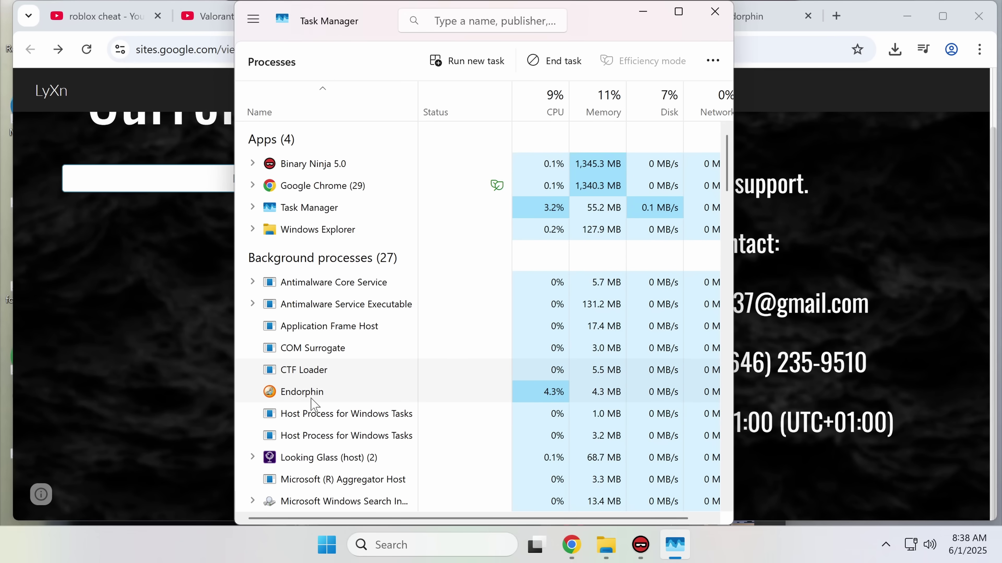
Open the SysinternalsSuite folder from Downloads in File Explorer.
{"action": "left_click", "coordinate": [607, 544]}
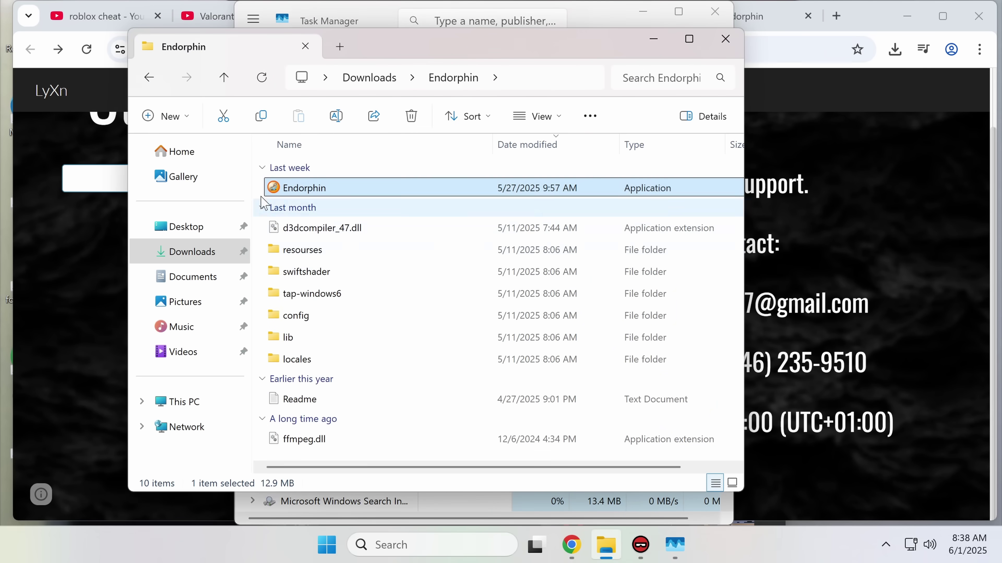
{"action": "left_click", "coordinate": [236, 252]}
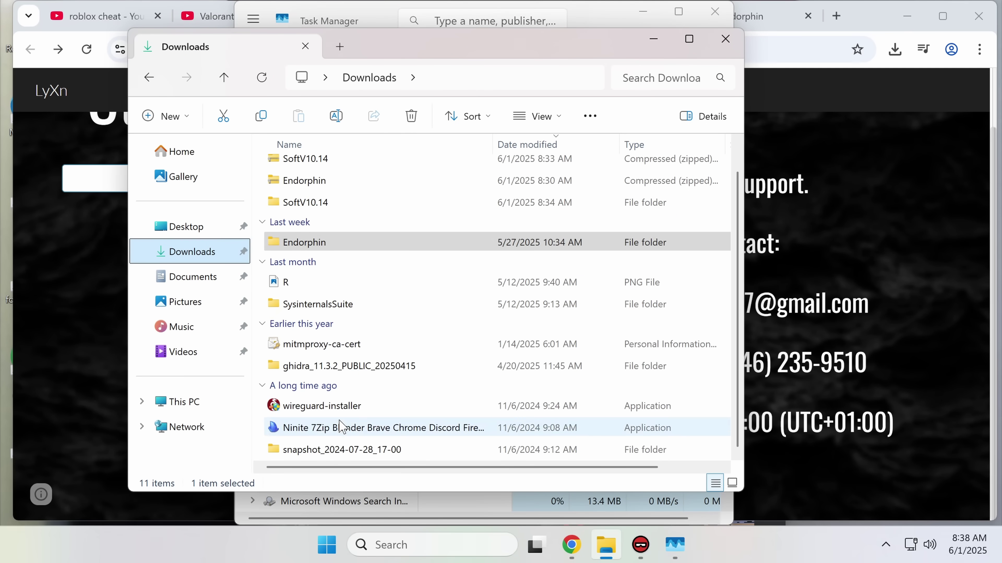
{"action": "double_click", "coordinate": [355, 331]}
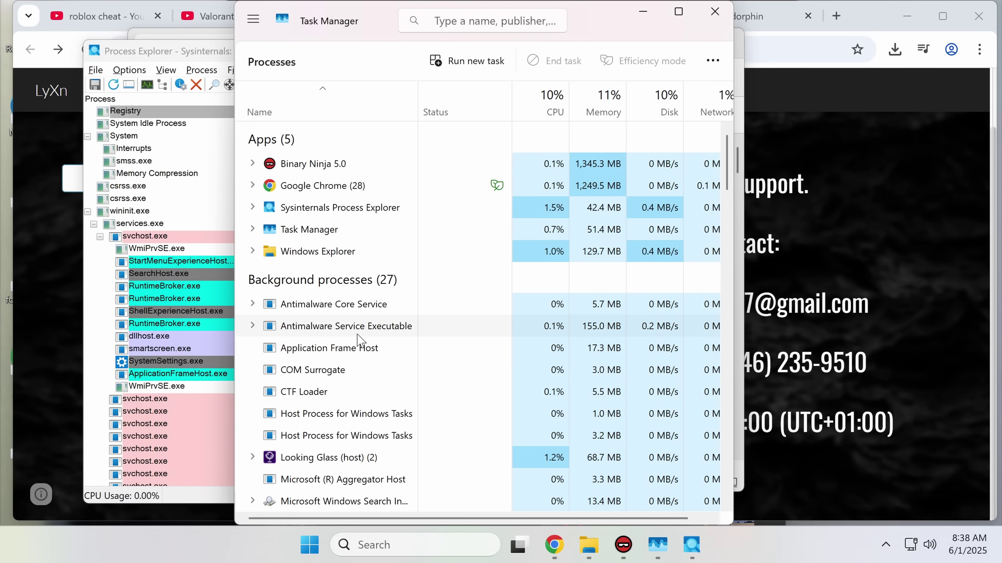
{"action": "scroll", "coordinate": [341, 335], "scroll_direction": "down", "scroll_amount": 2}
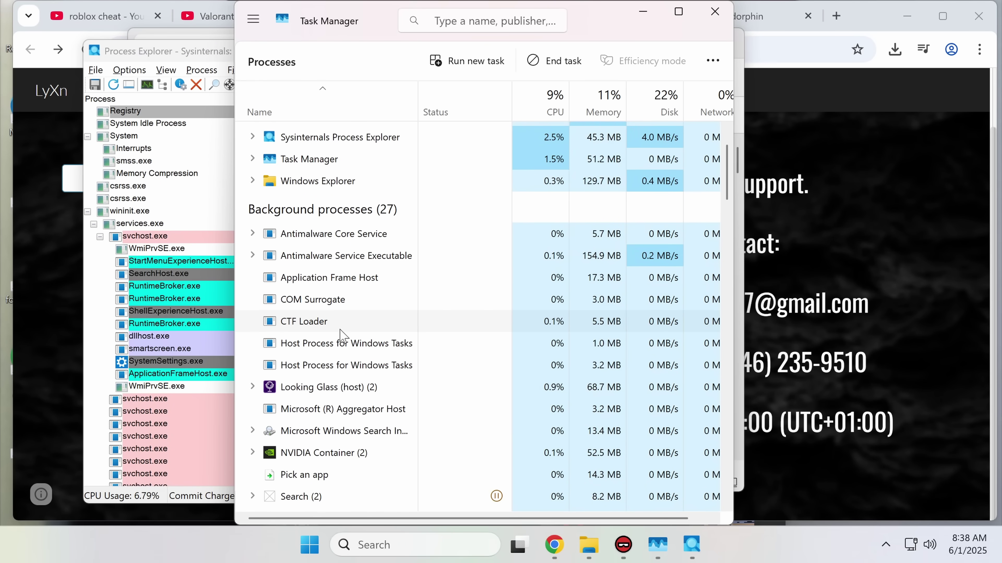
Check the LyXn tab in Chrome and Process Explorer, then return File Explorer to Downloads.
{"action": "left_click", "coordinate": [233, 18]}
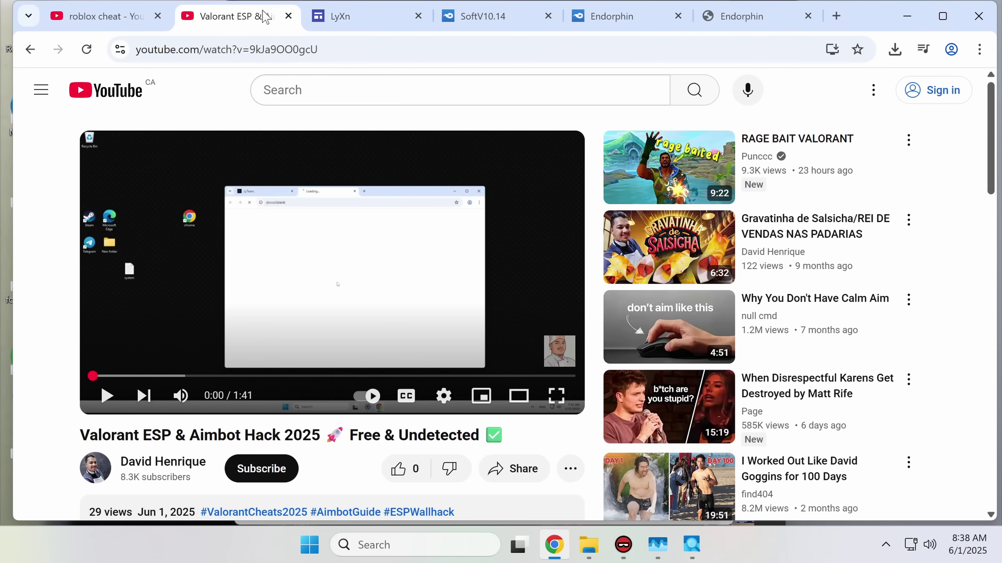
{"action": "left_click", "coordinate": [360, 18]}
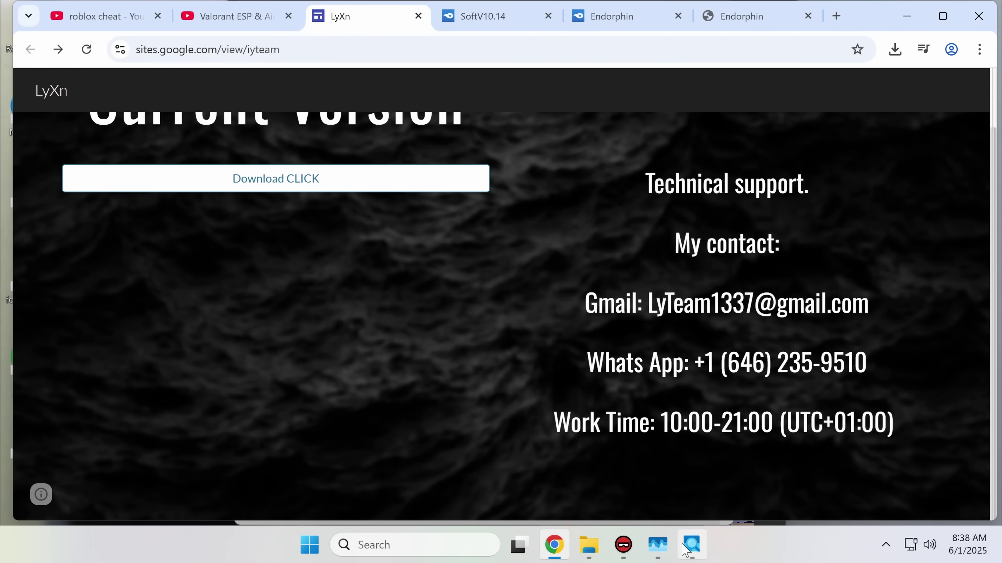
{"action": "left_click", "coordinate": [691, 545]}
{"action": "scroll", "coordinate": [441, 397], "scroll_direction": "down", "scroll_amount": 12}
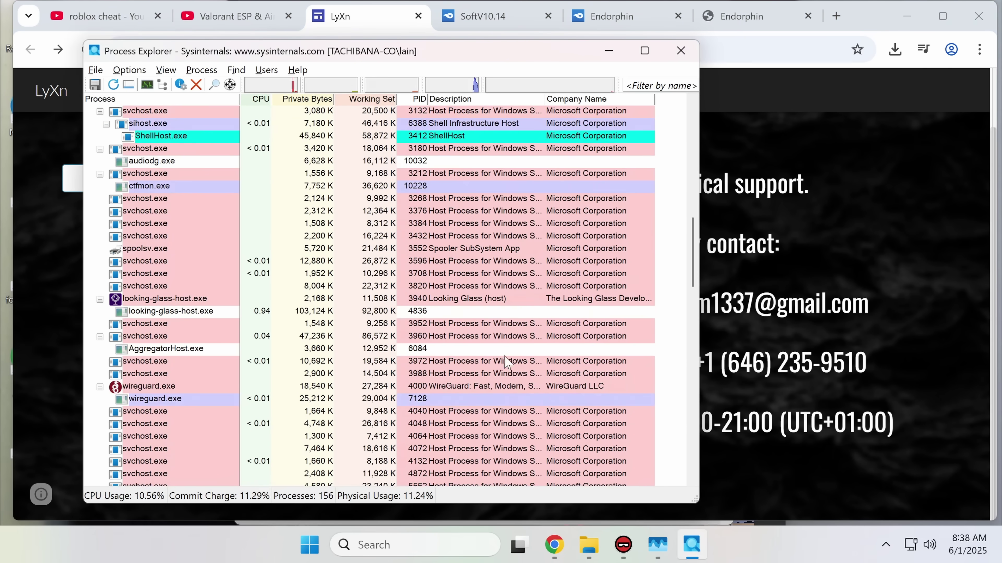
{"action": "left_click", "coordinate": [588, 545]}
{"action": "left_click", "coordinate": [201, 252]}
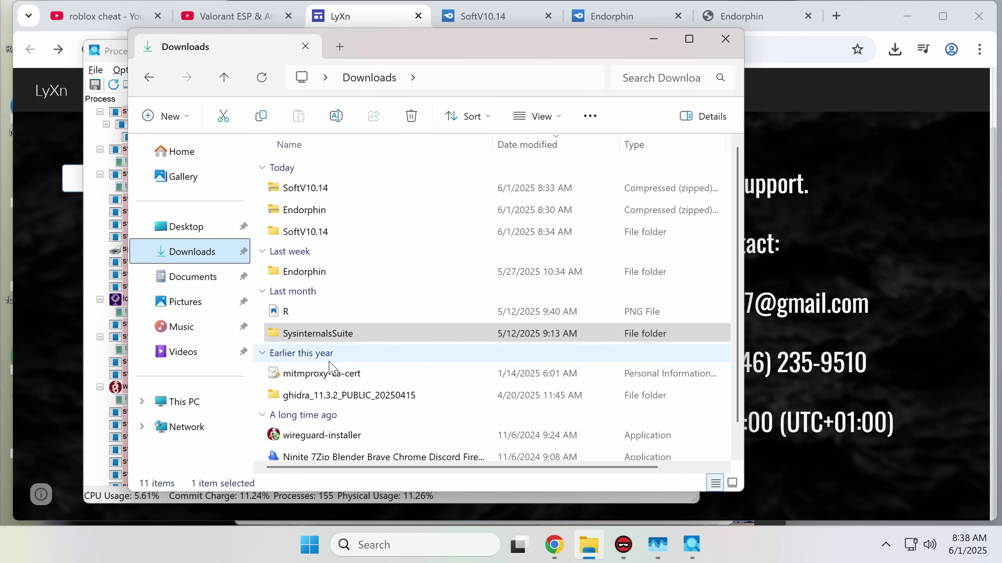
Open SoftV10.14's software folder and peek into its bin subfolder.
{"action": "left_click", "coordinate": [354, 232]}
{"action": "double_click", "coordinate": [354, 232]}
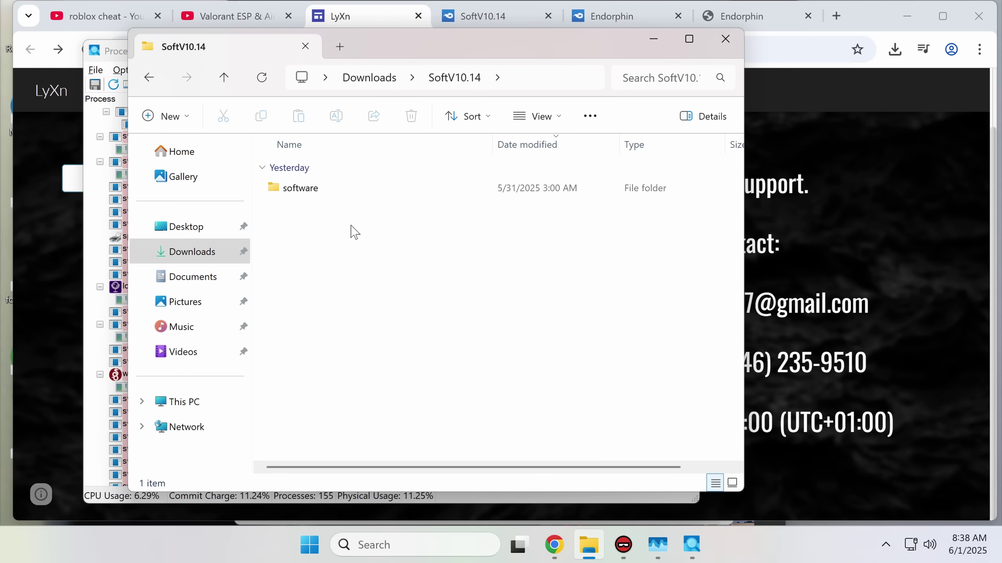
{"action": "double_click", "coordinate": [371, 195]}
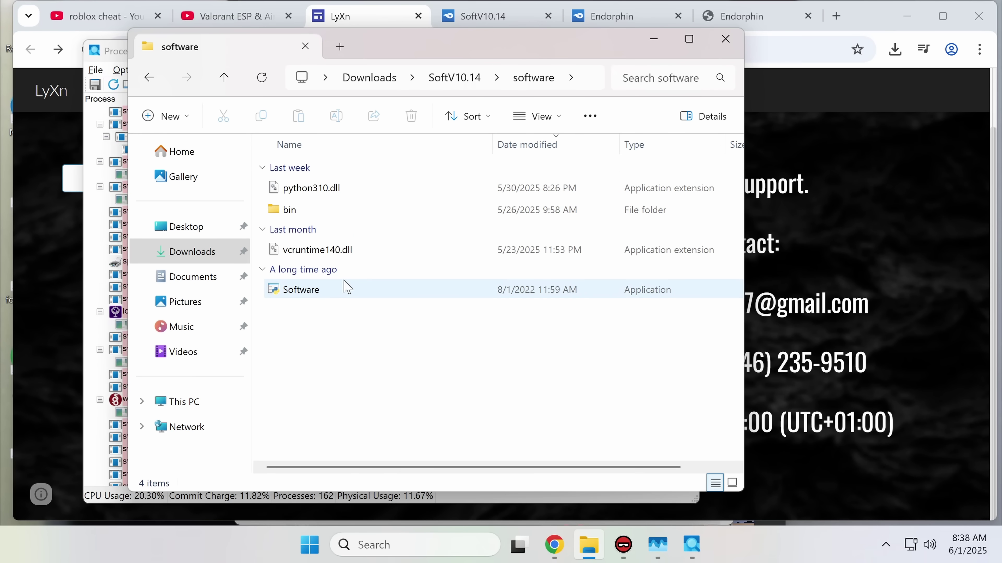
{"action": "left_click_drag", "start_coordinate": [333, 469], "coordinate": [399, 467]}
{"action": "double_click", "coordinate": [309, 217]}
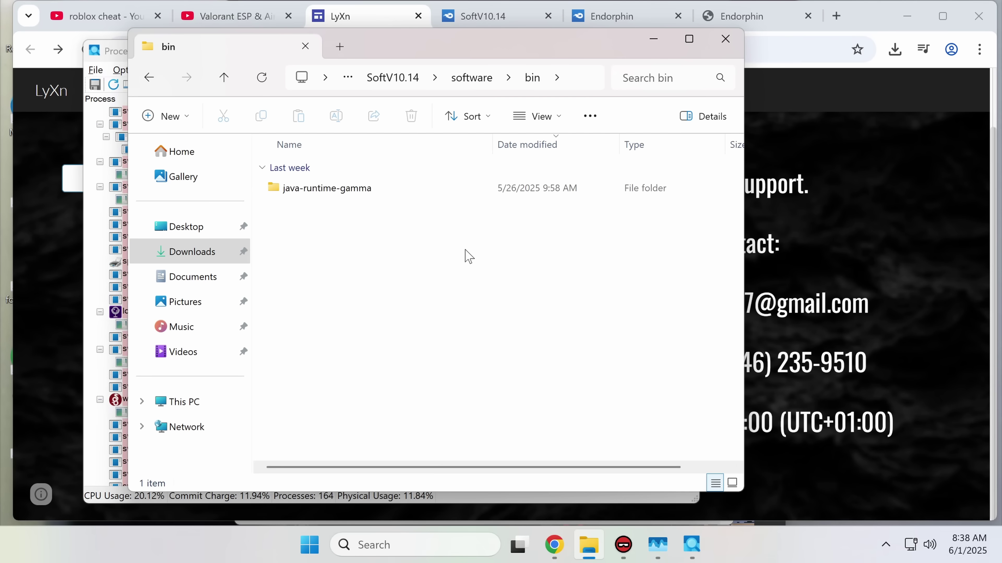
{"action": "key", "text": "alt+Left"}
{"action": "scroll", "coordinate": [428, 327], "scroll_direction": "right", "scroll_amount": 3}
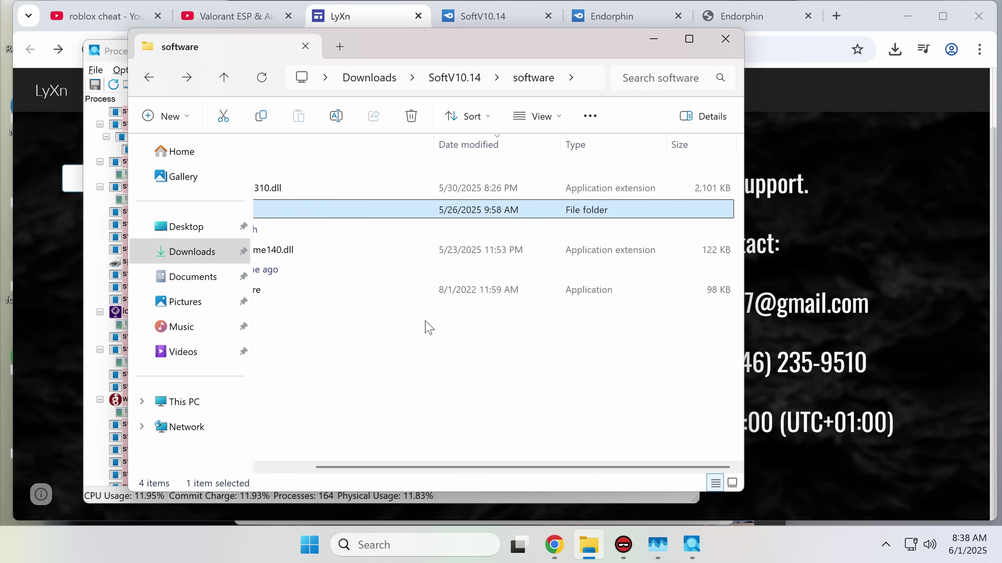
{"action": "scroll", "coordinate": [429, 326], "scroll_direction": "left", "scroll_amount": 3}
Confirm vcruntime140.dll carries a Microsoft digital signature.
{"action": "left_click", "coordinate": [363, 255]}
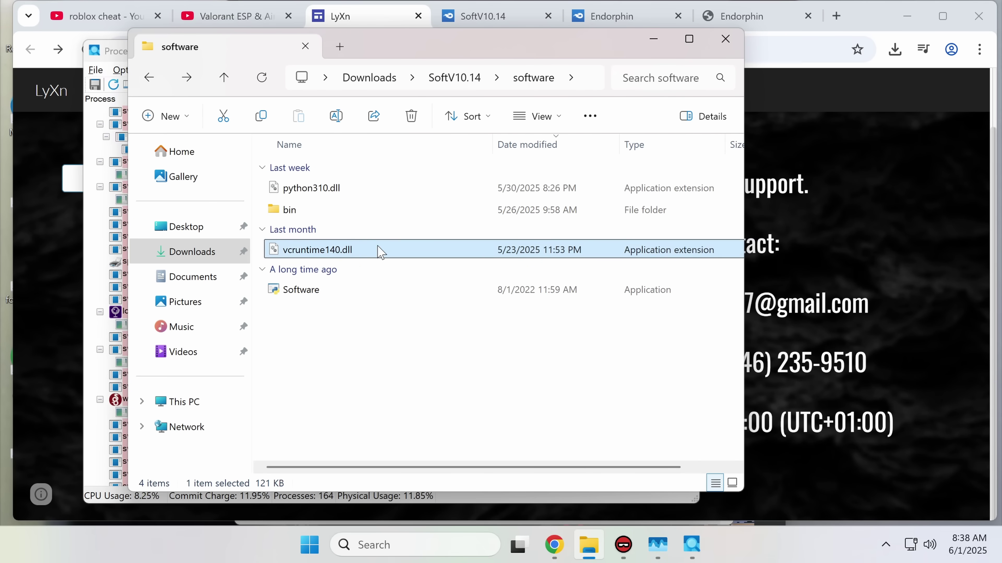
{"action": "right_click", "coordinate": [378, 254]}
{"action": "left_click", "coordinate": [424, 432]}
{"action": "left_click", "coordinate": [462, 174]}
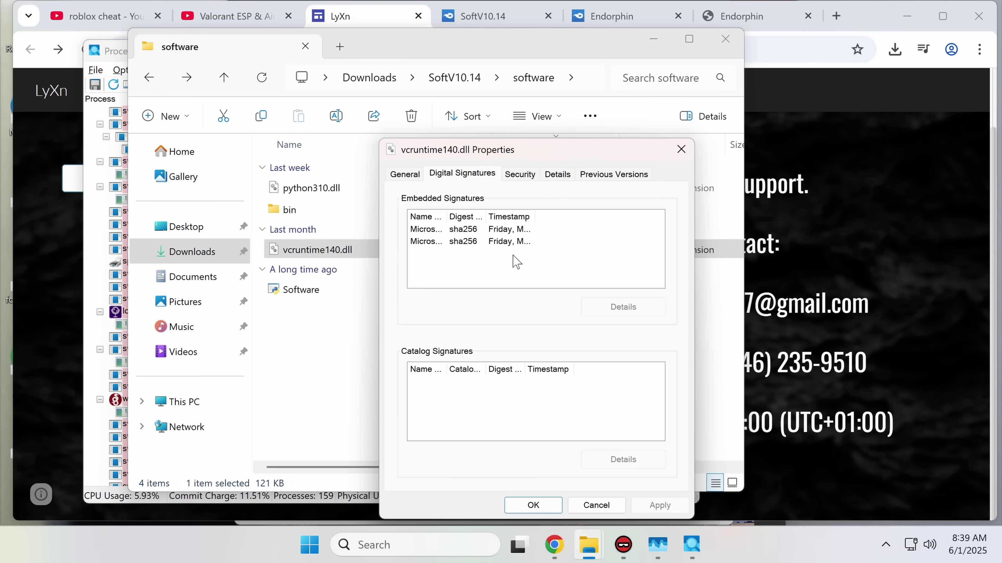
{"action": "double_click", "coordinate": [515, 241]}
{"action": "key", "text": "Escape"}
{"action": "key", "text": "Escape"}
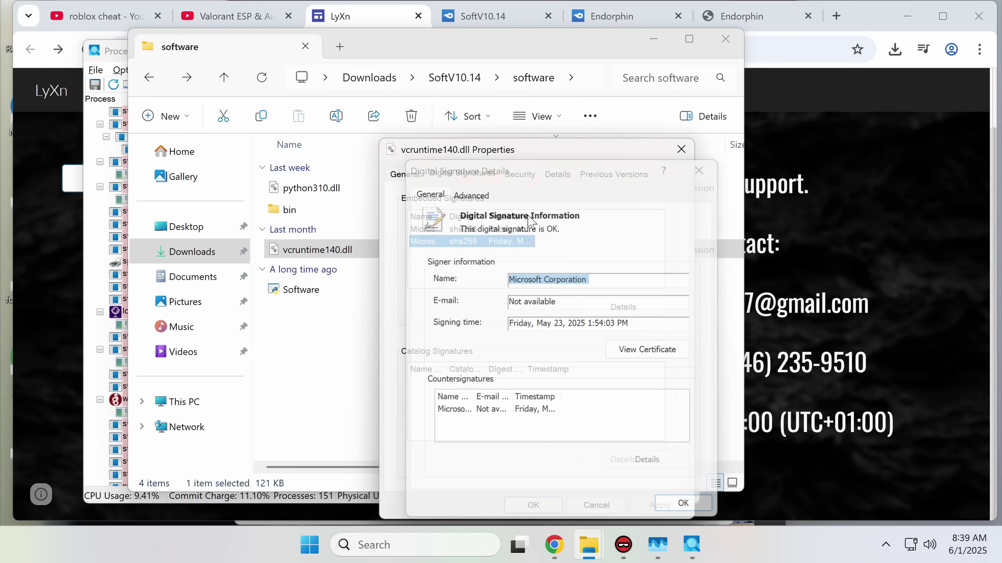
Confirm python310.dll has no digital signature and review its file details.
{"action": "right_click", "coordinate": [307, 189]}
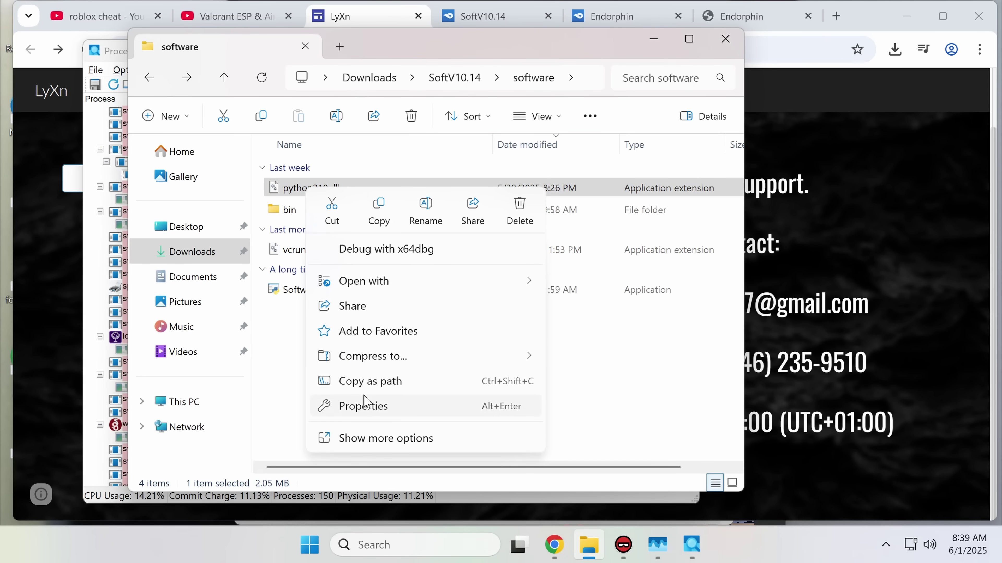
{"action": "left_click", "coordinate": [364, 404]}
{"action": "left_click", "coordinate": [396, 174]}
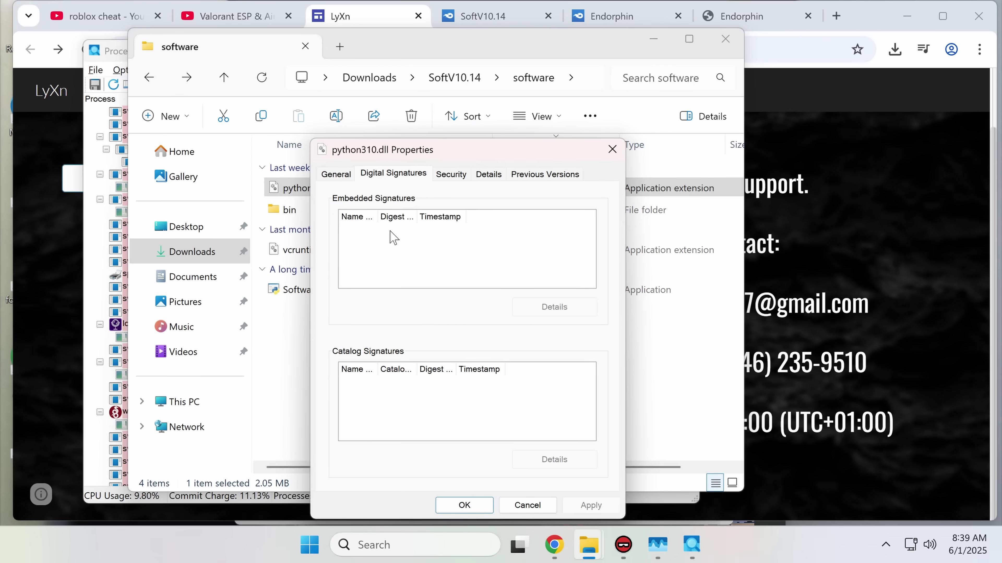
{"action": "left_click", "coordinate": [488, 175]}
{"action": "key", "text": "Escape"}
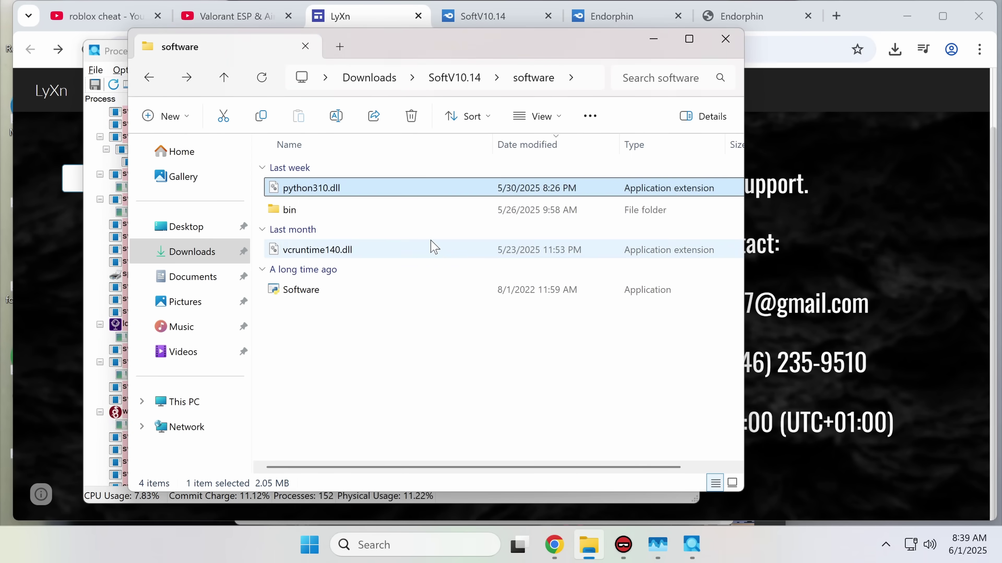
Open virustotal.com in a new tab and drag python310.dll onto it for scanning.
{"action": "left_click", "coordinate": [771, 40]}
{"action": "key", "text": "ctrl+t"}
{"action": "type", "text": "virustotal.com"}
{"action": "key", "text": "Return"}
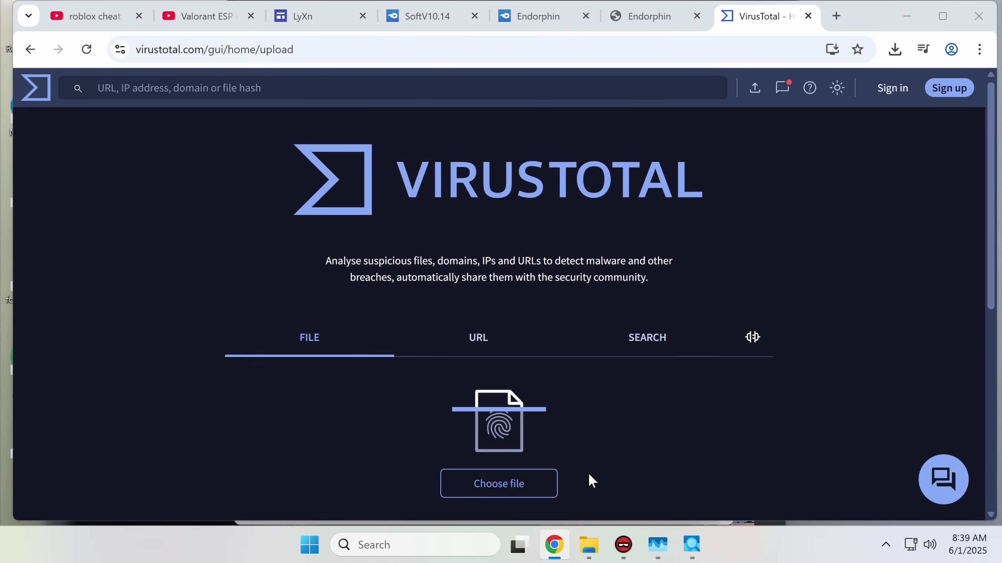
{"action": "left_click", "coordinate": [588, 545]}
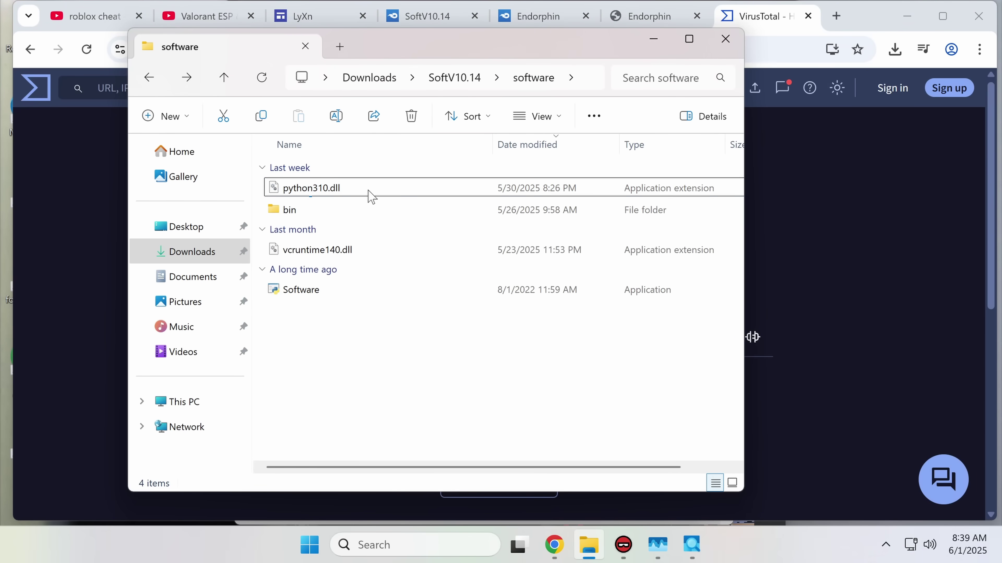
{"action": "left_click_drag", "start_coordinate": [371, 197], "coordinate": [828, 298]}
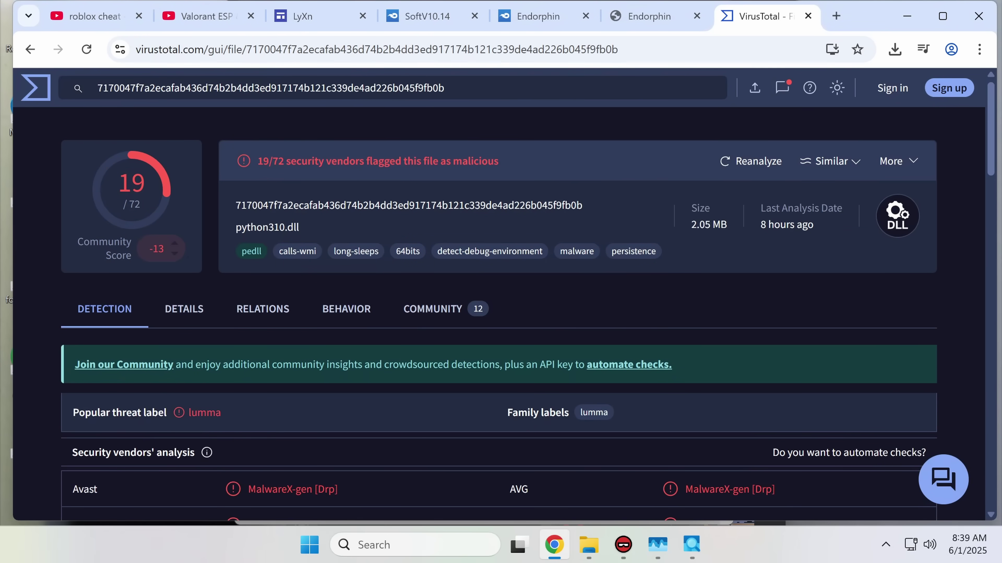
Review the 19/72 Lumma vendor detections and read the COMMUNITY comments.
{"action": "scroll", "coordinate": [203, 362], "scroll_direction": "down", "scroll_amount": 8}
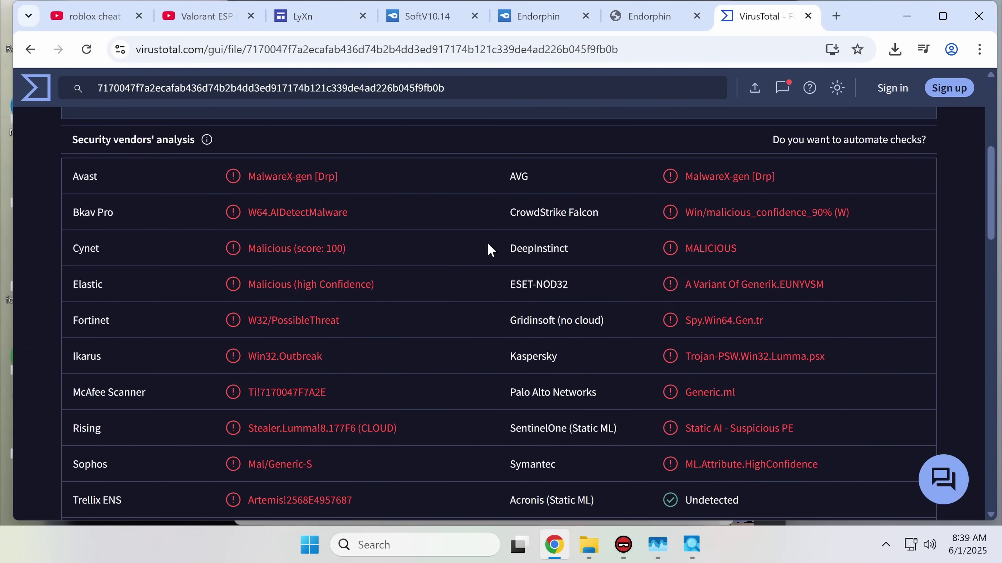
{"action": "left_click_drag", "start_coordinate": [685, 284], "coordinate": [727, 424]}
{"action": "scroll", "coordinate": [681, 436], "scroll_direction": "down", "scroll_amount": 2}
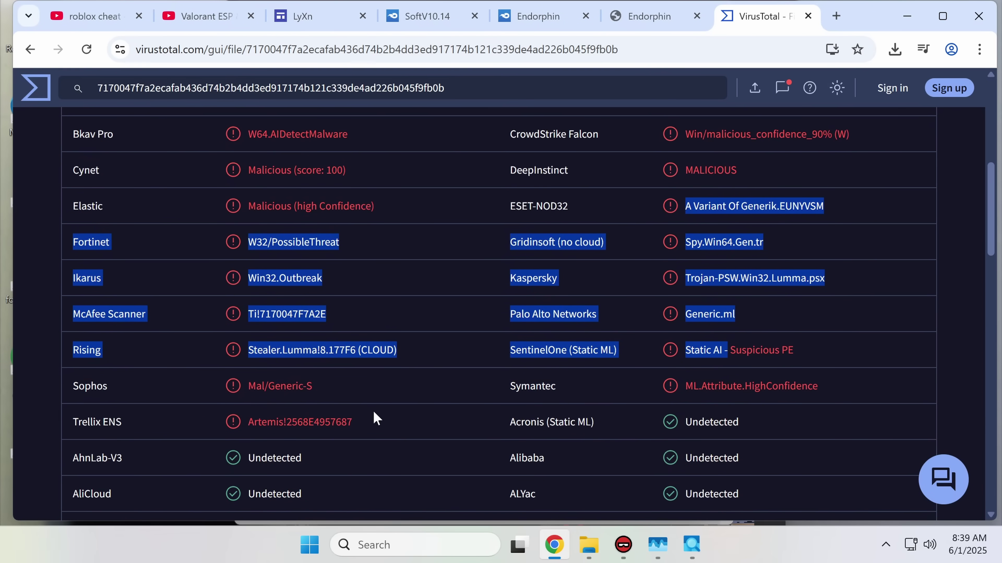
{"action": "scroll", "coordinate": [439, 316], "scroll_direction": "up", "scroll_amount": 10}
{"action": "left_click", "coordinate": [434, 310]}
{"action": "scroll", "coordinate": [434, 322], "scroll_direction": "down", "scroll_amount": 20}
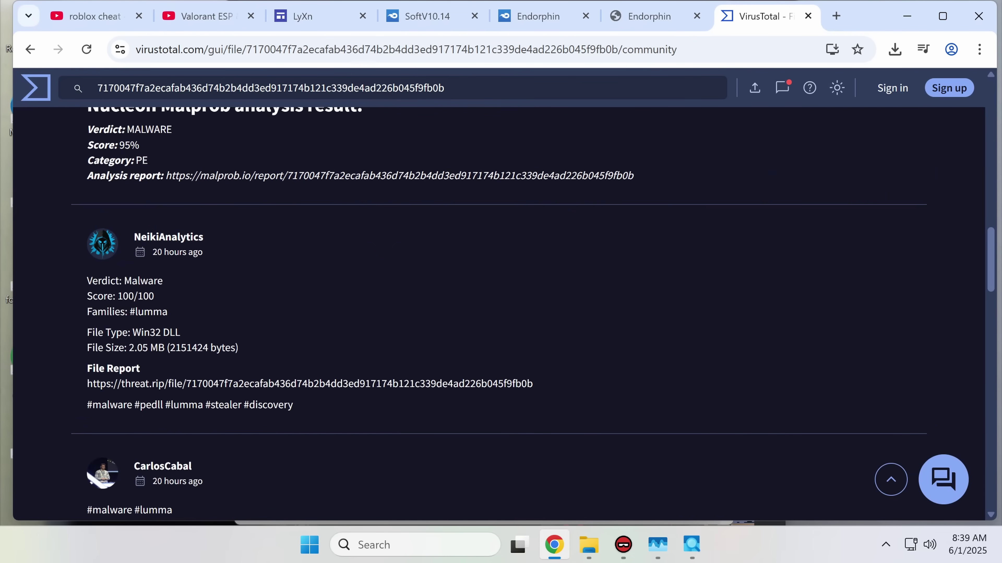
{"action": "scroll", "coordinate": [501, 316], "scroll_direction": "down", "scroll_amount": 5}
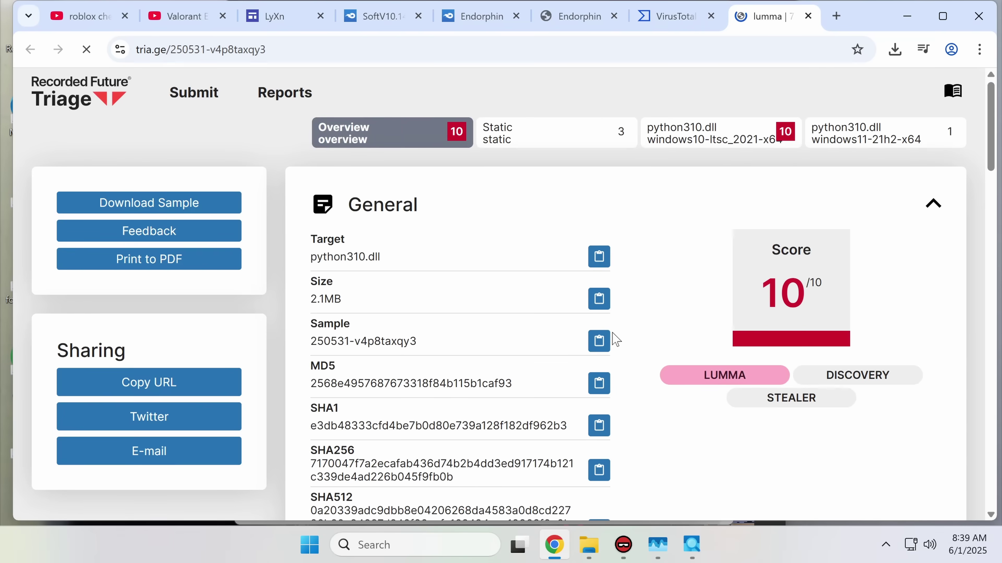
{"action": "scroll", "coordinate": [624, 328], "scroll_direction": "down", "scroll_amount": 10}
Accept Triage's cookies and visit the citellcagt.top C2 URL (HTTP 404), then close it.
{"action": "scroll", "coordinate": [623, 329], "scroll_direction": "up", "scroll_amount": 15}
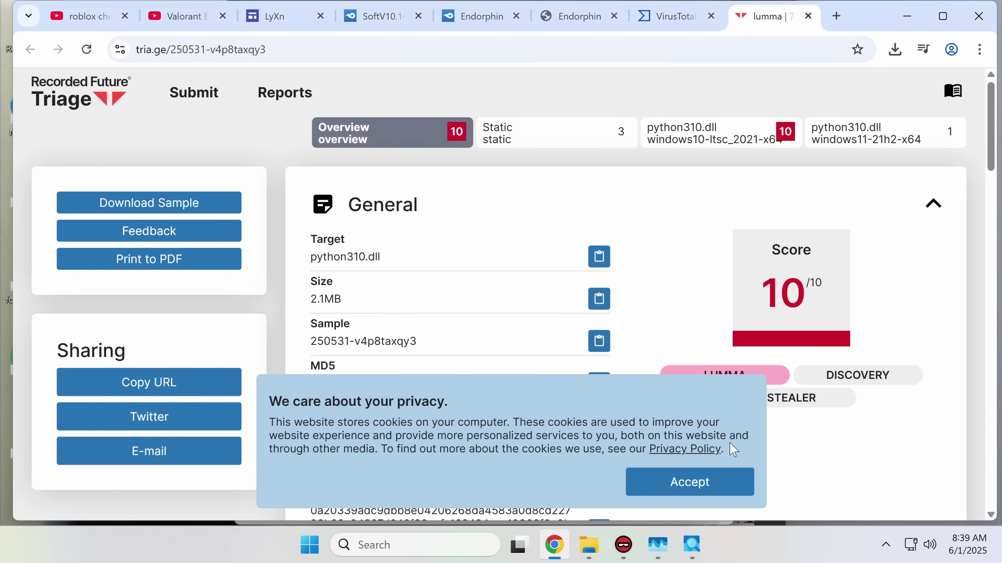
{"action": "left_click", "coordinate": [737, 481]}
{"action": "scroll", "coordinate": [675, 266], "scroll_direction": "down", "scroll_amount": 10}
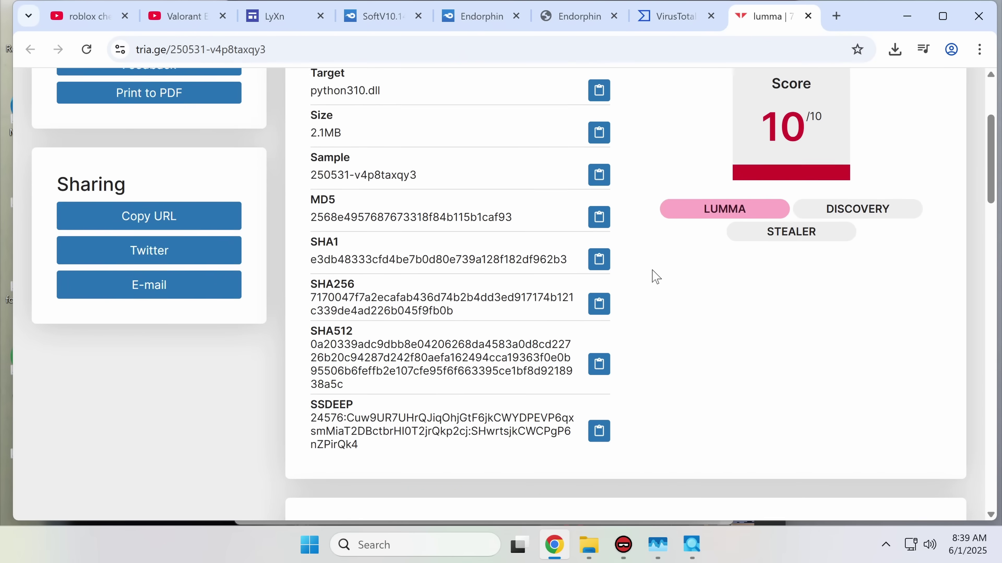
{"action": "left_click_drag", "start_coordinate": [572, 252], "coordinate": [470, 252]}
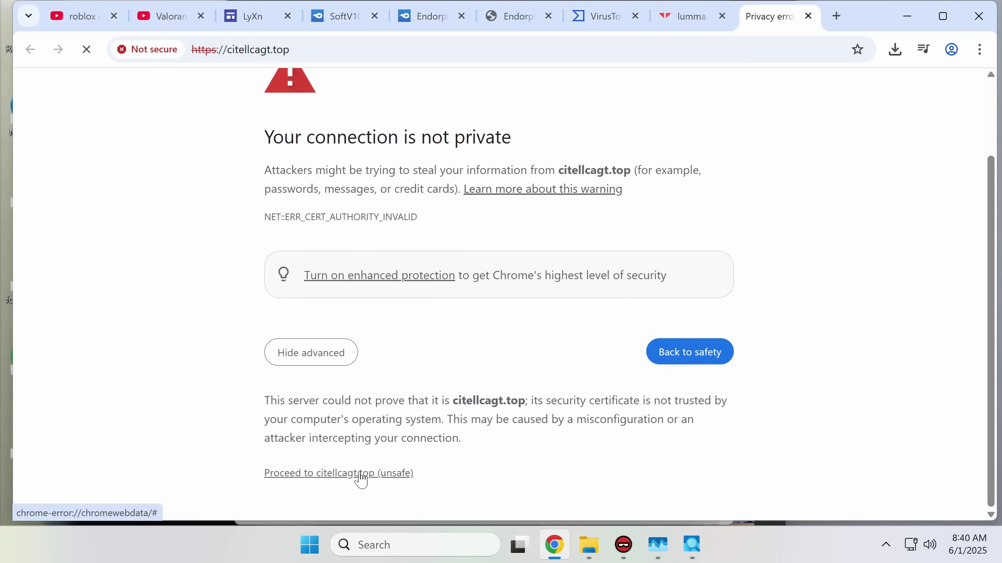
{"action": "left_click", "coordinate": [363, 467]}
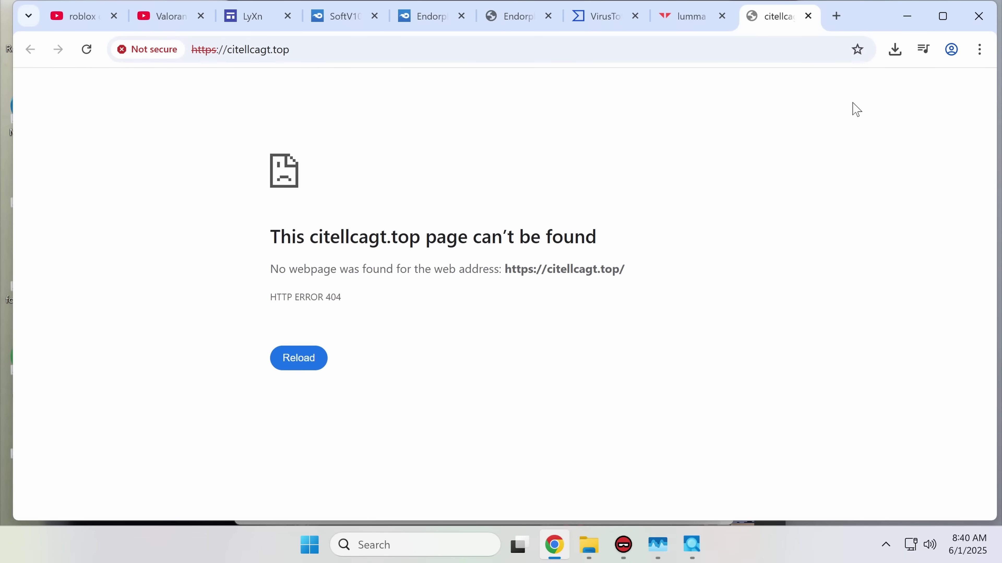
{"action": "left_click", "coordinate": [807, 16]}
Visit the thundeqqbw.bet C2 address, then close the unreachable tab.
{"action": "scroll", "coordinate": [631, 257], "scroll_direction": "down", "scroll_amount": 4}
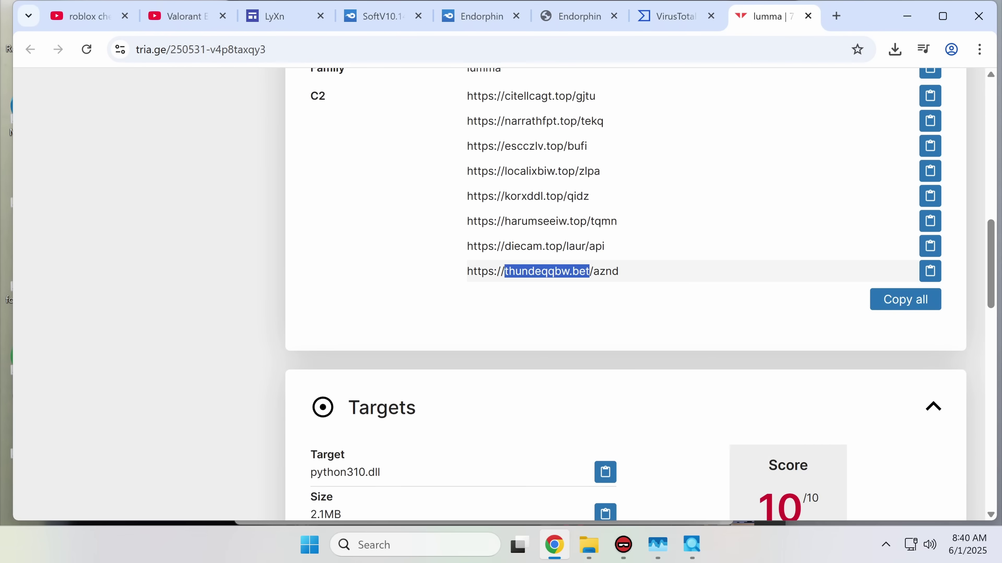
{"action": "right_click", "coordinate": [473, 281]}
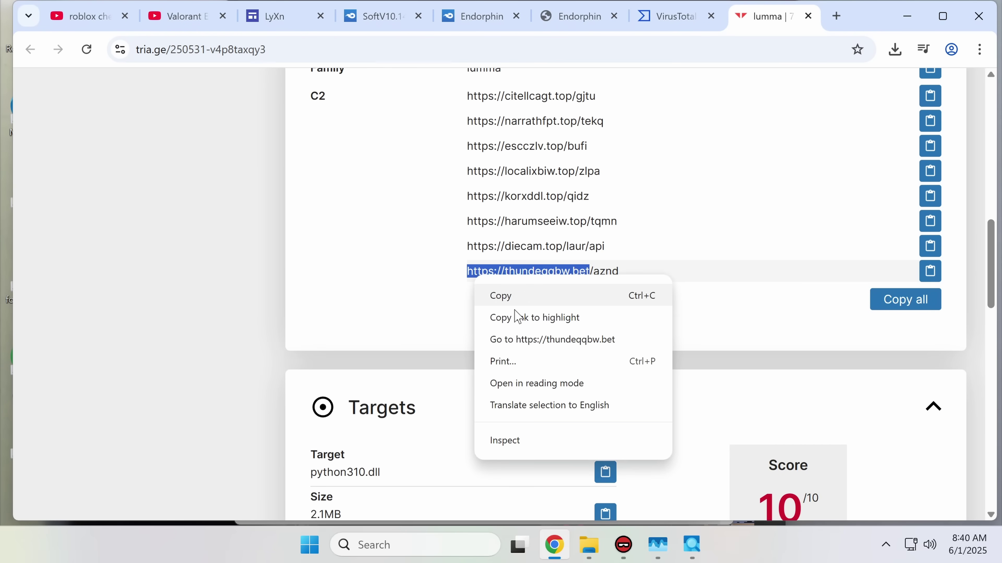
{"action": "left_click", "coordinate": [527, 340]}
{"action": "key", "text": "ctrl+w"}
{"action": "scroll", "coordinate": [501, 304], "scroll_direction": "up", "scroll_amount": 5}
{"action": "scroll", "coordinate": [501, 303], "scroll_direction": "up", "scroll_amount": 6}
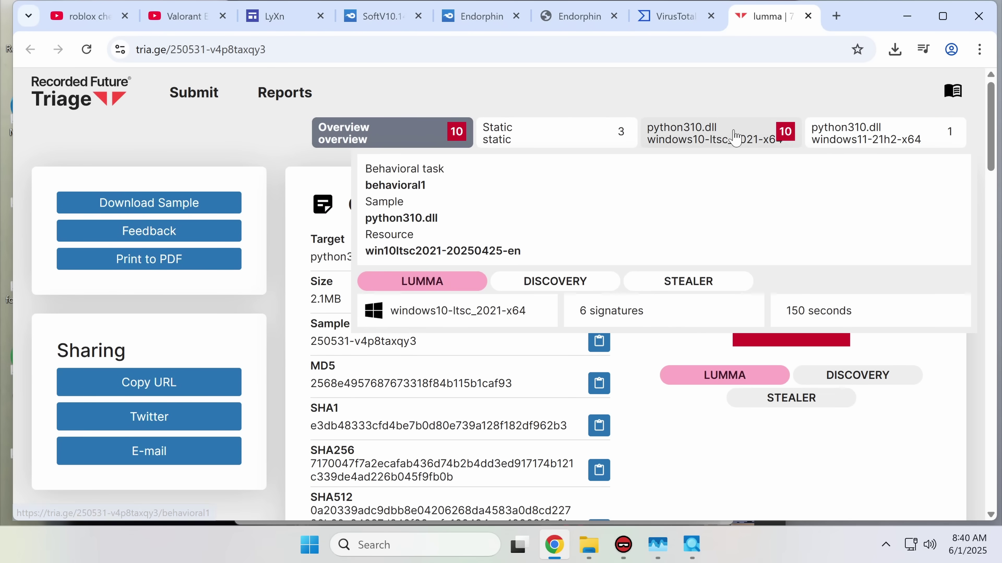
Submit SoftV10.14's Software executable to VirusTotal and read its 0/70 clean community comments.
{"action": "left_click", "coordinate": [581, 540]}
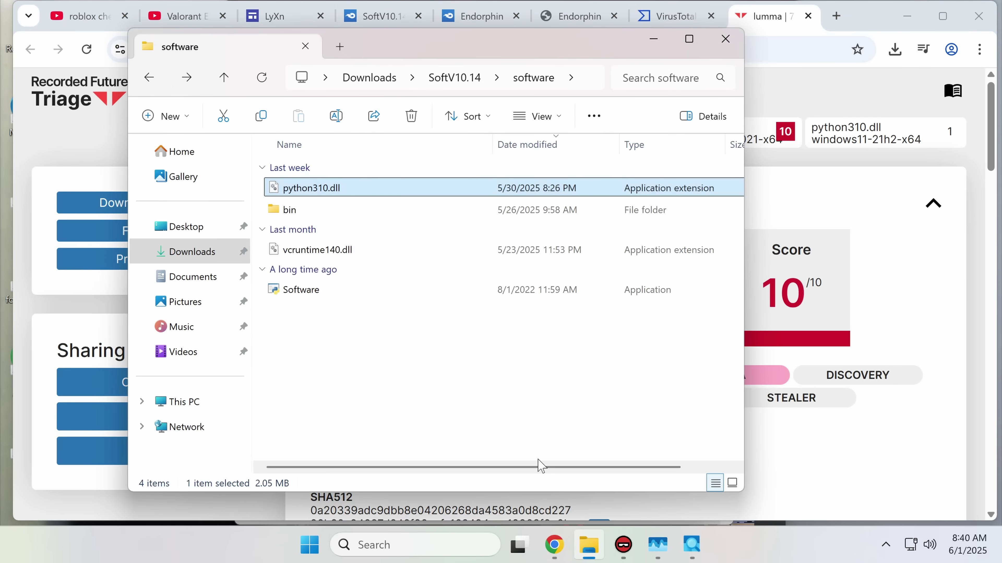
{"action": "left_click", "coordinate": [646, 25]}
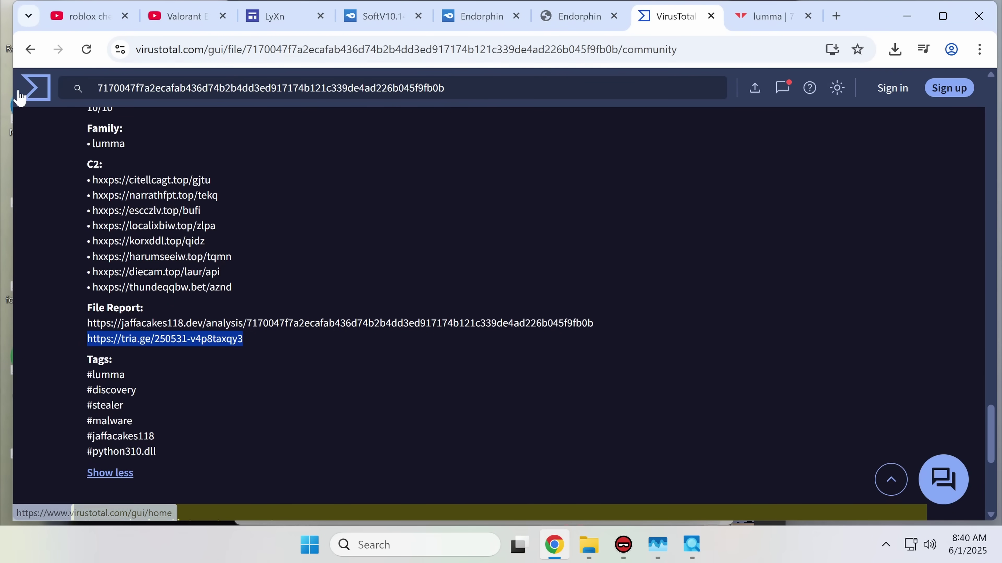
{"action": "left_click", "coordinate": [18, 97]}
{"action": "left_click", "coordinate": [589, 545]}
{"action": "left_click_drag", "start_coordinate": [307, 291], "coordinate": [71, 301]}
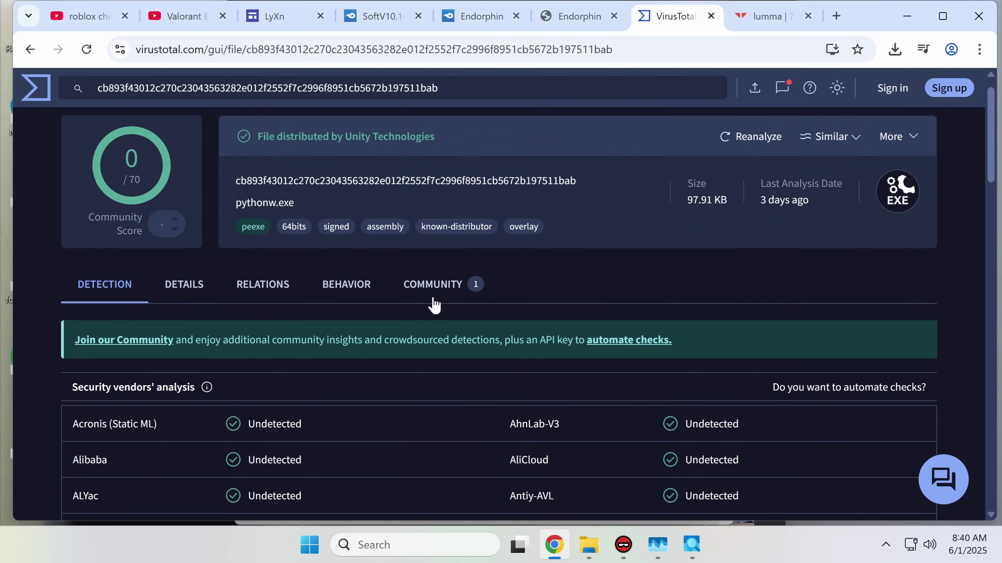
{"action": "left_click", "coordinate": [434, 305]}
{"action": "key", "text": "alt+Tab"}
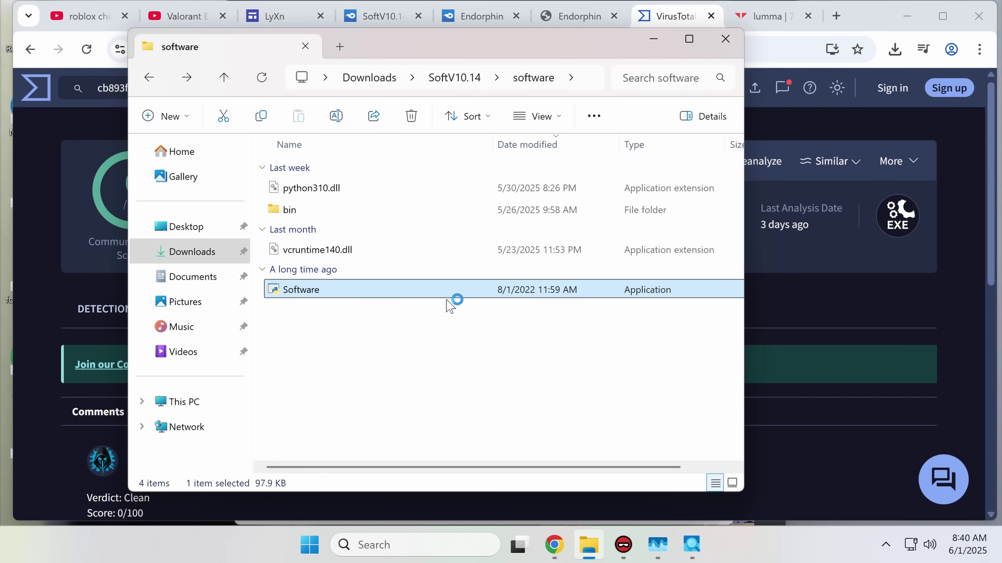
Select MSBuild.exe (PID 4576) and confirm it runs from the .NET Framework v4.0.30319 folder.
{"action": "left_click", "coordinate": [691, 545]}
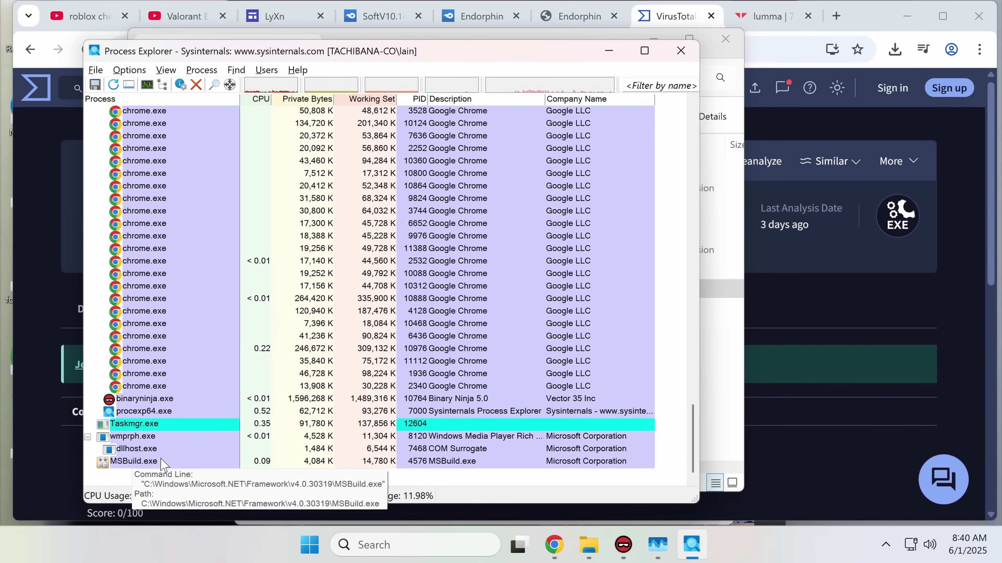
{"action": "left_click", "coordinate": [162, 465]}
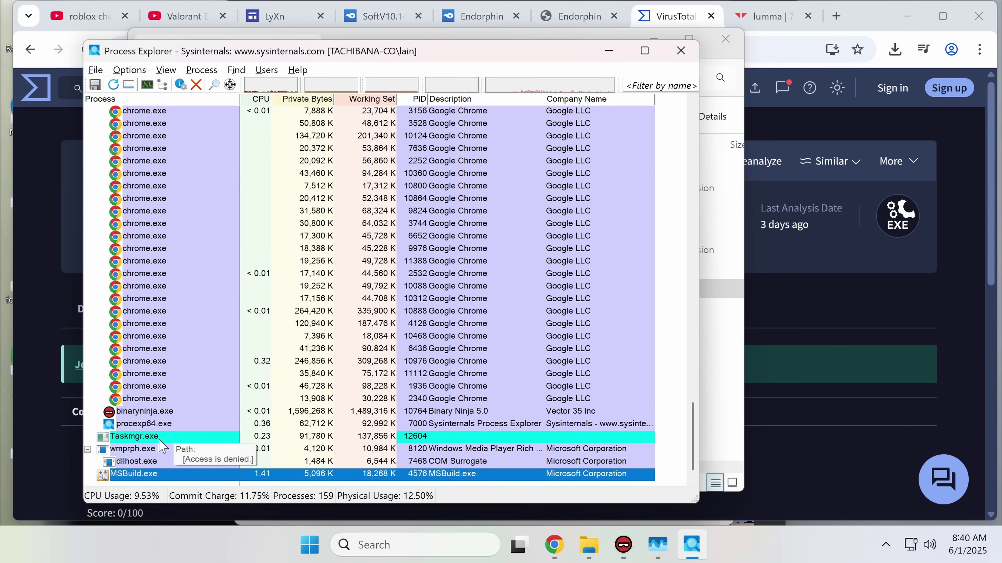
{"action": "double_click", "coordinate": [327, 459]}
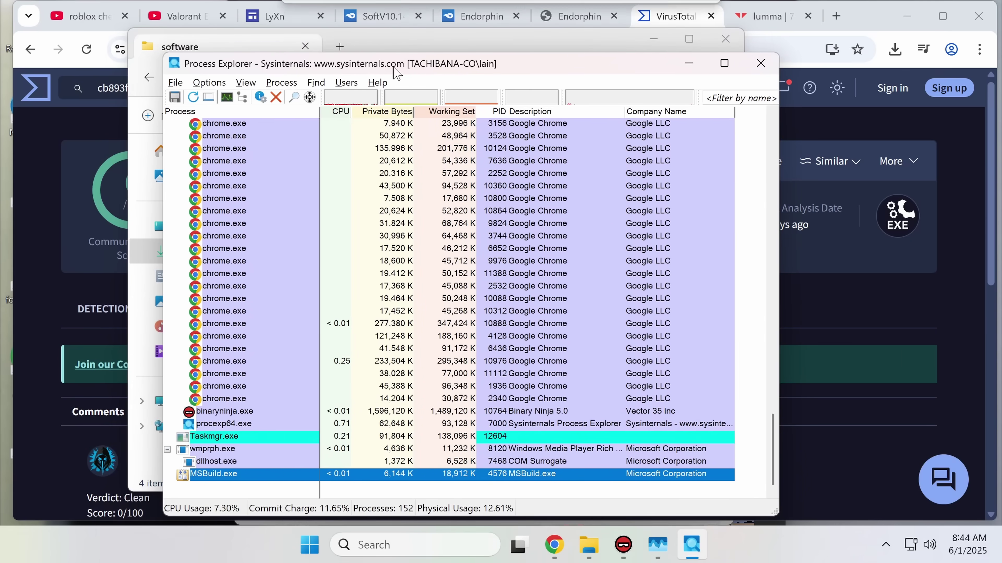
{"action": "left_click_drag", "start_coordinate": [389, 56], "coordinate": [480, 90]}
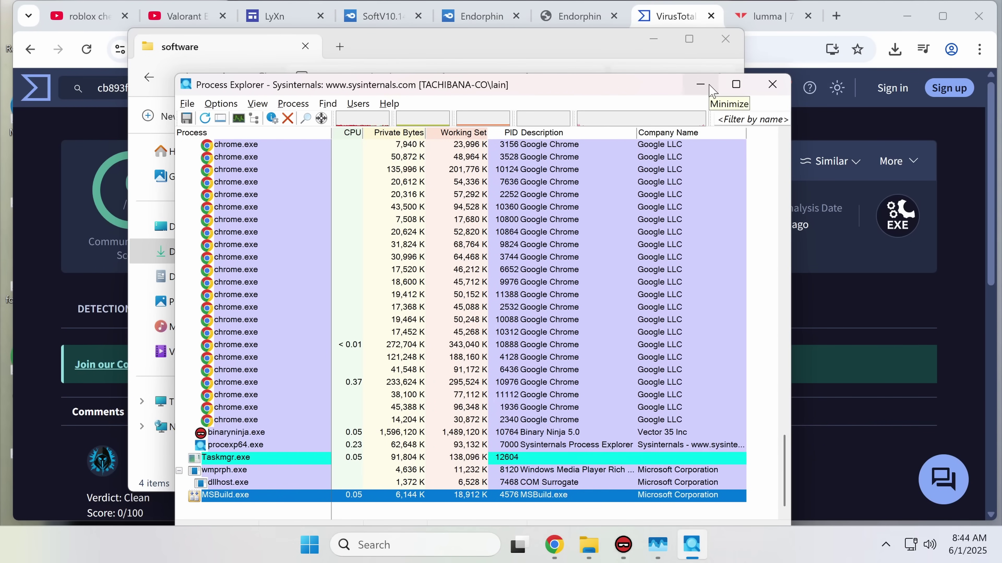
Minimize Process Explorer and browse the SysinternalsSuite folder in Downloads.
{"action": "left_click", "coordinate": [710, 90]}
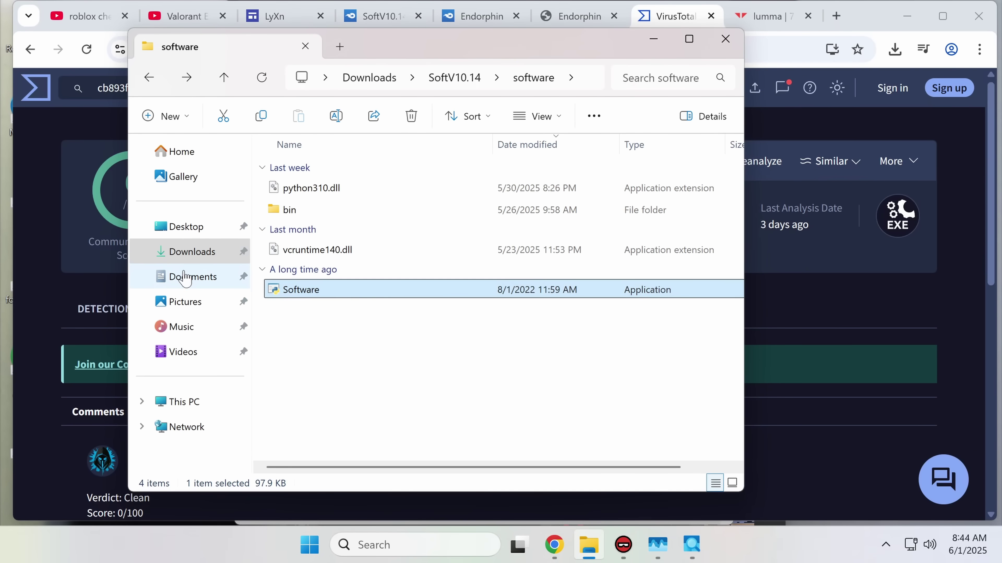
{"action": "left_click", "coordinate": [201, 254]}
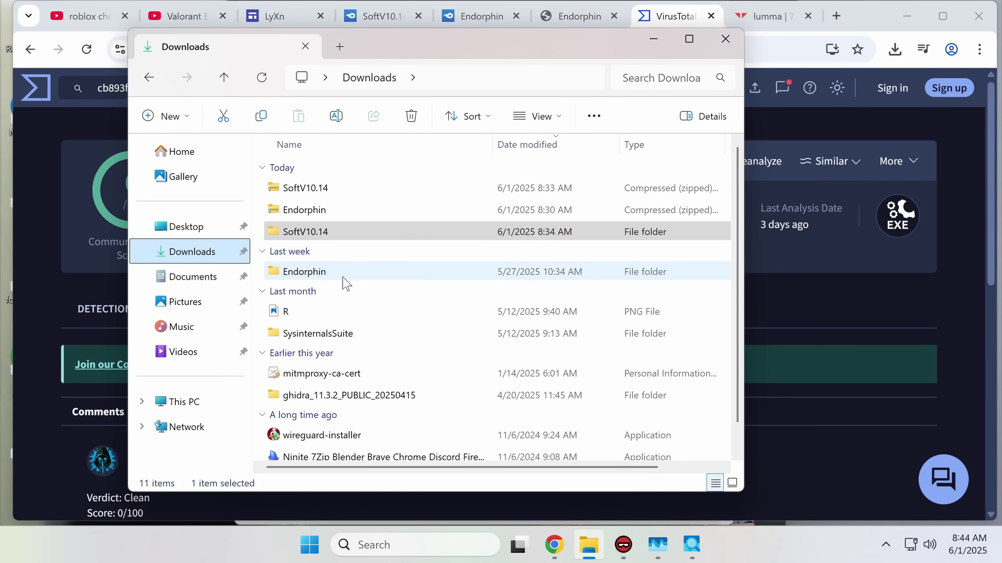
{"action": "double_click", "coordinate": [331, 331]}
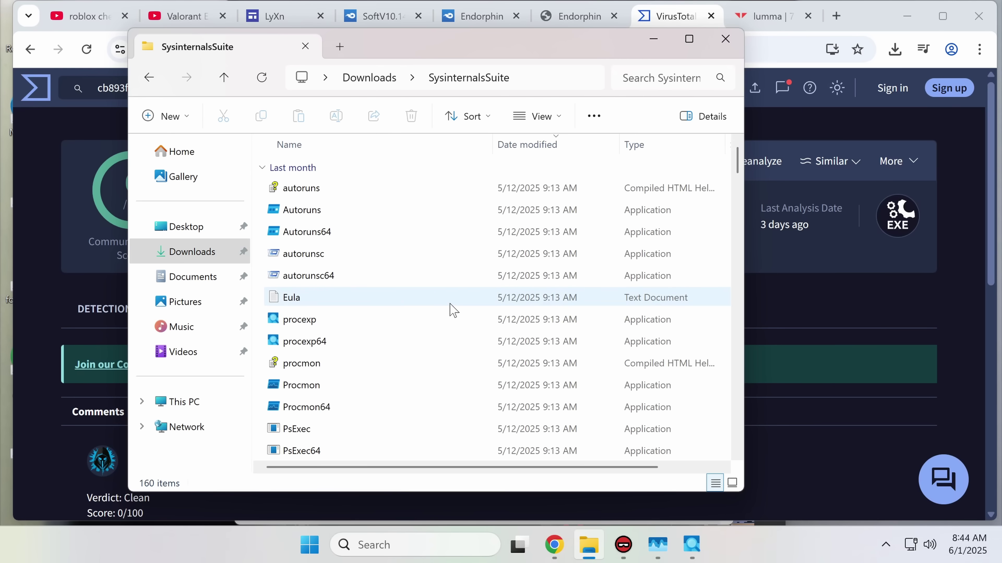
{"action": "scroll", "coordinate": [410, 347], "scroll_direction": "down", "scroll_amount": 2}
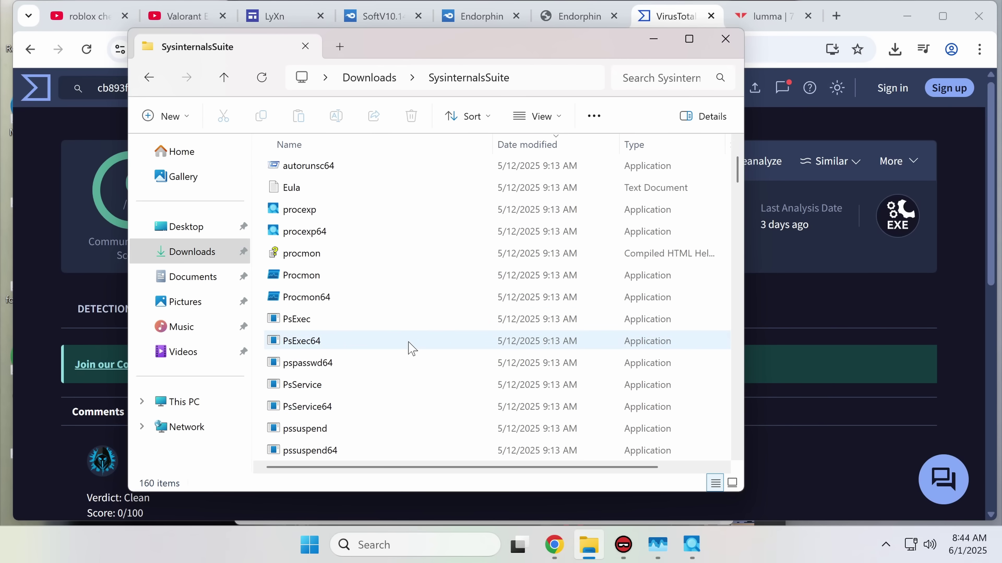
{"action": "scroll", "coordinate": [411, 348], "scroll_direction": "down", "scroll_amount": 1}
{"action": "key", "text": "Home"}
{"action": "key", "text": "Down"}
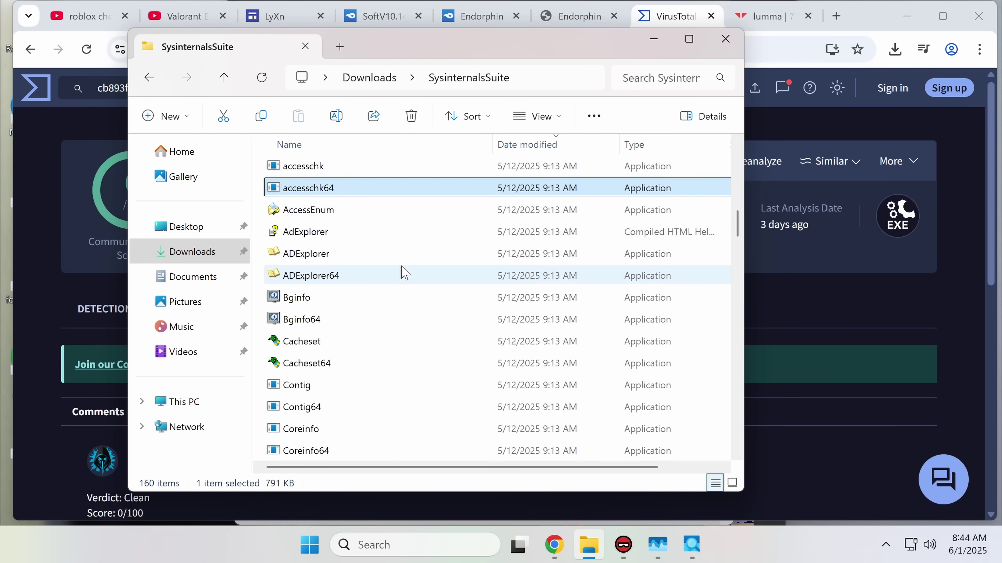
{"action": "key", "text": "Down"}
{"action": "key", "text": "Down"}
{"action": "key", "text": "Down"}
{"action": "key", "text": "Down"}
{"action": "key", "text": "Down"}
{"action": "key", "text": "Down"}
{"action": "key", "text": "Down"}
{"action": "key", "text": "Down"}
{"action": "key", "text": "Down"}
{"action": "key", "text": "Down"}
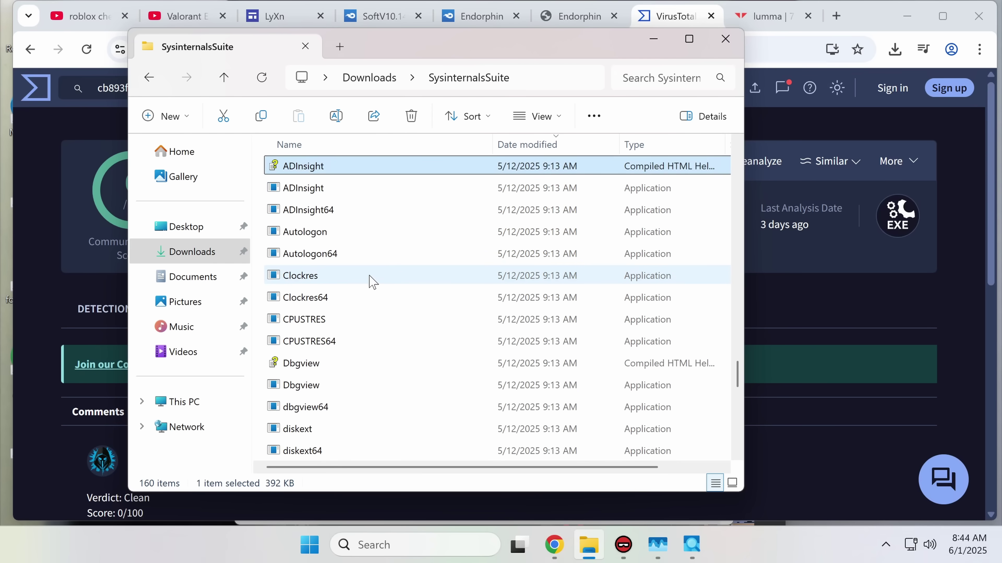
Jump to Autoruns, launch it and agree to its licence terms.
{"action": "type", "text": "autoruns"}
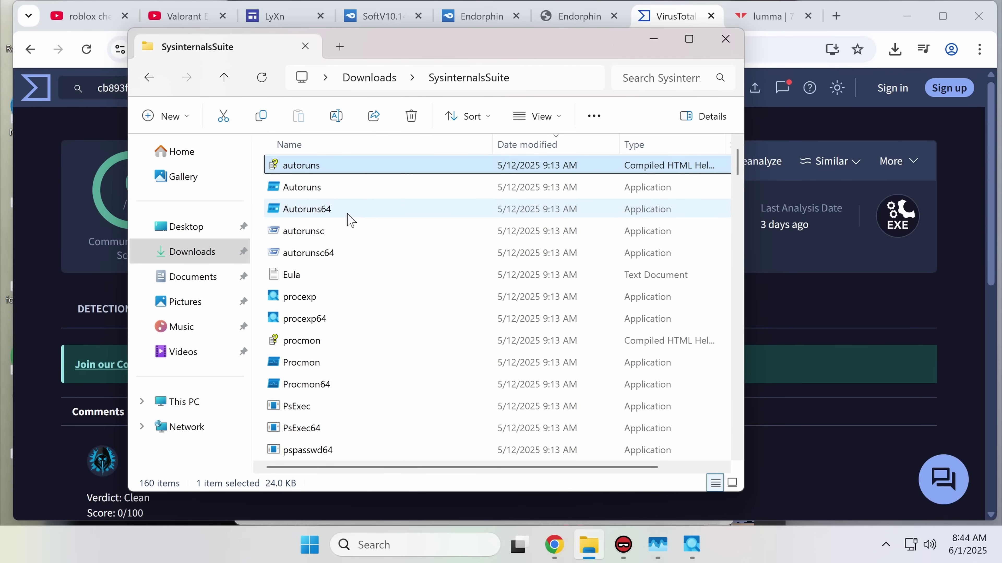
{"action": "double_click", "coordinate": [372, 188]}
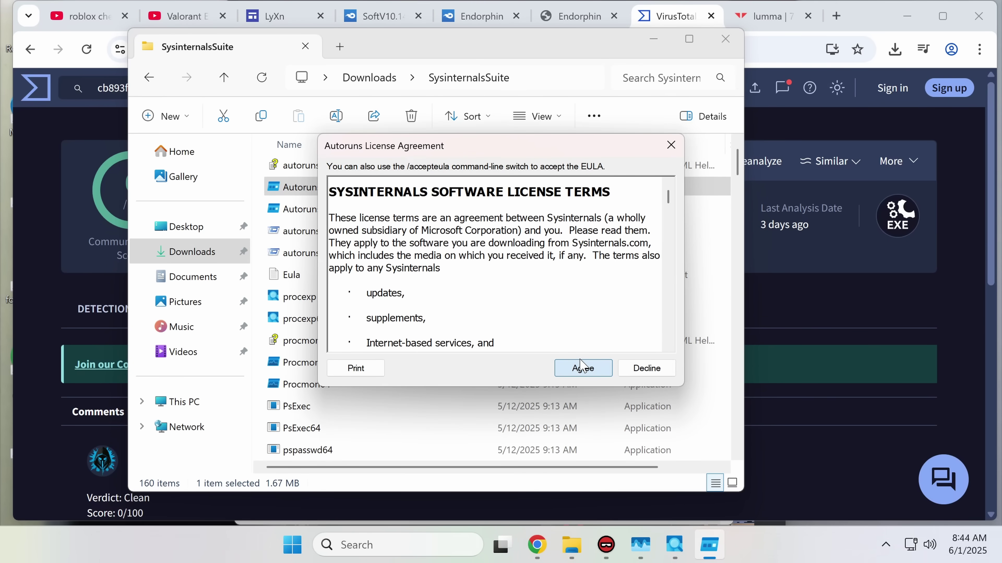
{"action": "left_click", "coordinate": [582, 368]}
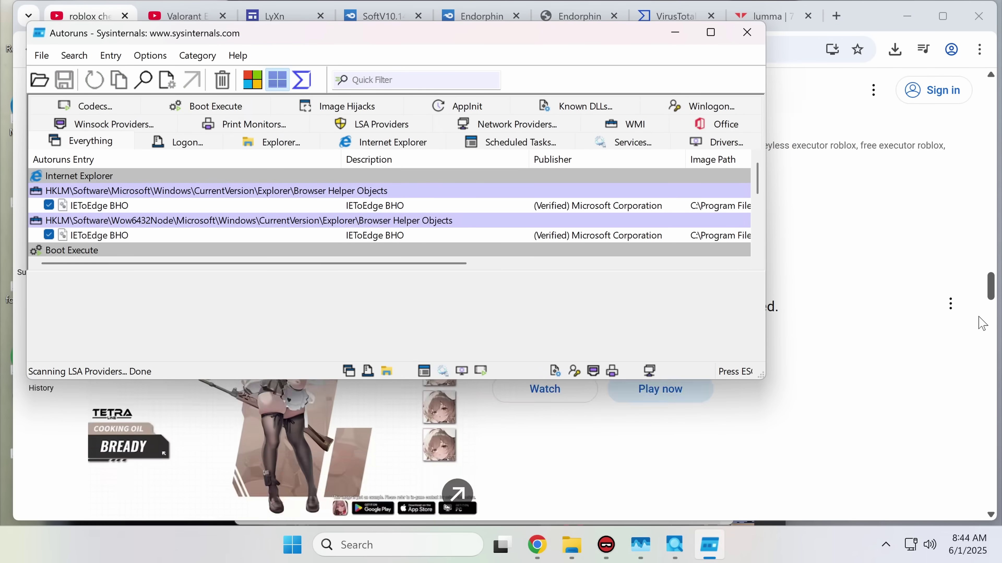
Open the Fisch Script video from the YouTube search results in a new tab.
{"action": "left_click", "coordinate": [994, 326]}
{"action": "scroll", "coordinate": [974, 316], "scroll_direction": "down", "scroll_amount": 12}
{"action": "scroll", "coordinate": [974, 314], "scroll_direction": "down", "scroll_amount": 12}
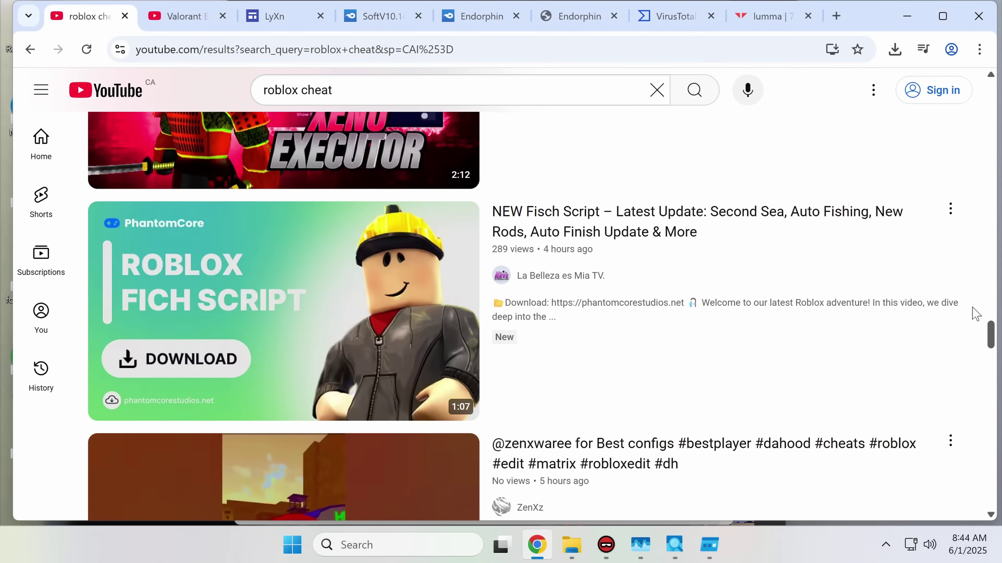
{"action": "scroll", "coordinate": [942, 318], "scroll_direction": "up", "scroll_amount": 6}
{"action": "mouse_move", "coordinate": [709, 339]}
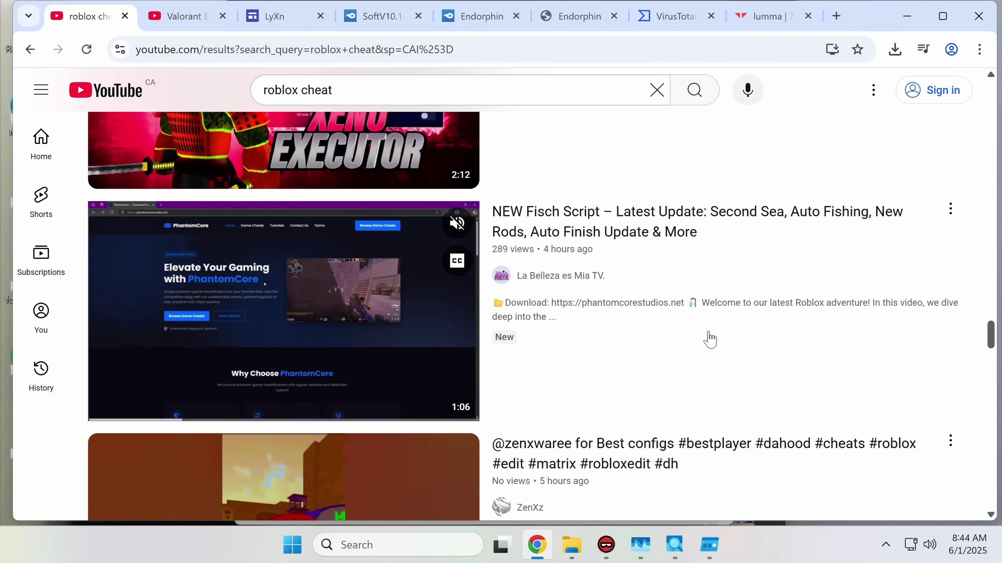
{"action": "middle_click", "coordinate": [132, 335]}
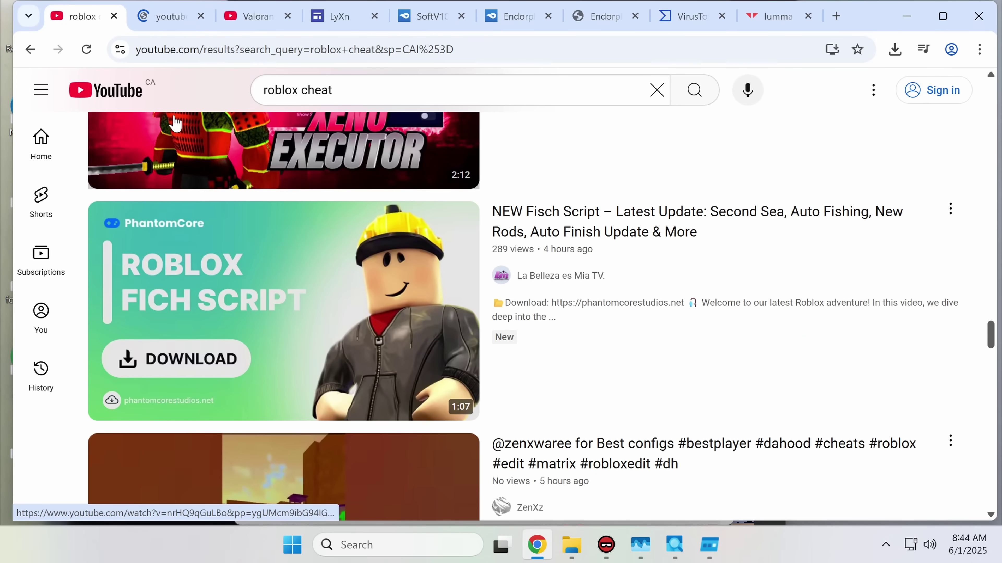
Browse the La Belleza es Mia TV channel's Videos tab of PhantomCore cheat uploads.
{"action": "left_click", "coordinate": [560, 276], "text": "ctrl+shift"}
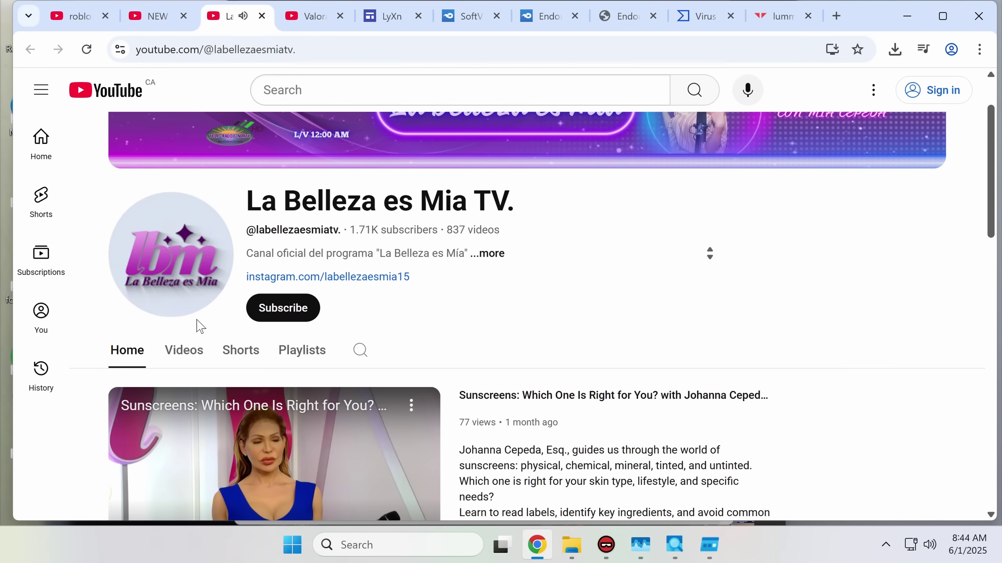
{"action": "left_click", "coordinate": [185, 355]}
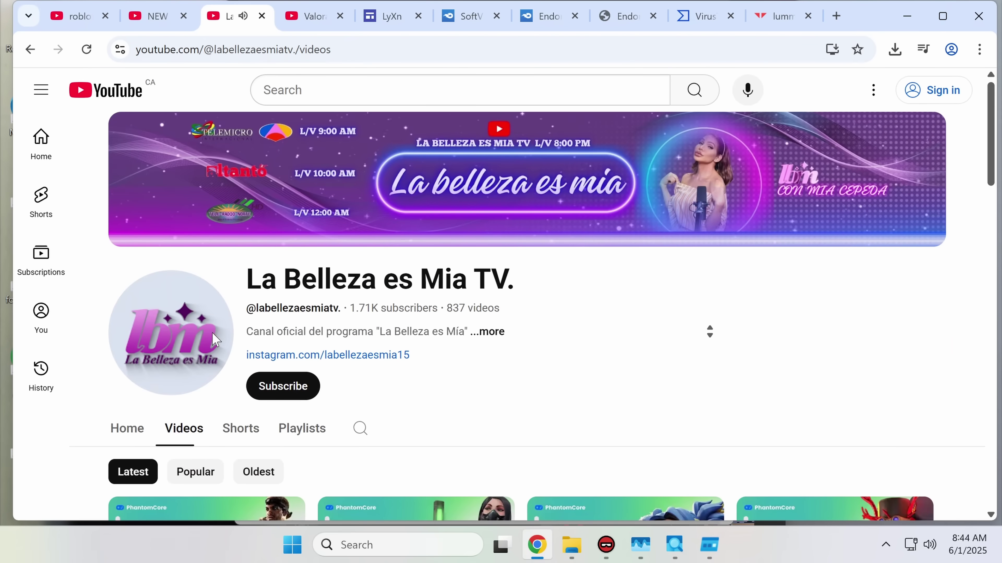
{"action": "scroll", "coordinate": [254, 272], "scroll_direction": "down", "scroll_amount": 3}
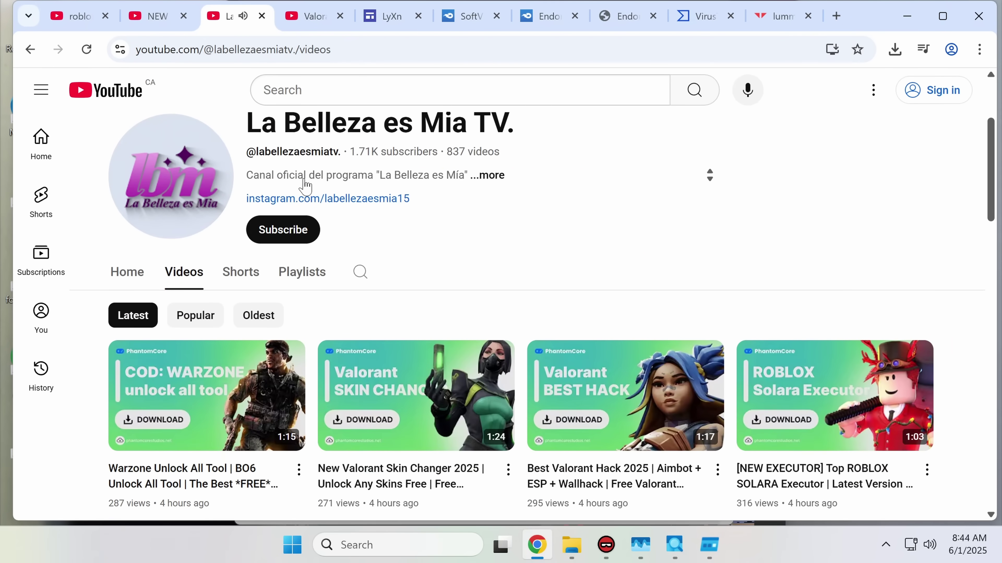
{"action": "scroll", "coordinate": [421, 355], "scroll_direction": "down", "scroll_amount": 20}
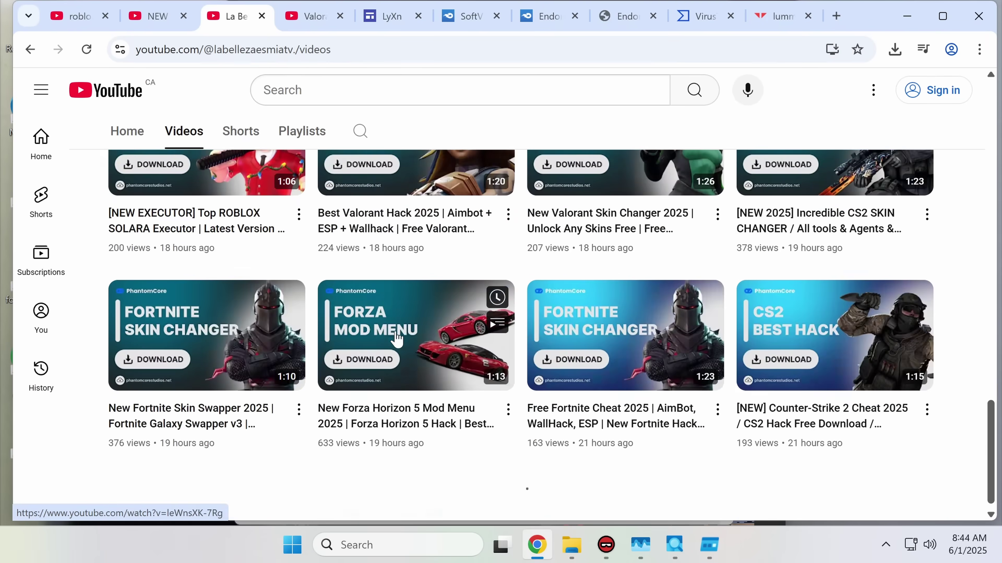
{"action": "scroll", "coordinate": [407, 331], "scroll_direction": "down", "scroll_amount": 10}
{"action": "scroll", "coordinate": [410, 327], "scroll_direction": "up", "scroll_amount": 15}
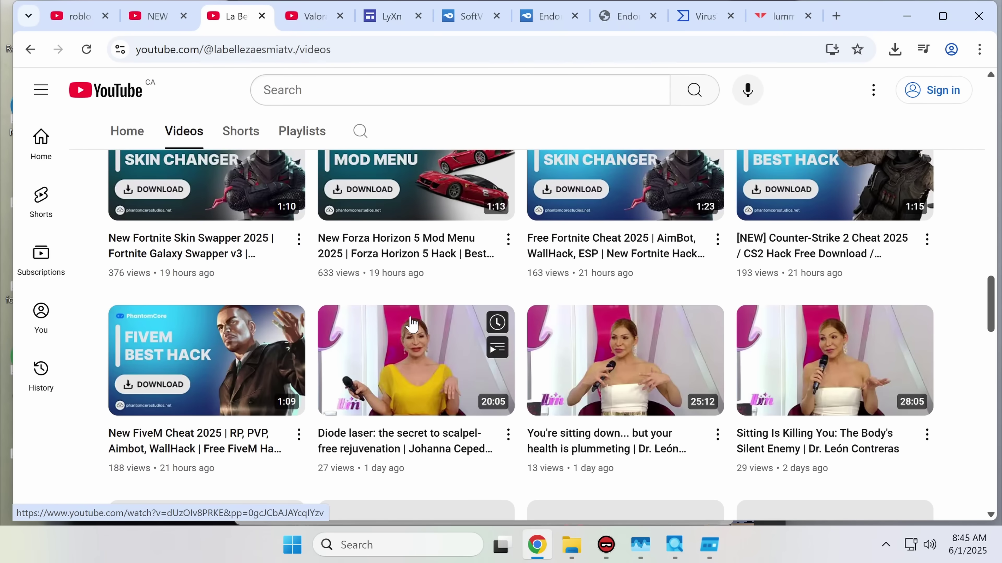
{"action": "scroll", "coordinate": [412, 324], "scroll_direction": "down", "scroll_amount": 7}
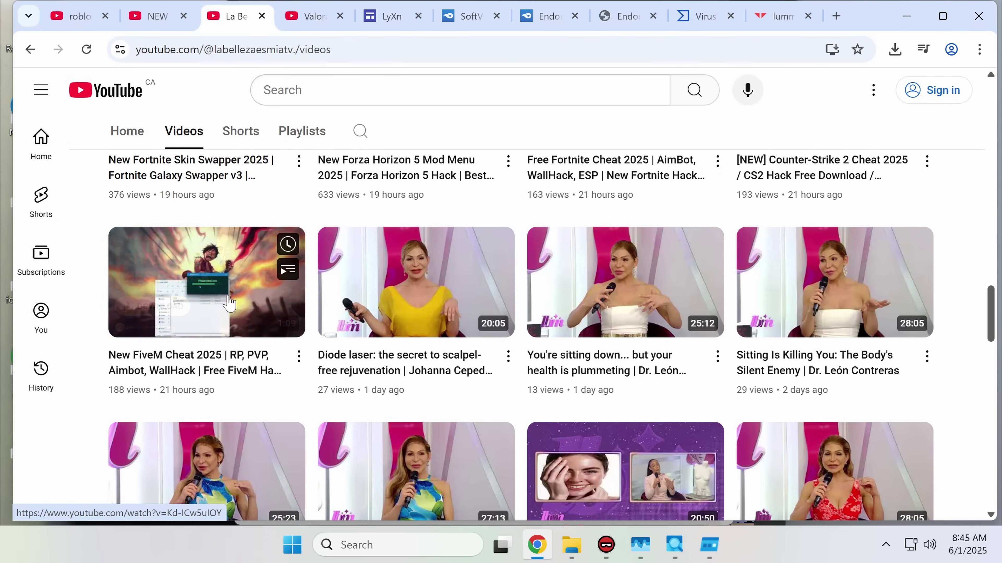
{"action": "scroll", "coordinate": [237, 290], "scroll_direction": "up", "scroll_amount": 5}
{"action": "scroll", "coordinate": [240, 290], "scroll_direction": "up", "scroll_amount": 4}
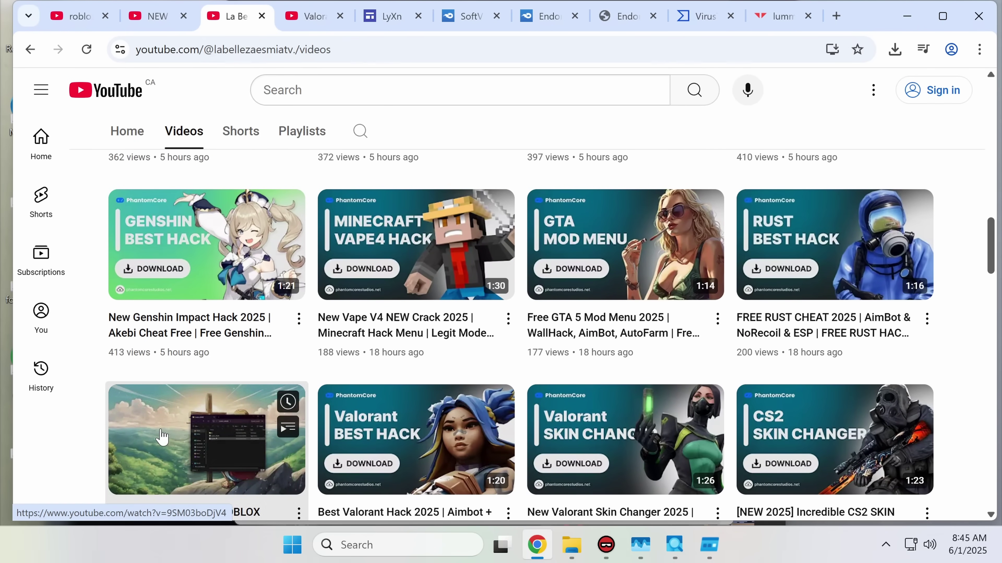
Open and pause the ROBLOX SOLARA Executor video, then expand its full description.
{"action": "left_click", "coordinate": [159, 443]}
{"action": "left_click", "coordinate": [271, 322]}
{"action": "scroll", "coordinate": [245, 360], "scroll_direction": "down", "scroll_amount": 5}
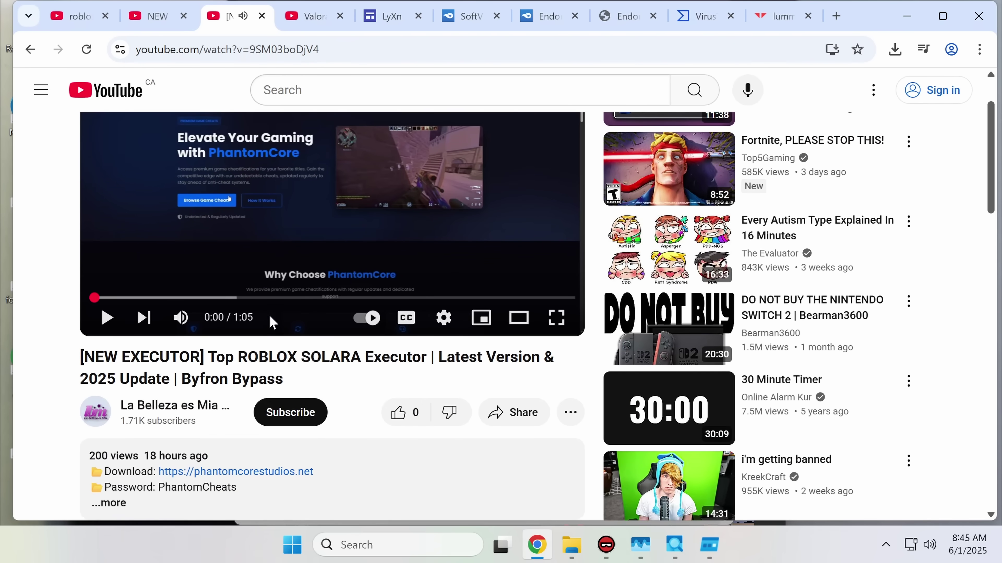
{"action": "left_click", "coordinate": [246, 360]}
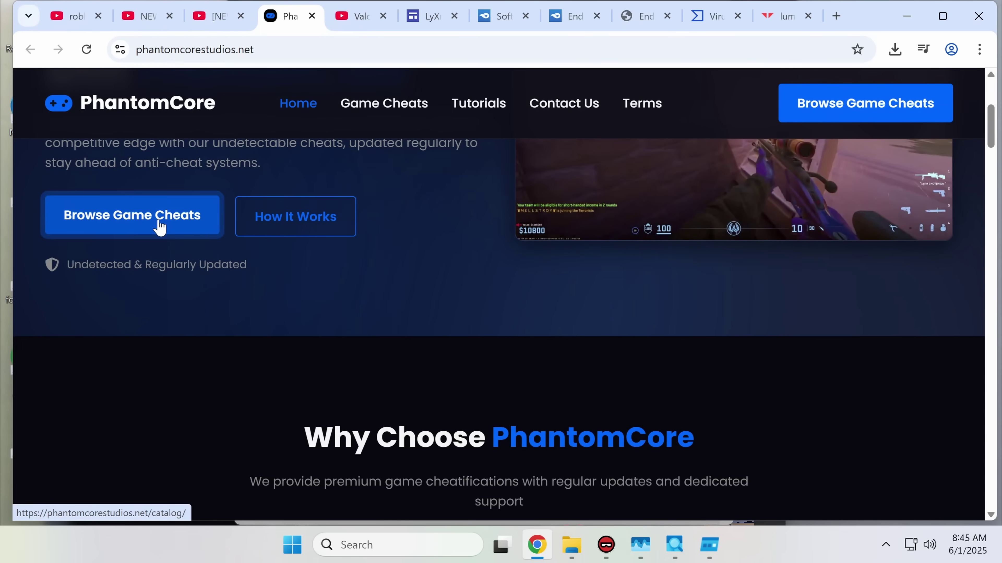
Scroll through the PhantomCore Game Cheats Catalog listings, such as Valorant Skin Changer.
{"action": "left_click", "coordinate": [206, 223]}
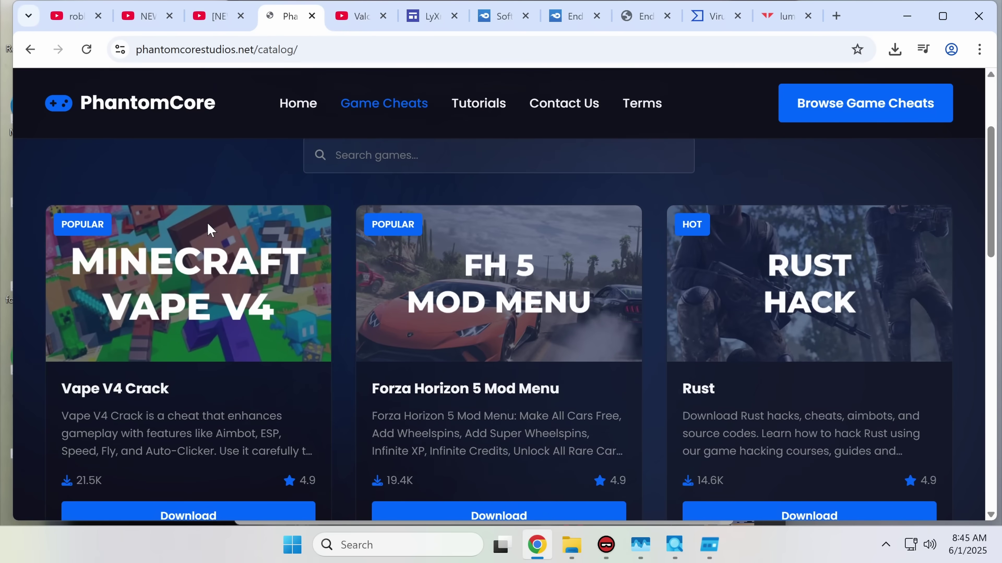
{"action": "scroll", "coordinate": [366, 312], "scroll_direction": "down", "scroll_amount": 4}
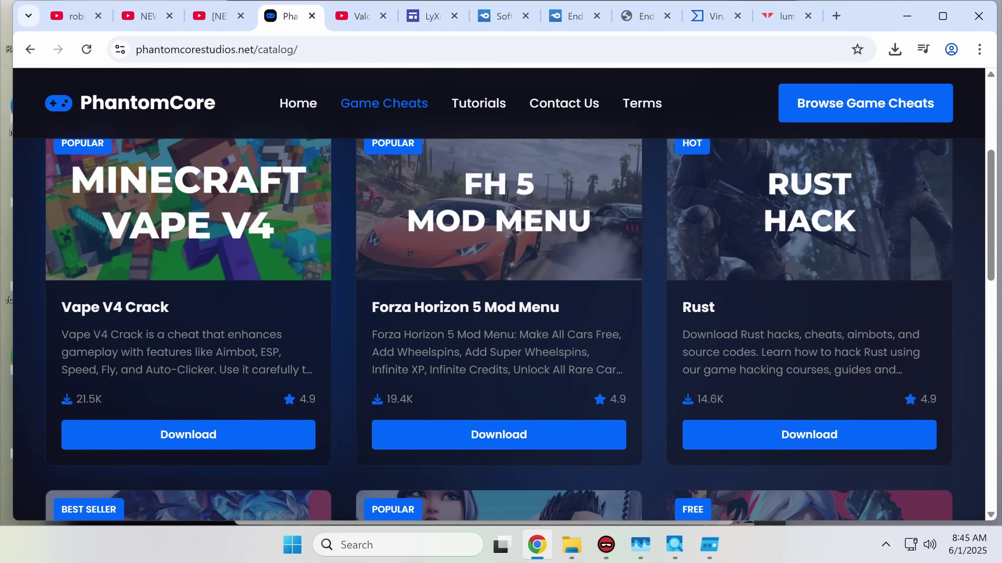
{"action": "scroll", "coordinate": [824, 396], "scroll_direction": "down", "scroll_amount": 5}
{"action": "scroll", "coordinate": [707, 387], "scroll_direction": "down", "scroll_amount": 2}
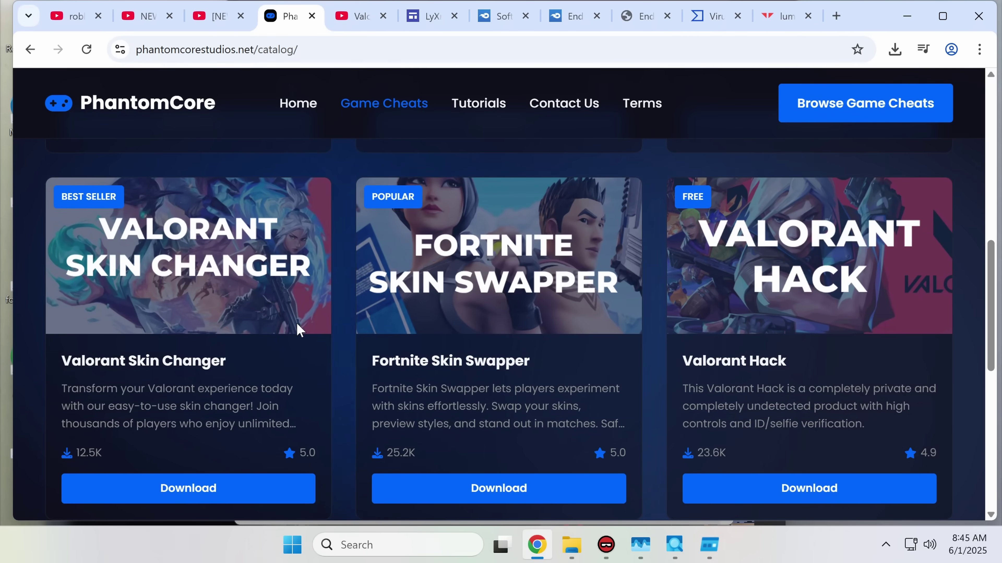
{"action": "scroll", "coordinate": [489, 355], "scroll_direction": "down", "scroll_amount": 4}
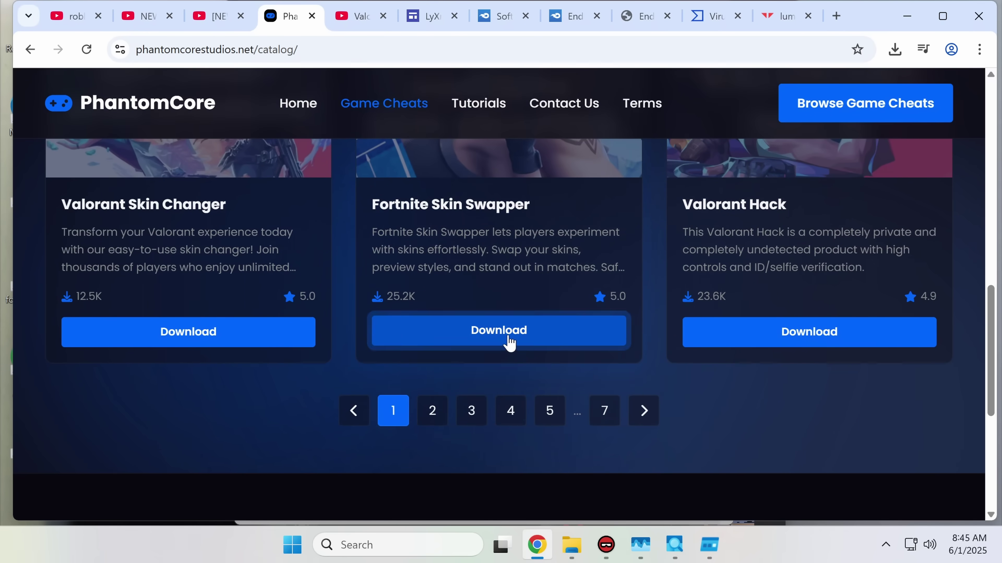
{"action": "scroll", "coordinate": [463, 442], "scroll_direction": "up", "scroll_amount": 10}
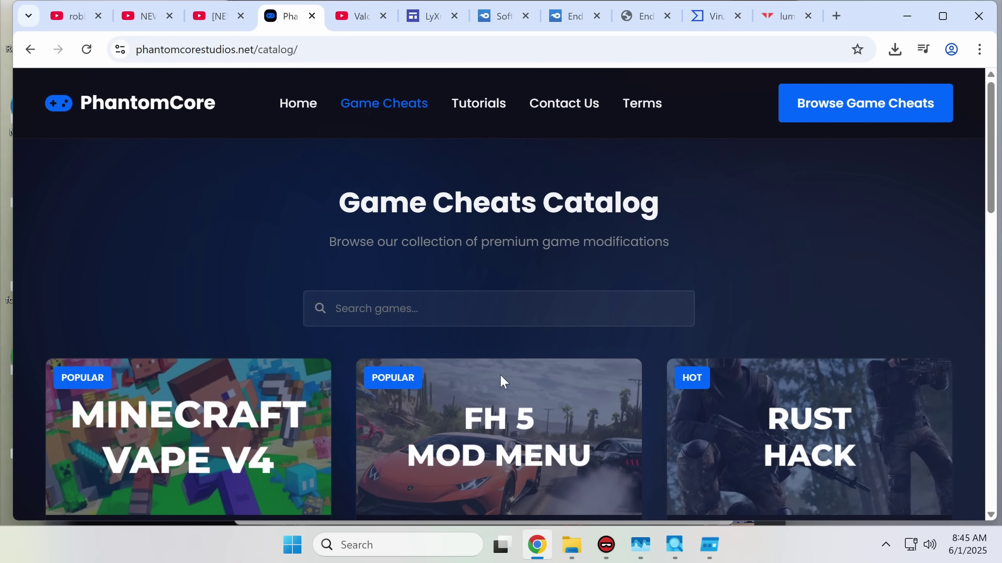
Search the catalog for 'robl' and download the Roblox Executor.
{"action": "left_click", "coordinate": [498, 309]}
{"action": "type", "text": "roblox"}
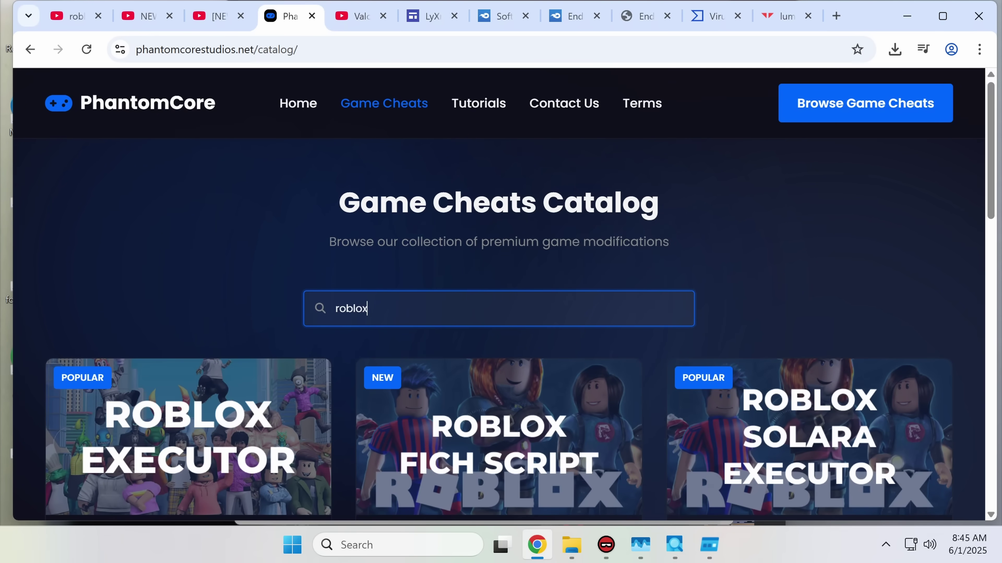
{"action": "scroll", "coordinate": [232, 434], "scroll_direction": "down", "scroll_amount": 5}
{"action": "left_click", "coordinate": [233, 434]}
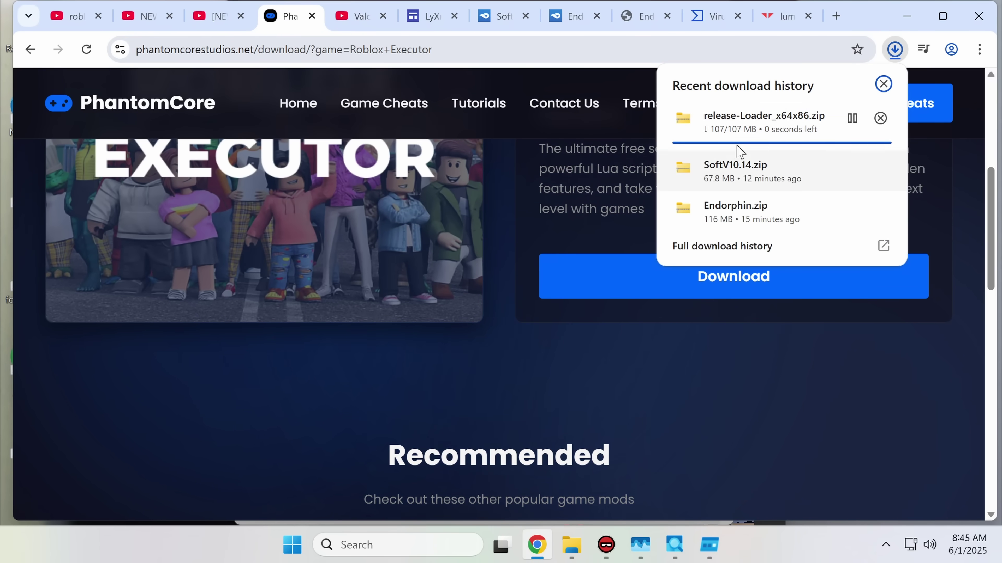
Extract all files from release-Loader_x64x86.zip into its own folder.
{"action": "left_click", "coordinate": [754, 139]}
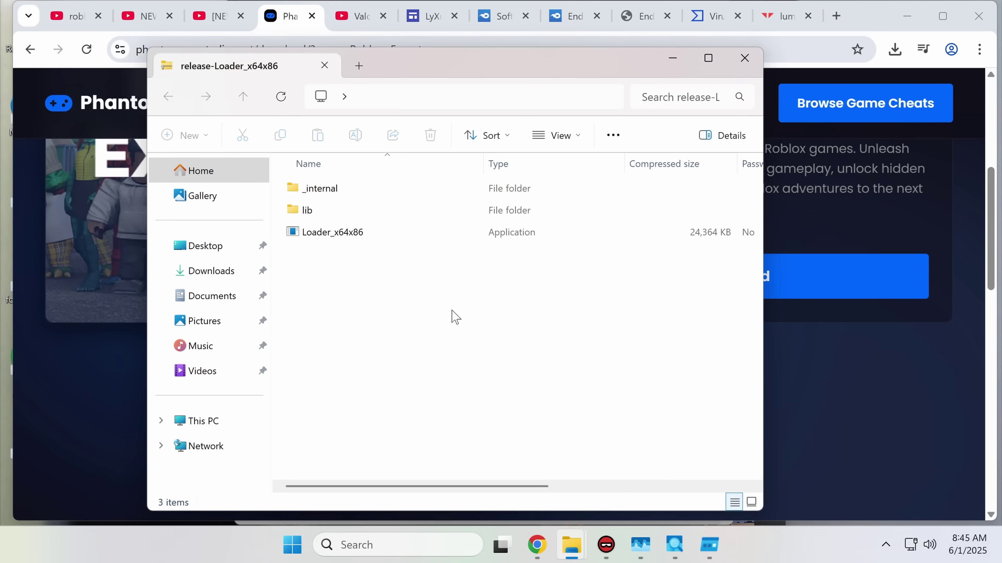
{"action": "right_click", "coordinate": [453, 312]}
{"action": "left_click", "coordinate": [591, 388]}
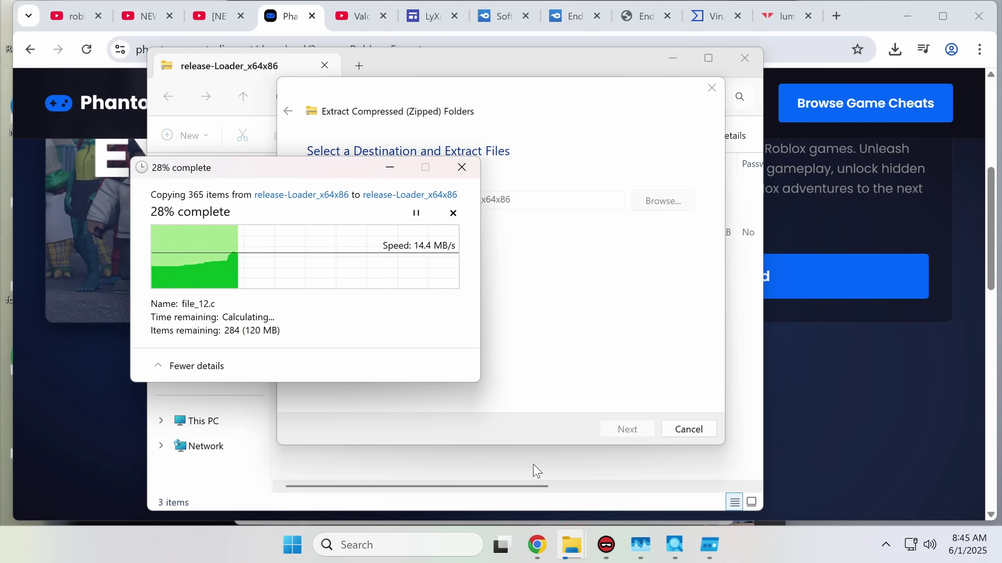
{"action": "scroll", "coordinate": [372, 248], "scroll_direction": "right", "scroll_amount": 5}
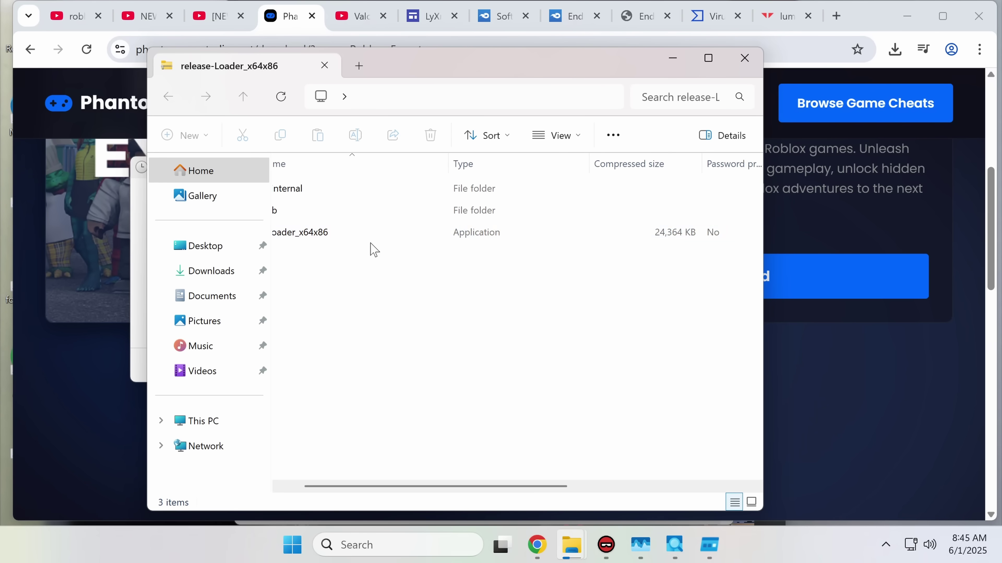
{"action": "scroll", "coordinate": [477, 265], "scroll_direction": "right", "scroll_amount": 2}
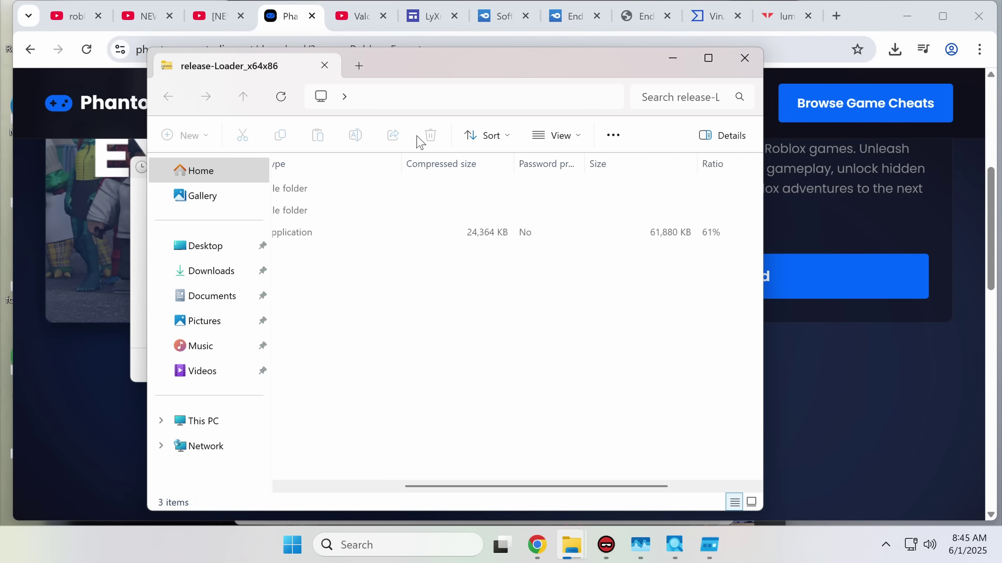
Review the loader's VirusTotal report (1/71, unsigned, UnityHub.exe), then open its lib > configs folder.
{"action": "left_click", "coordinate": [357, 16]}
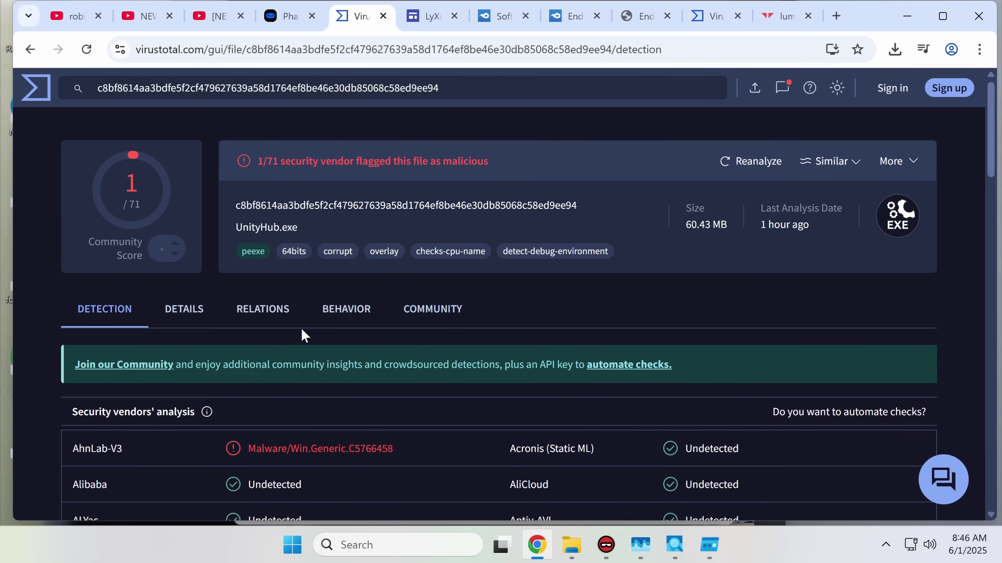
{"action": "key", "text": "alt+Tab"}
{"action": "double_click", "coordinate": [404, 183]}
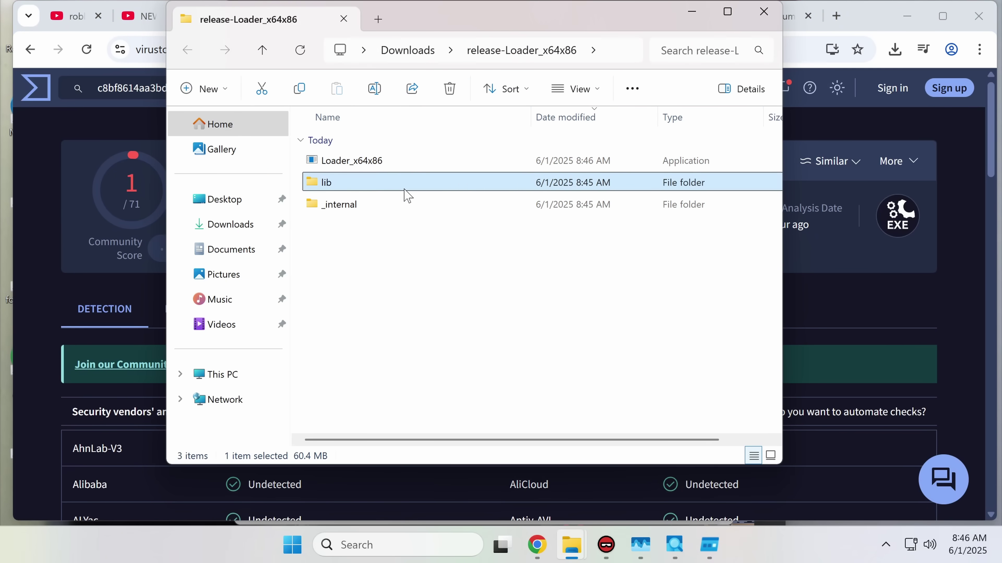
{"action": "double_click", "coordinate": [434, 161]}
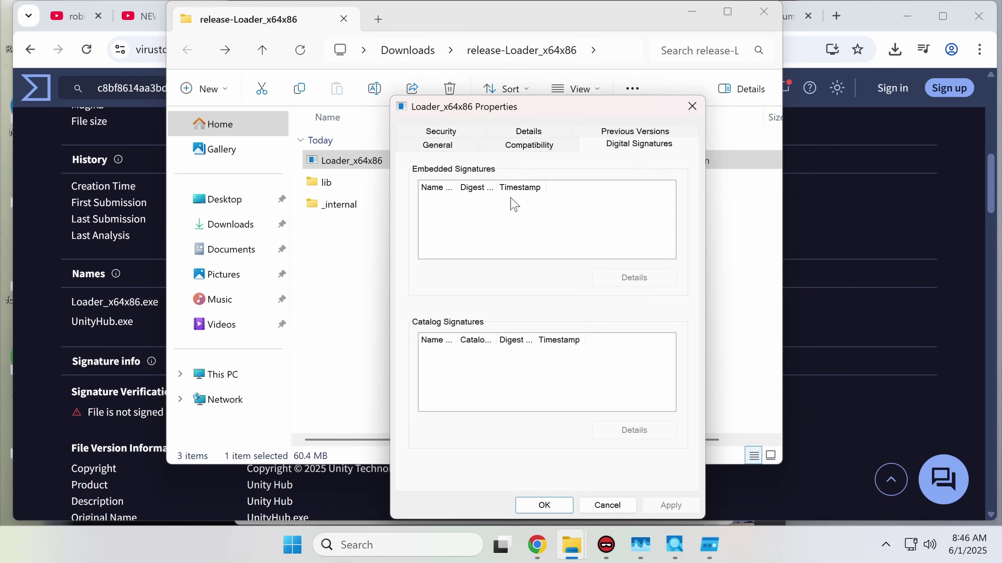
{"action": "key", "text": "Escape"}
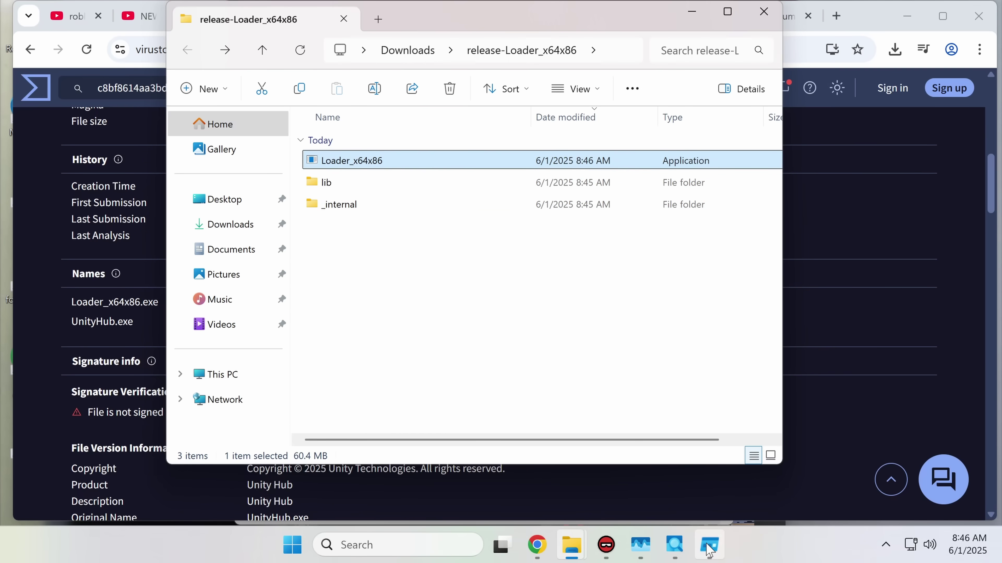
Place Process Explorer beside the loader folder and run Loader_x64x86.
{"action": "left_click", "coordinate": [684, 536]}
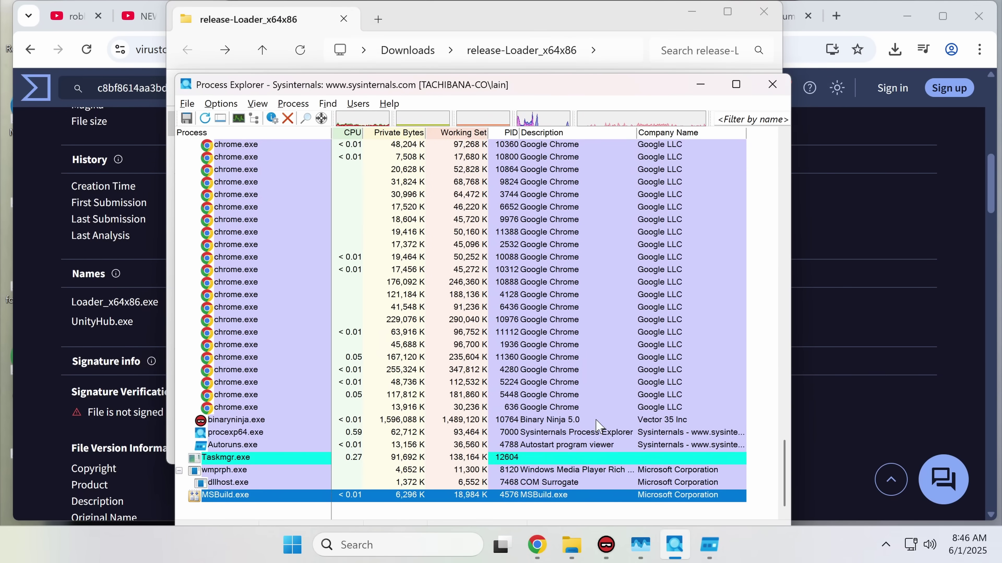
{"action": "left_click_drag", "start_coordinate": [383, 73], "coordinate": [827, 78]}
{"action": "left_click", "coordinate": [369, 163]}
{"action": "double_click", "coordinate": [369, 164]}
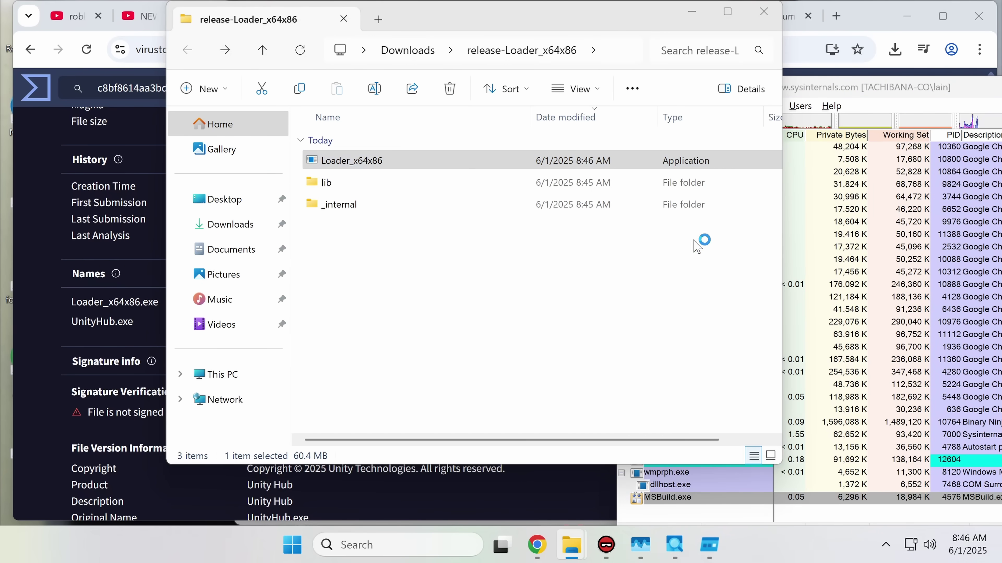
Inspect explorer.exe's child processes for the short-lived Loader_x64x86.exe (PID 6568).
{"action": "left_click", "coordinate": [701, 253]}
{"action": "scroll", "coordinate": [710, 276], "scroll_direction": "up", "scroll_amount": 10}
{"action": "left_click", "coordinate": [742, 314]}
{"action": "scroll", "coordinate": [733, 347], "scroll_direction": "down", "scroll_amount": 6}
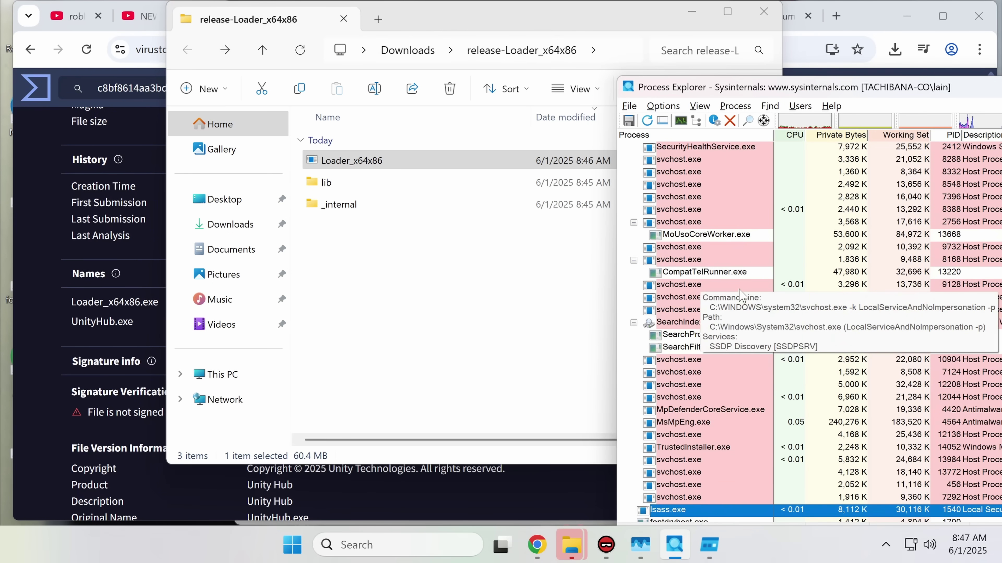
{"action": "left_click", "coordinate": [704, 448]}
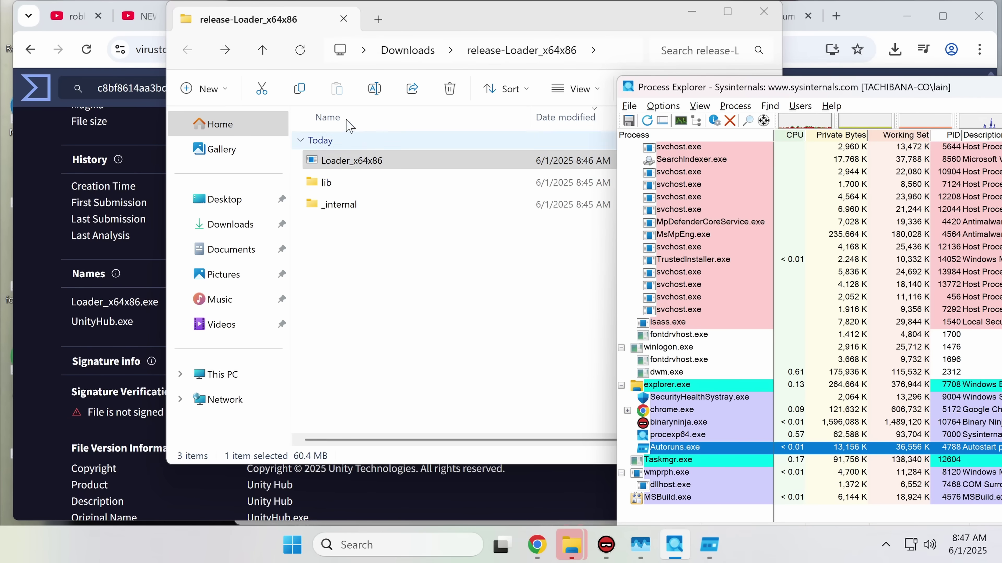
{"action": "right_click", "coordinate": [440, 166]}
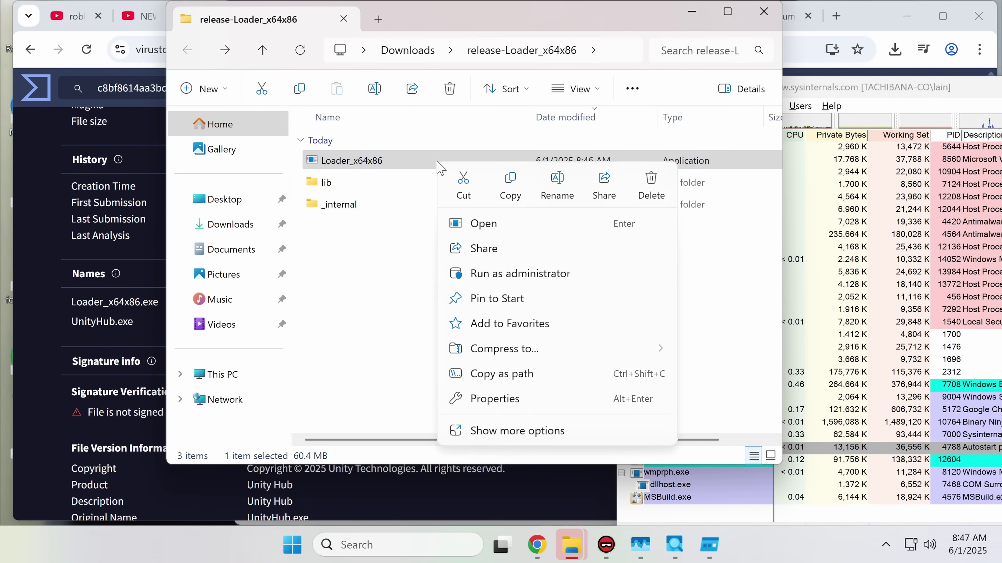
{"action": "left_click", "coordinate": [514, 325]}
{"action": "left_click", "coordinate": [623, 321]}
{"action": "left_click", "coordinate": [688, 556]}
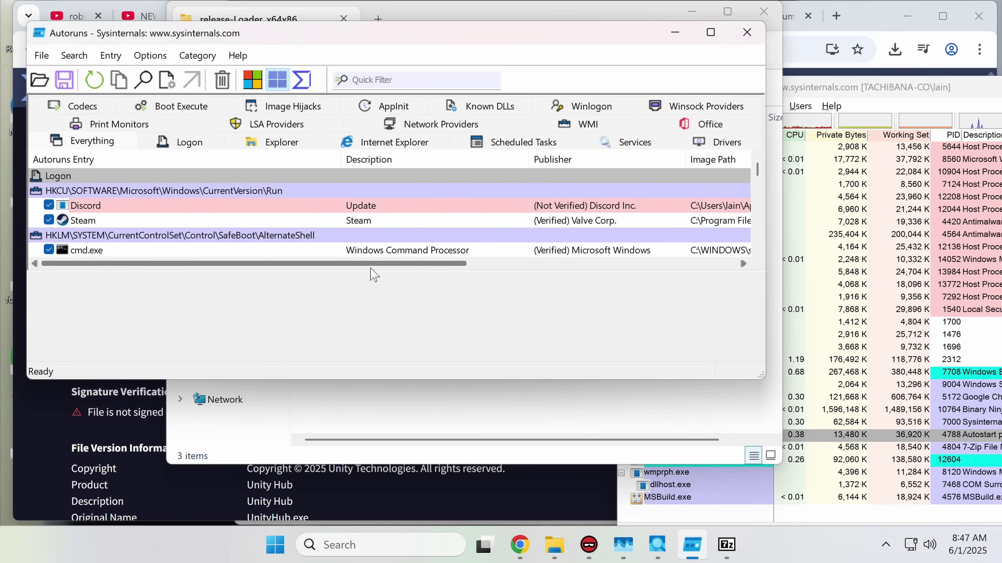
{"action": "scroll", "coordinate": [336, 220], "scroll_direction": "down", "scroll_amount": 2}
{"action": "scroll", "coordinate": [335, 220], "scroll_direction": "up", "scroll_amount": 2}
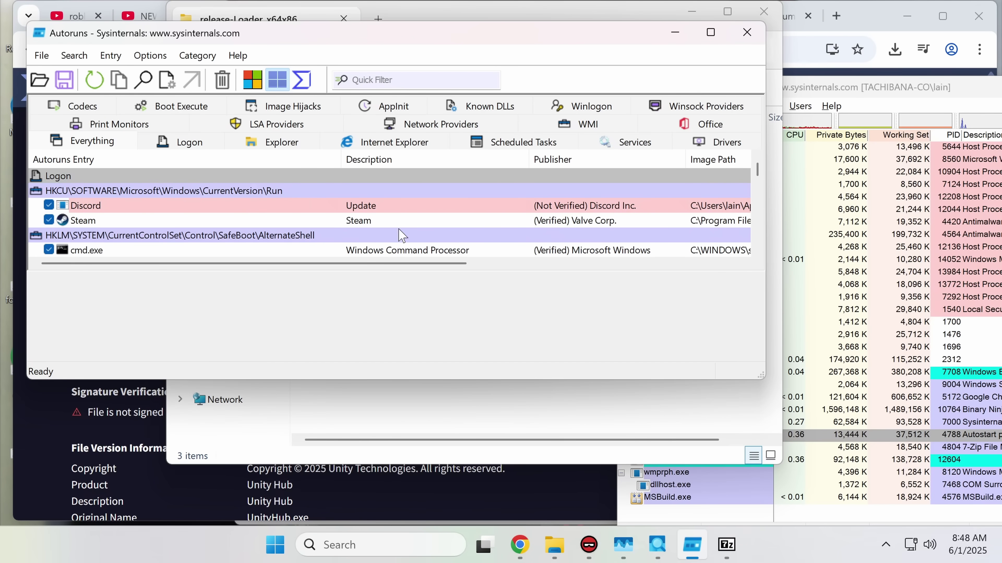
{"action": "scroll", "coordinate": [548, 291], "scroll_direction": "right", "scroll_amount": 5}
{"action": "scroll", "coordinate": [261, 270], "scroll_direction": "left", "scroll_amount": 5}
{"action": "scroll", "coordinate": [314, 218], "scroll_direction": "down", "scroll_amount": 2}
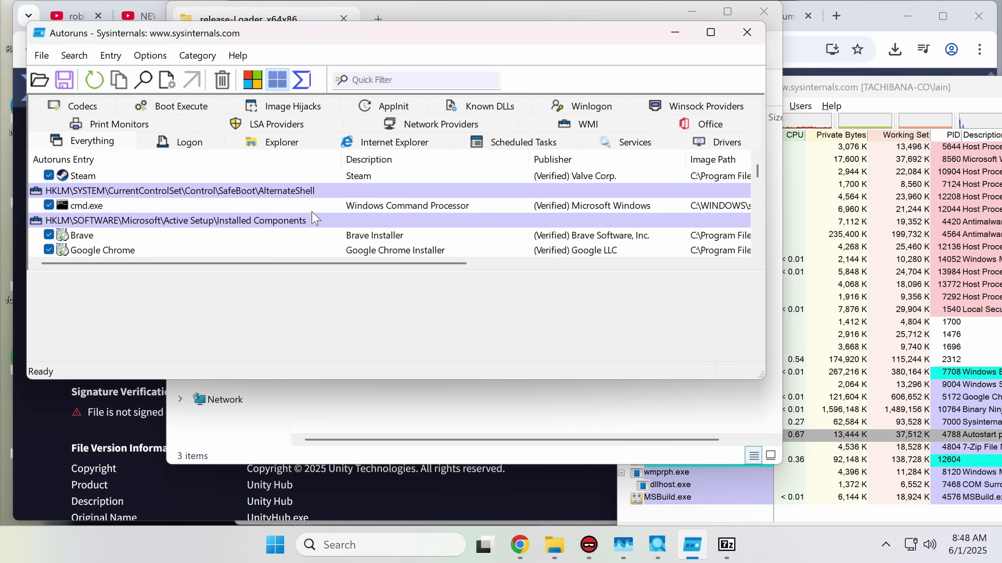
{"action": "scroll", "coordinate": [315, 218], "scroll_direction": "down", "scroll_amount": 4}
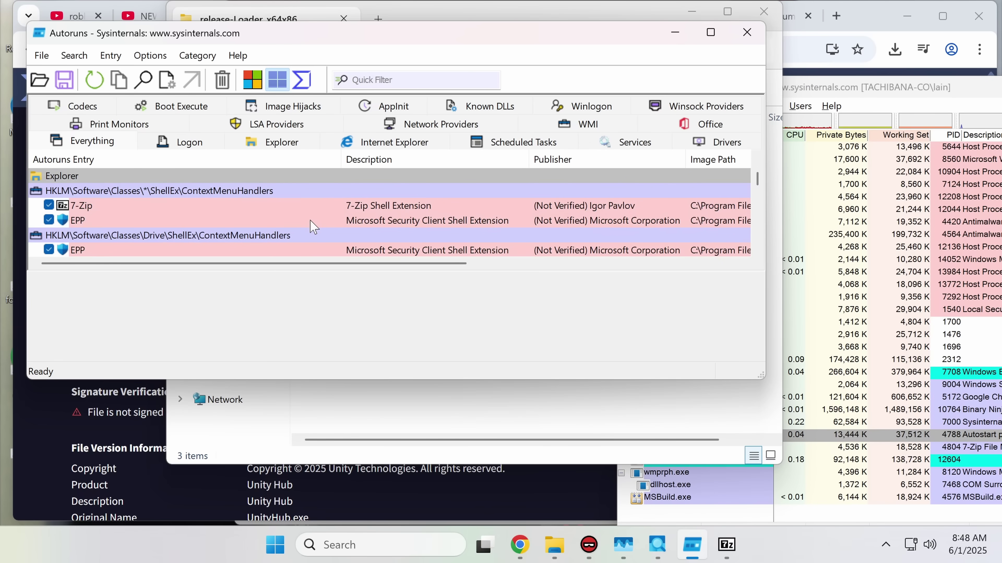
{"action": "scroll", "coordinate": [278, 251], "scroll_direction": "down", "scroll_amount": 8}
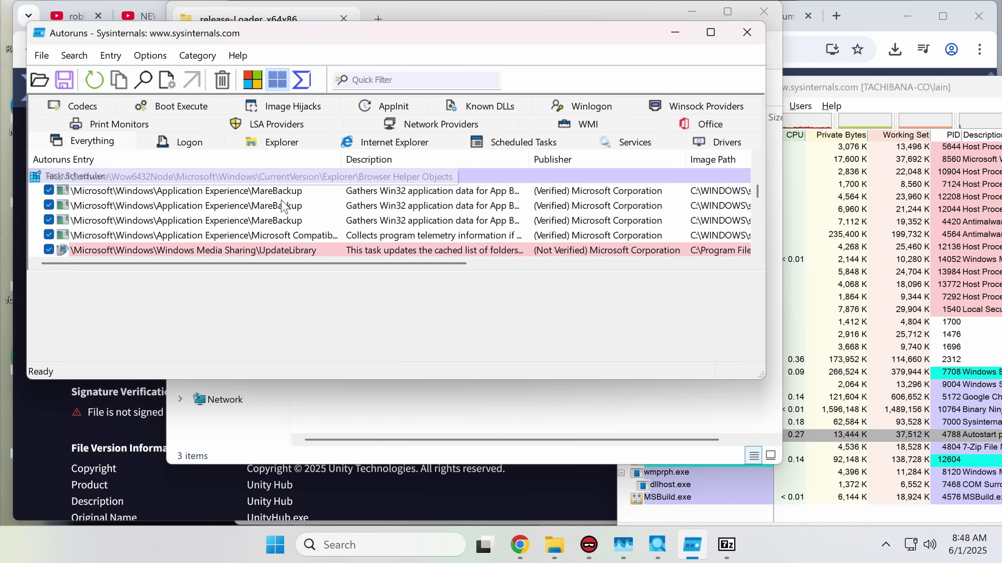
{"action": "scroll", "coordinate": [321, 215], "scroll_direction": "down", "scroll_amount": 1}
{"action": "left_click", "coordinate": [746, 32]}
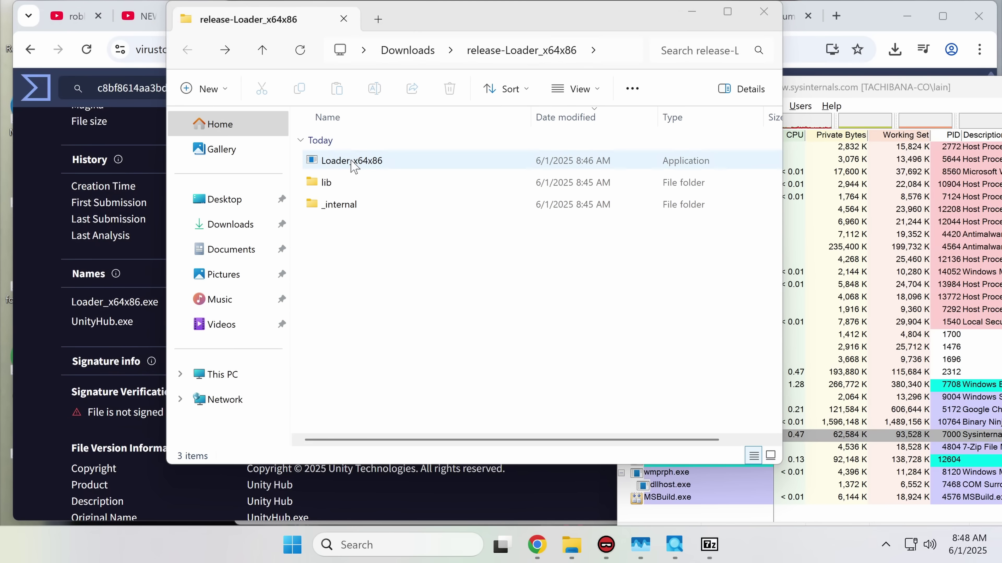
Paste a copy of Loader_x64x86 into the Documents folder.
{"action": "left_click", "coordinate": [389, 162]}
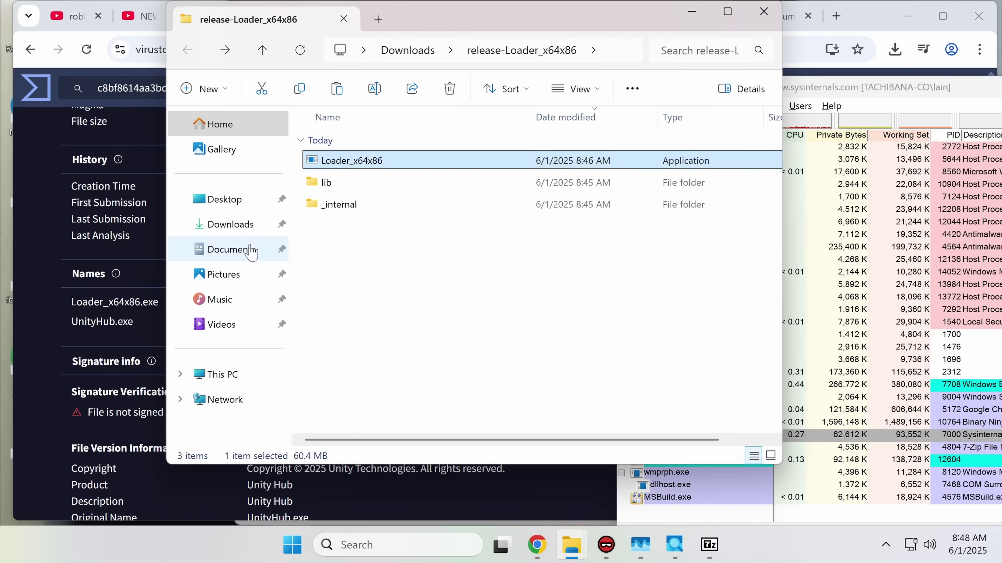
{"action": "left_click", "coordinate": [243, 255]}
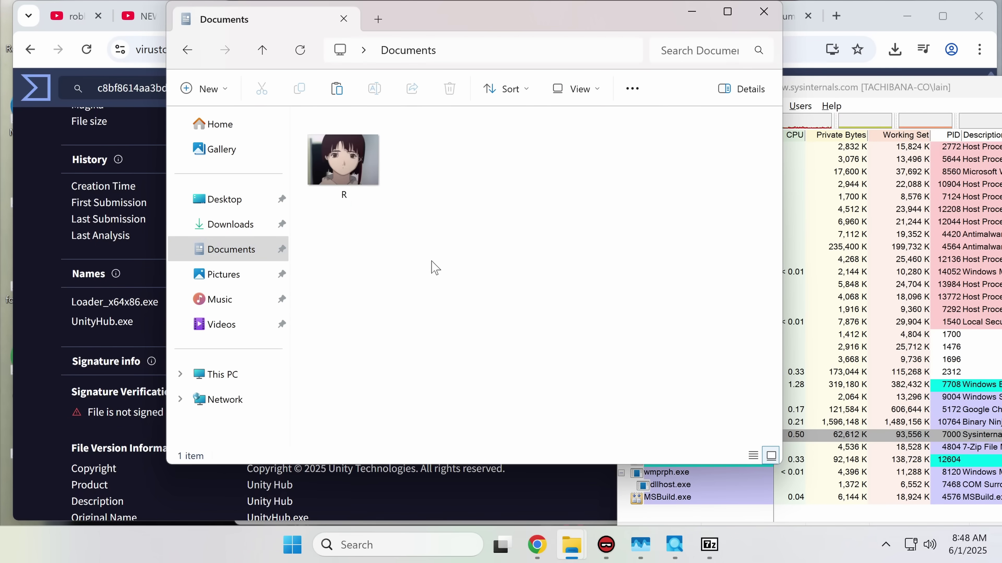
{"action": "key", "text": "ctrl+v"}
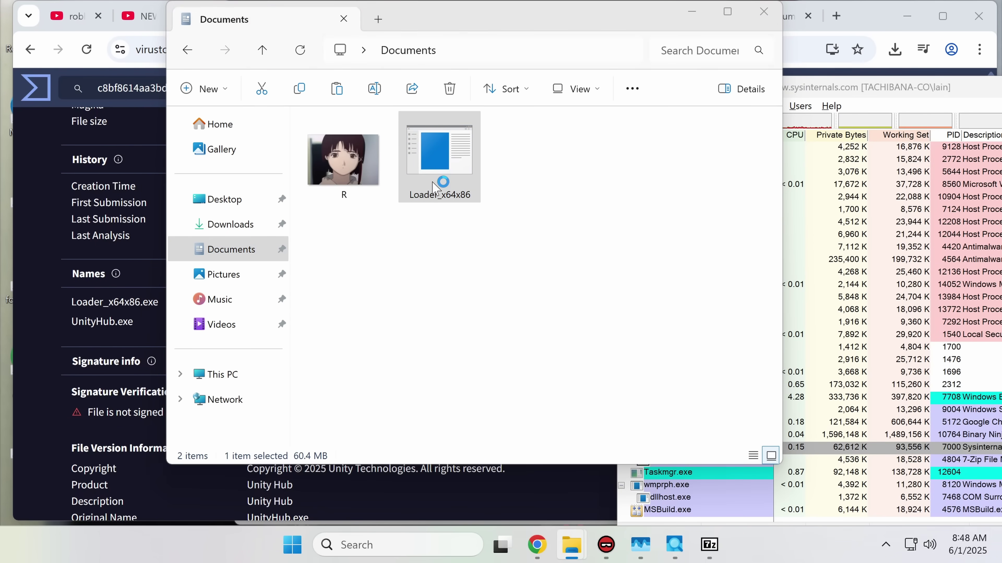
Select the running Loader_x64x86.exe (PID 8116) under explorer.exe in Process Explorer.
{"action": "left_click", "coordinate": [903, 432]}
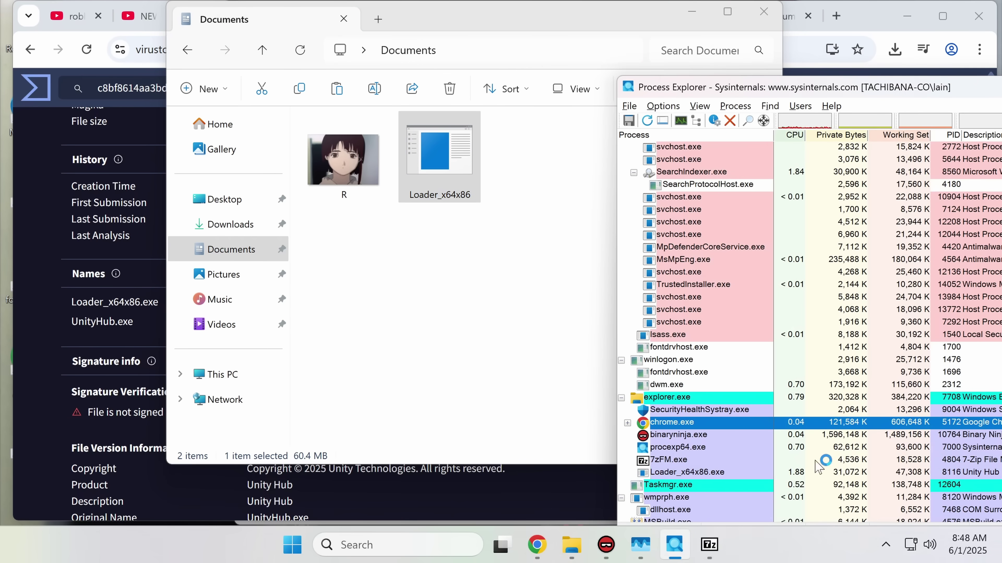
{"action": "left_click", "coordinate": [719, 473]}
{"action": "mouse_move", "coordinate": [704, 477]}
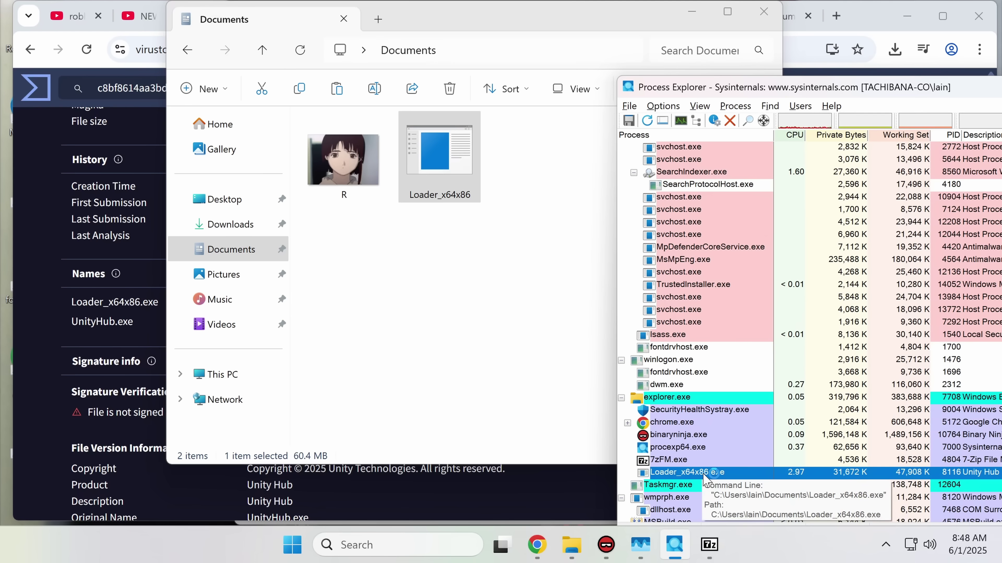
{"action": "left_click", "coordinate": [607, 542]}
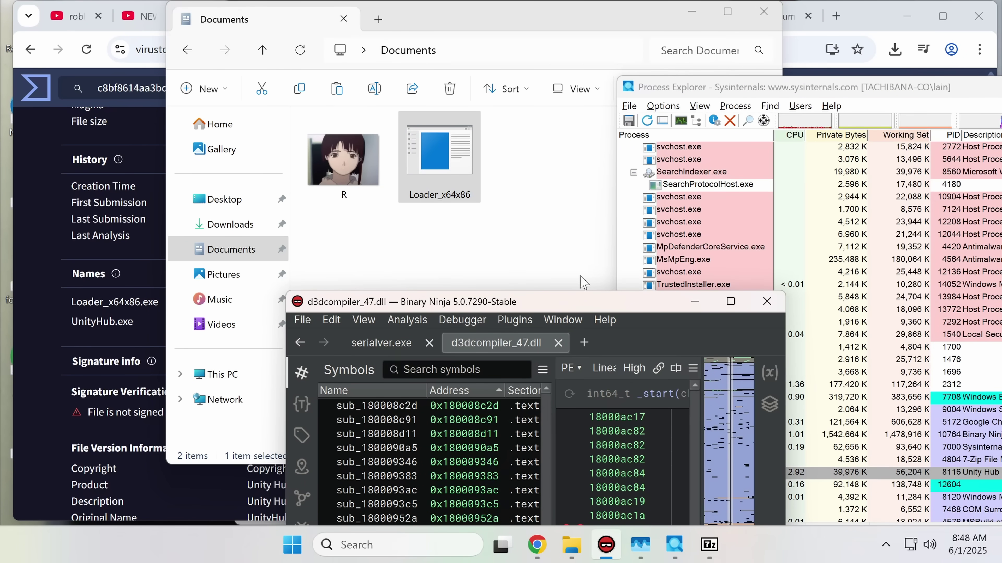
Maximize Binary Ninja, switch from Linear to Triage, and review Imports and Sections.
{"action": "left_click", "coordinate": [612, 233]}
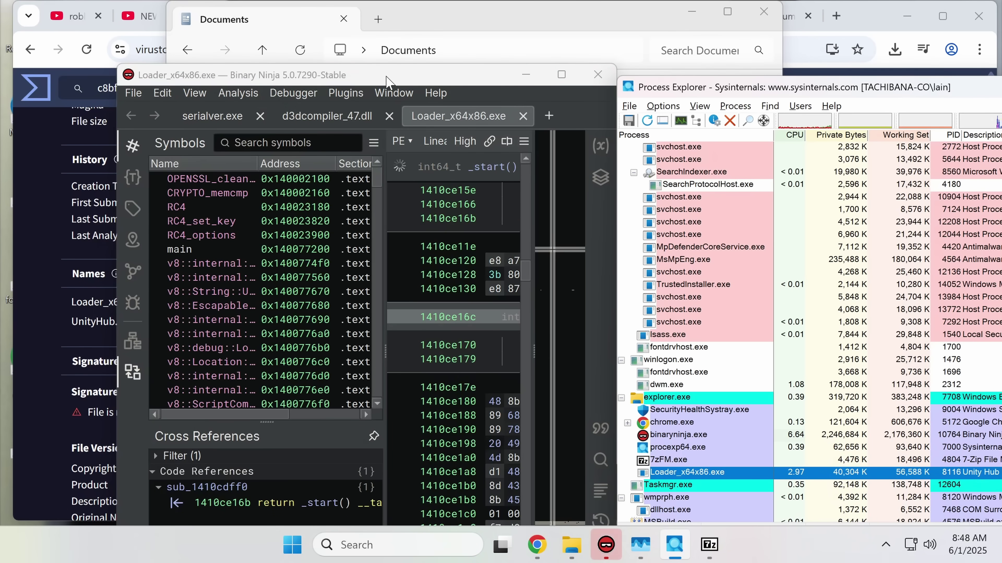
{"action": "double_click", "coordinate": [386, 77]}
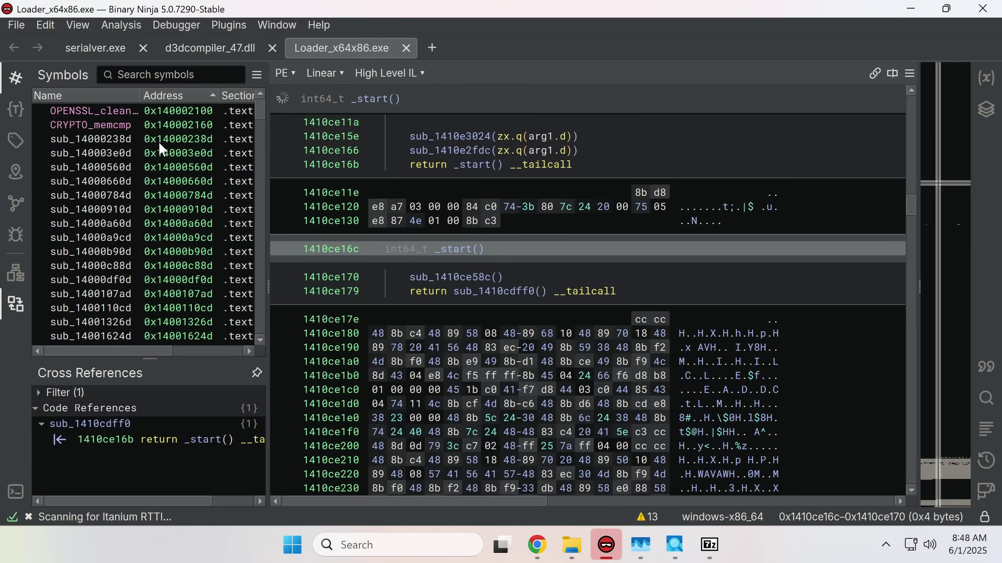
{"action": "left_click", "coordinate": [324, 73]}
{"action": "left_click", "coordinate": [347, 166]}
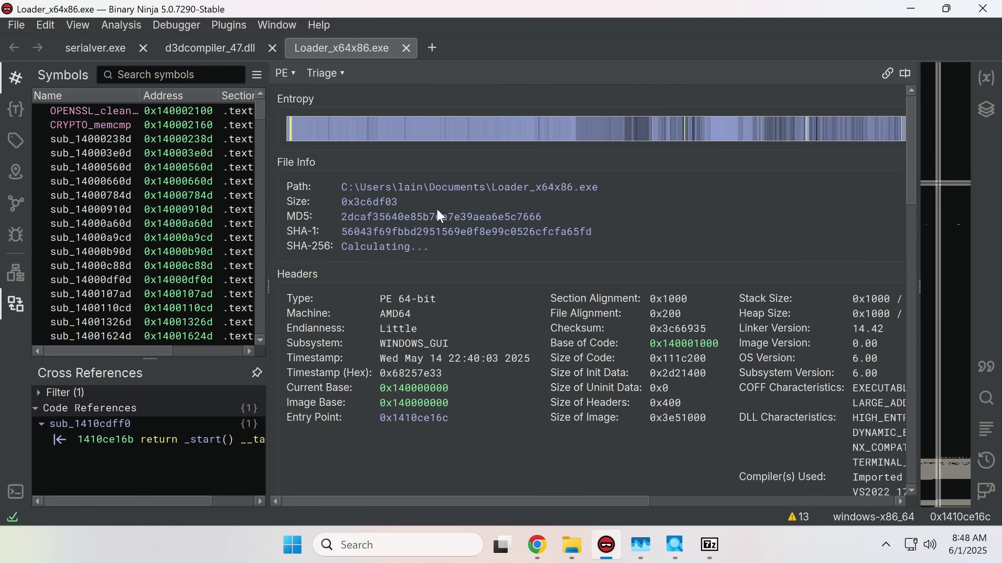
{"action": "scroll", "coordinate": [486, 307], "scroll_direction": "down", "scroll_amount": 10}
{"action": "scroll", "coordinate": [482, 300], "scroll_direction": "down", "scroll_amount": 15}
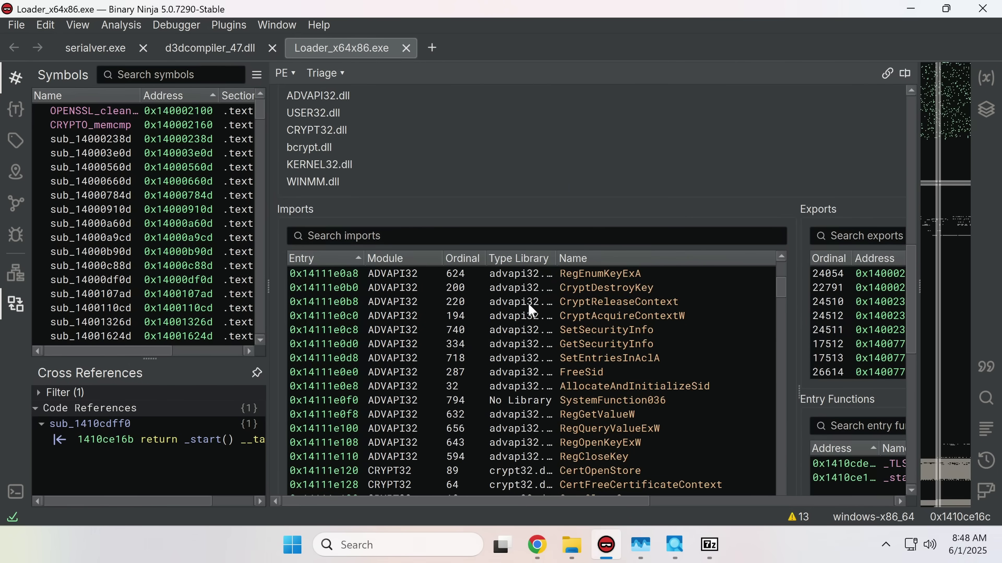
{"action": "scroll", "coordinate": [805, 365], "scroll_direction": "down", "scroll_amount": 3}
{"action": "scroll", "coordinate": [806, 371], "scroll_direction": "down", "scroll_amount": 3}
{"action": "scroll", "coordinate": [761, 358], "scroll_direction": "up", "scroll_amount": 15}
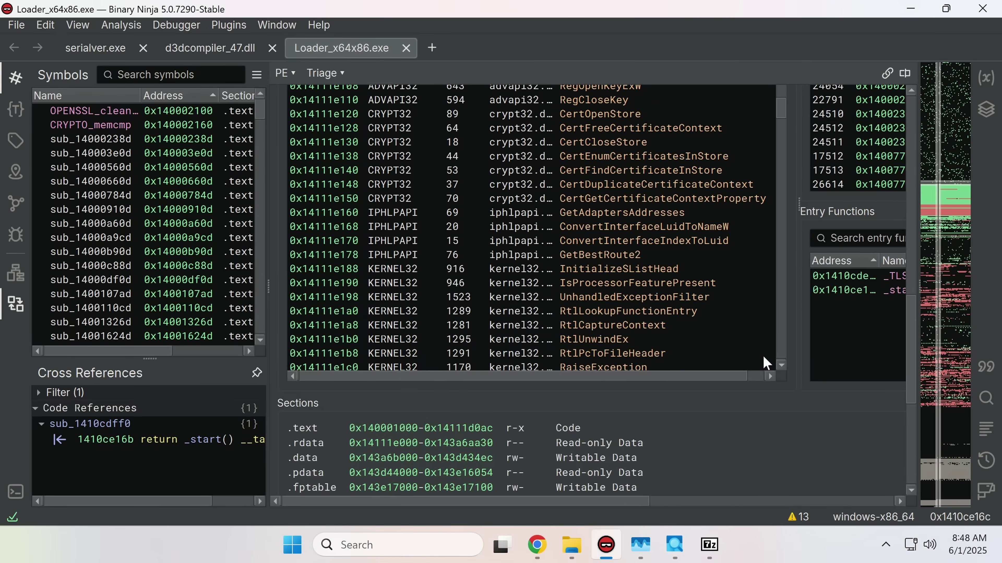
{"action": "scroll", "coordinate": [742, 335], "scroll_direction": "down", "scroll_amount": 5}
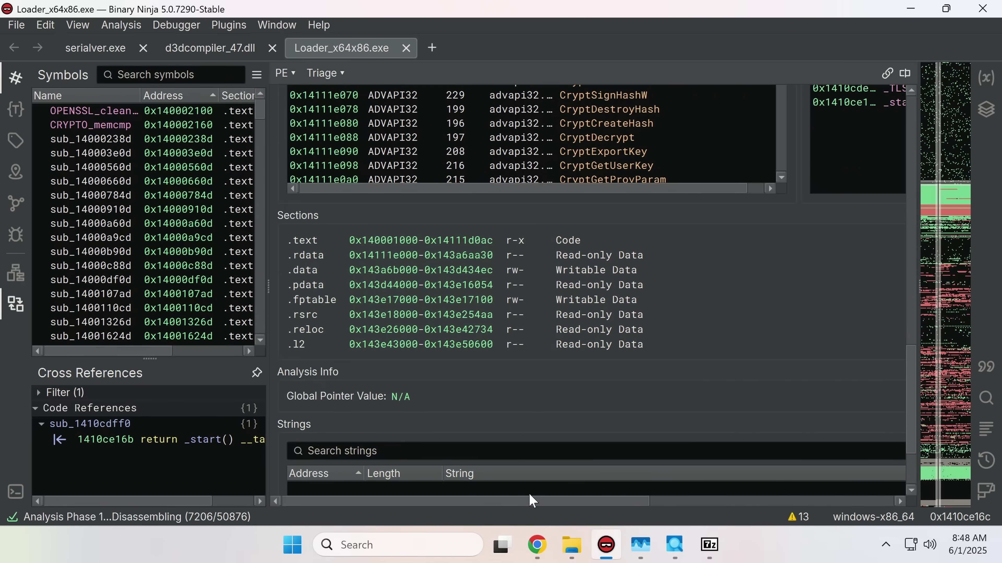
Filter the Symbols list by 'start' and open the _start function.
{"action": "left_click", "coordinate": [169, 74]}
{"action": "type", "text": "start"}
{"action": "scroll", "coordinate": [131, 178], "scroll_direction": "down", "scroll_amount": 5}
{"action": "scroll", "coordinate": [133, 182], "scroll_direction": "down", "scroll_amount": 10}
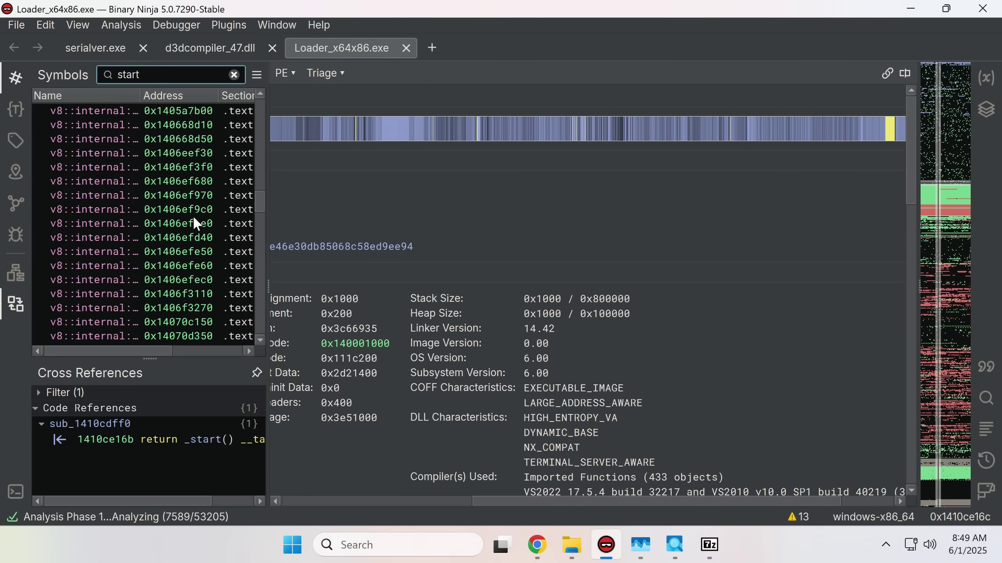
{"action": "left_click", "coordinate": [134, 280]}
{"action": "type", "text": "st"}
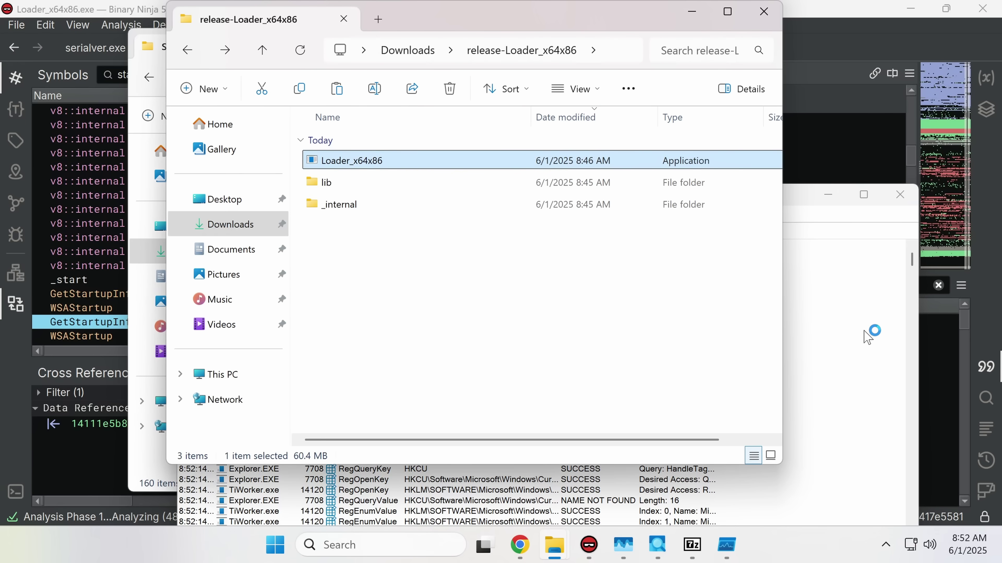
Filter Process Monitor on Parent PID 5432 and drop the Loader_x64x86.exe process-name rule.
{"action": "left_click", "coordinate": [868, 336]}
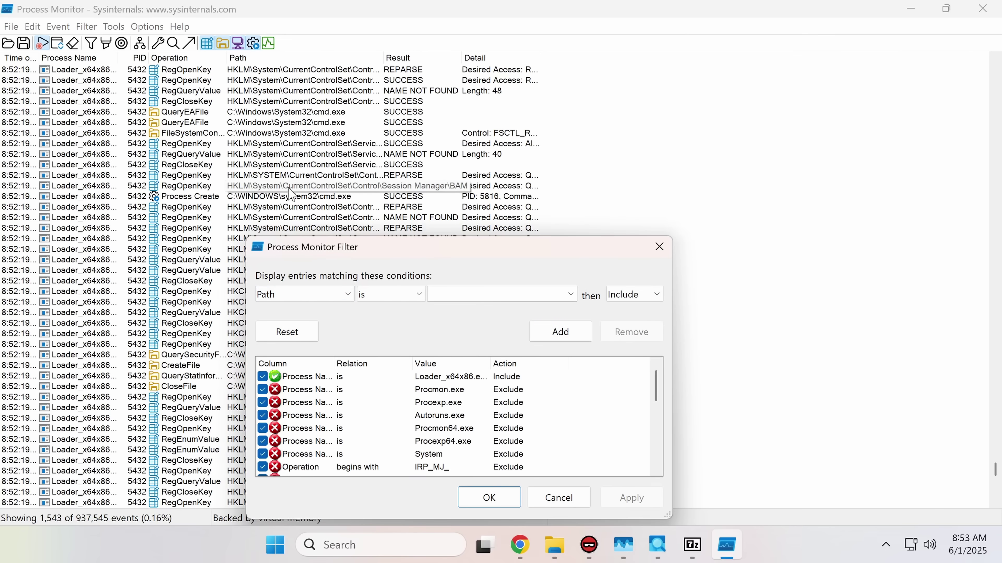
{"action": "left_click", "coordinate": [304, 294]}
{"action": "left_click", "coordinate": [305, 183]}
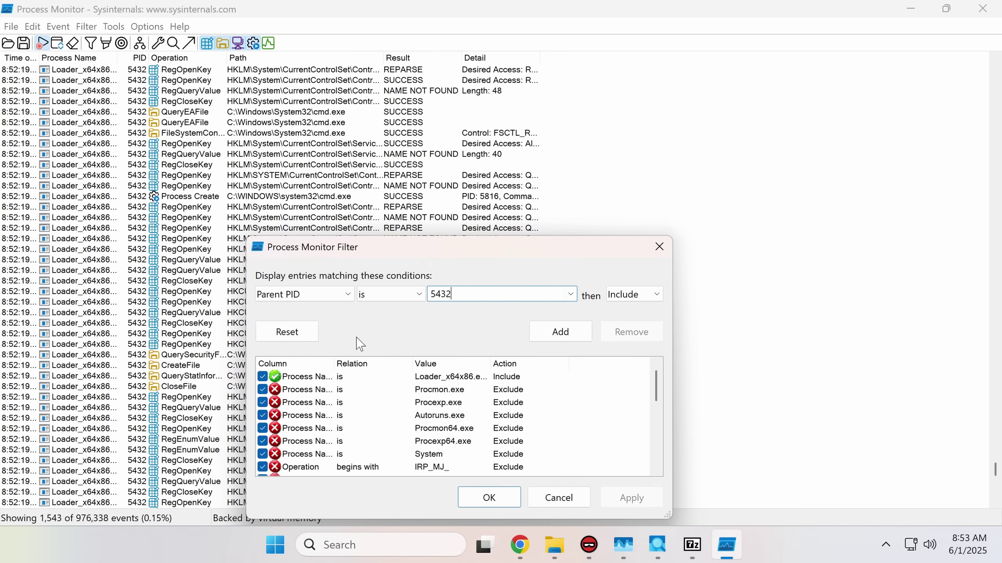
{"action": "left_click", "coordinate": [313, 377]}
{"action": "left_click", "coordinate": [635, 332]}
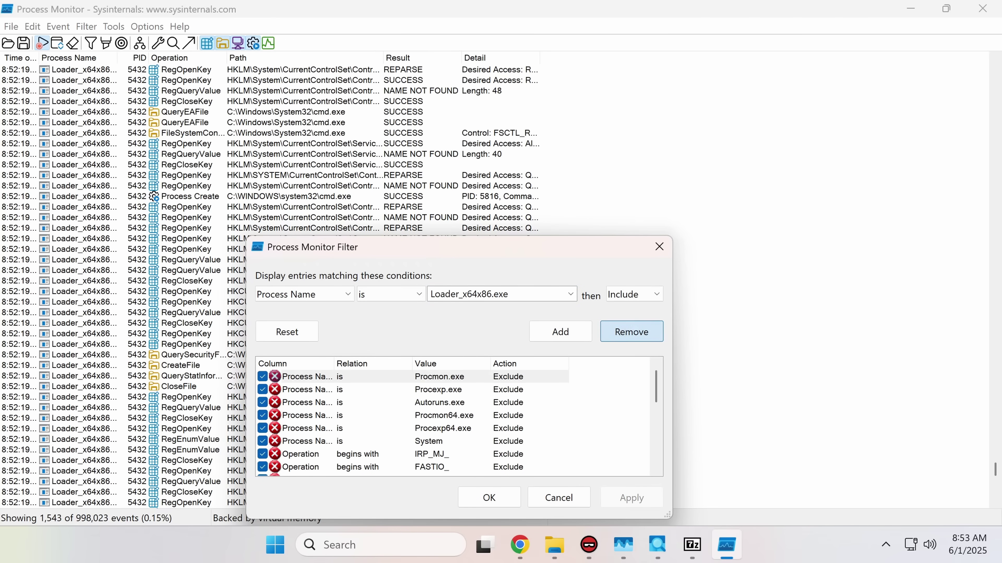
{"action": "left_click", "coordinate": [501, 294]}
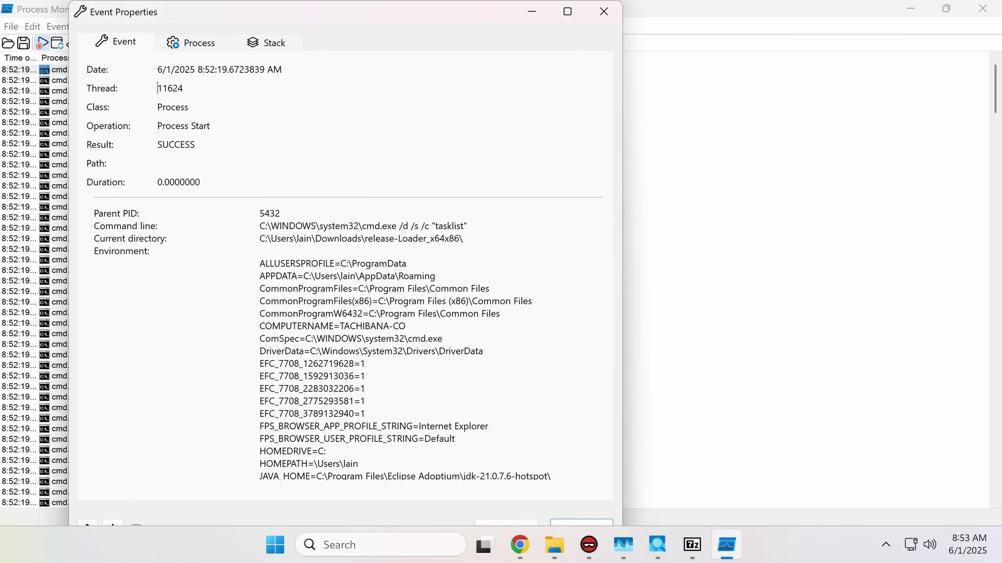
Close the cmd.exe event details and scroll through its 372 filtered events.
{"action": "key", "text": "Escape"}
{"action": "scroll", "coordinate": [294, 229], "scroll_direction": "down", "scroll_amount": 15}
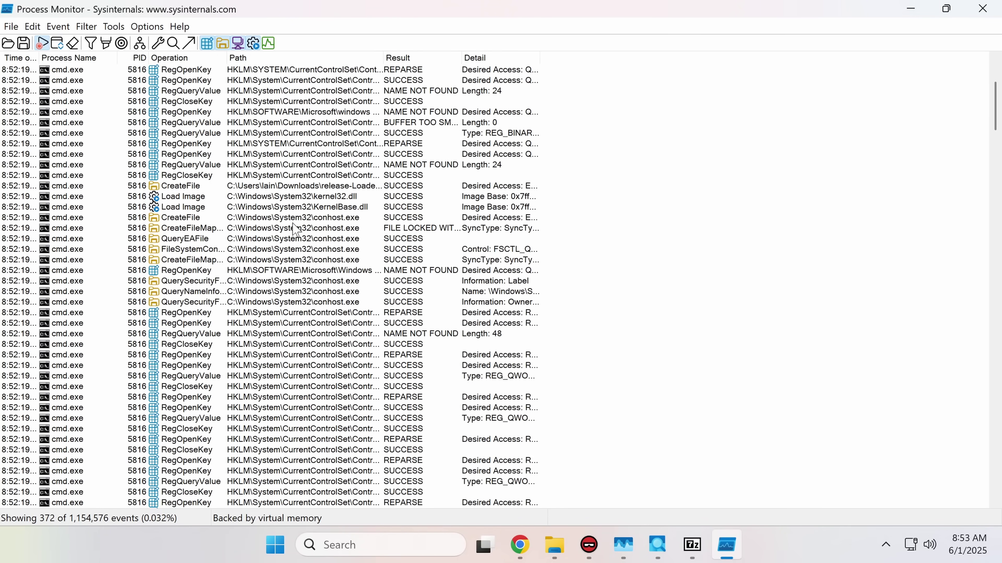
{"action": "scroll", "coordinate": [293, 228], "scroll_direction": "down", "scroll_amount": 17}
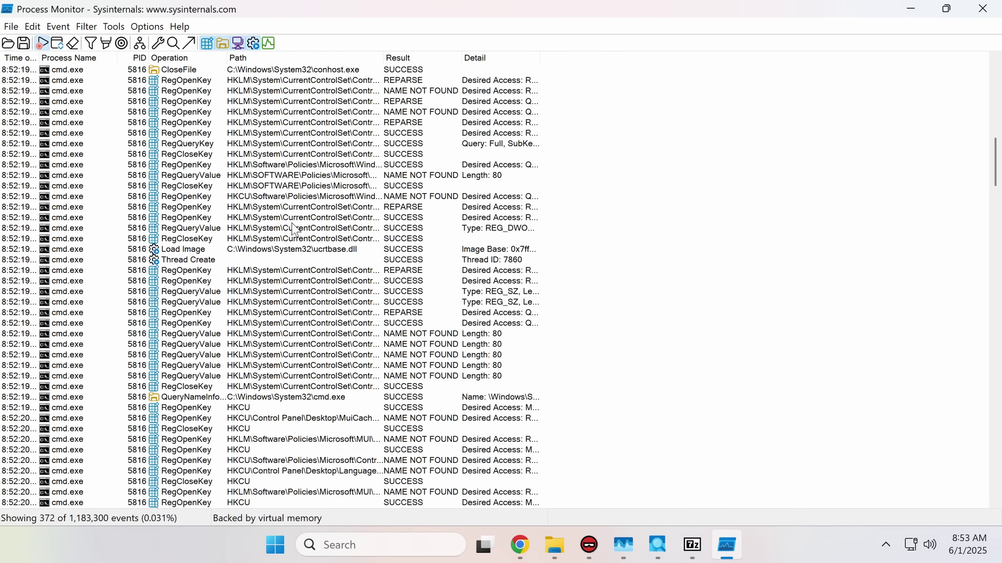
{"action": "scroll", "coordinate": [275, 241], "scroll_direction": "down", "scroll_amount": 11}
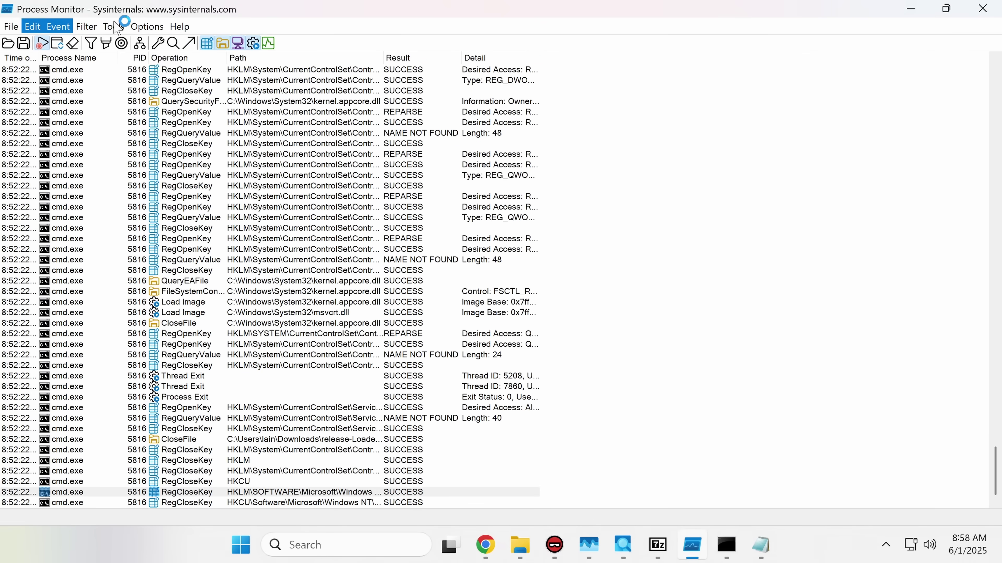
Remove the Parent PID 5432 rule from the Process Monitor filter.
{"action": "left_click", "coordinate": [89, 26]}
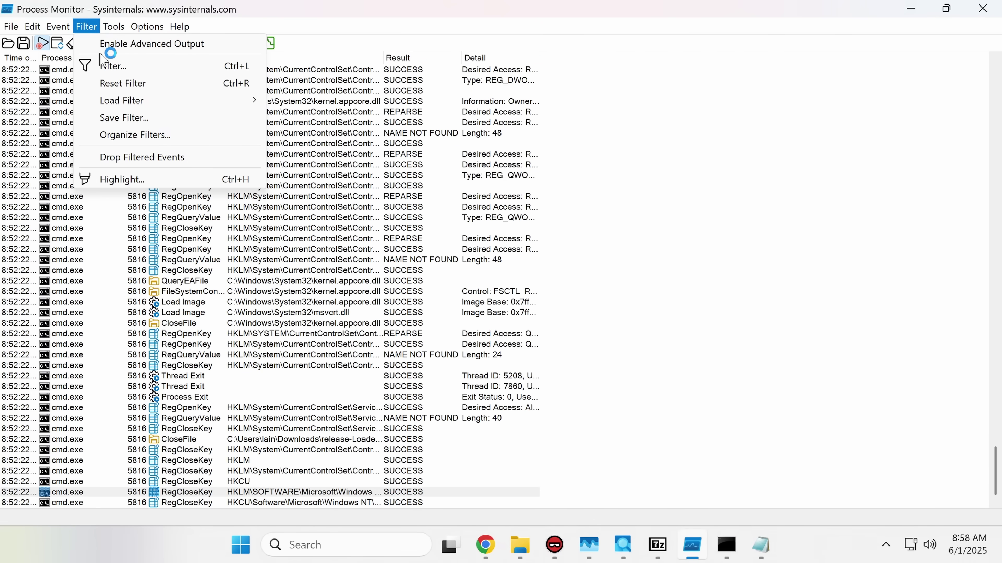
{"action": "left_click", "coordinate": [104, 63]}
{"action": "left_click", "coordinate": [332, 379]}
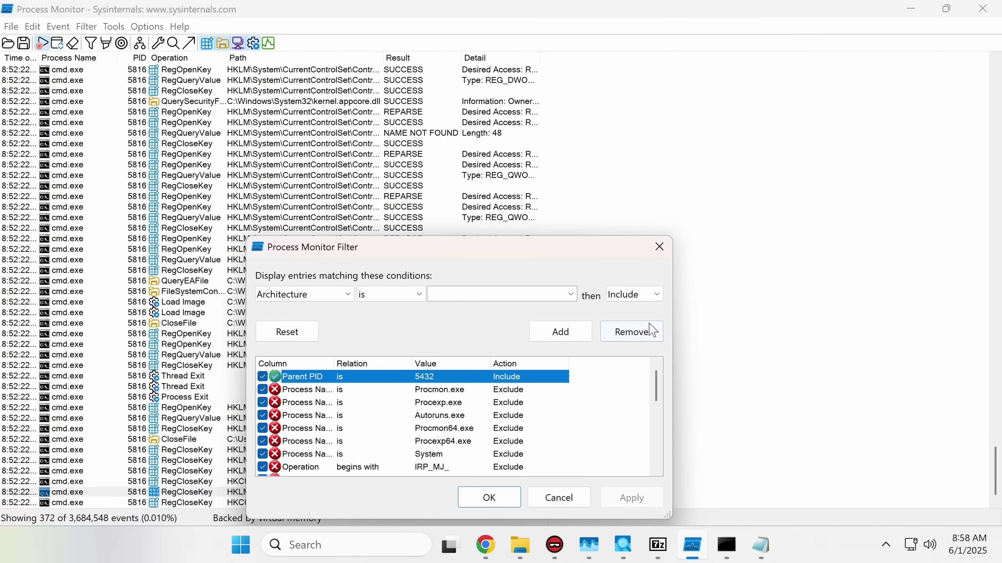
{"action": "left_click", "coordinate": [651, 331]}
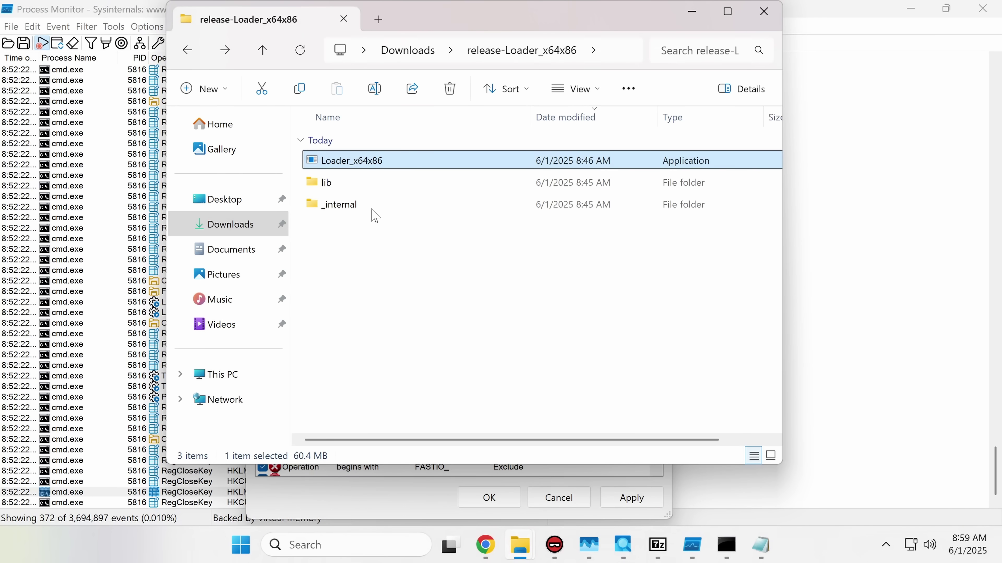
Rerun the renamed loader and inspect the cmd.exe child's PowerShell Win32_PortConnector command line.
{"action": "right_click", "coordinate": [361, 160]}
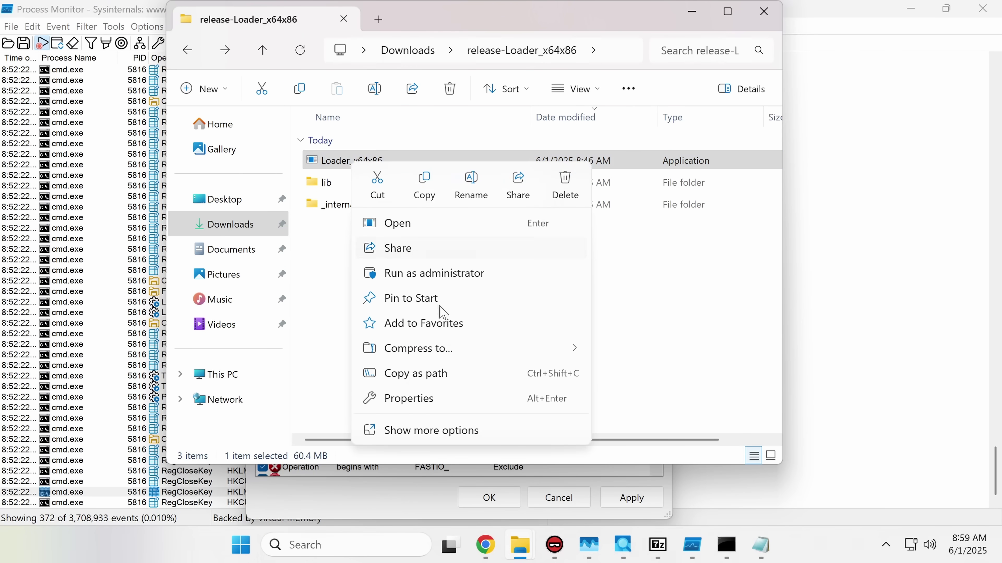
{"action": "left_click", "coordinate": [474, 203]}
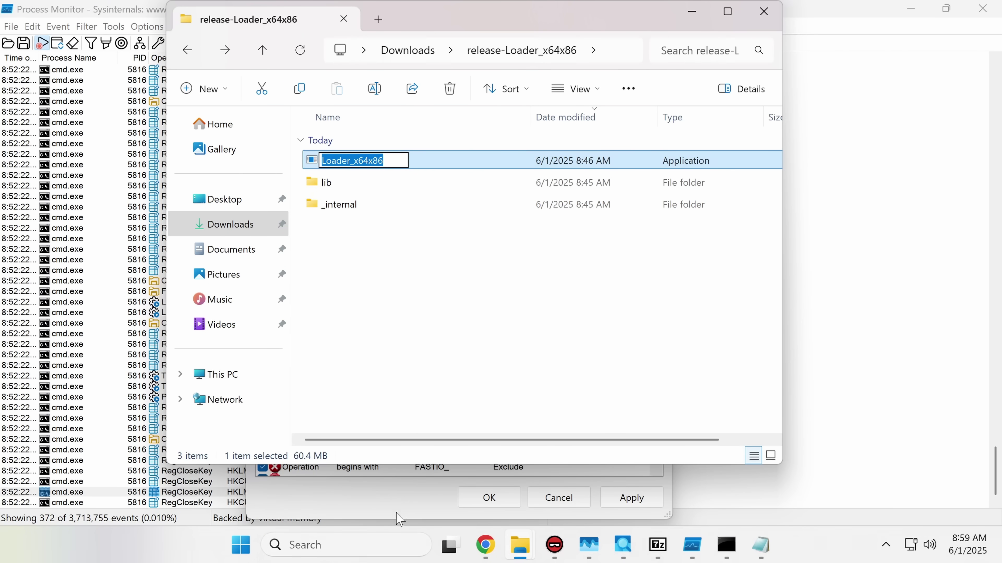
{"action": "left_click", "coordinate": [410, 493]}
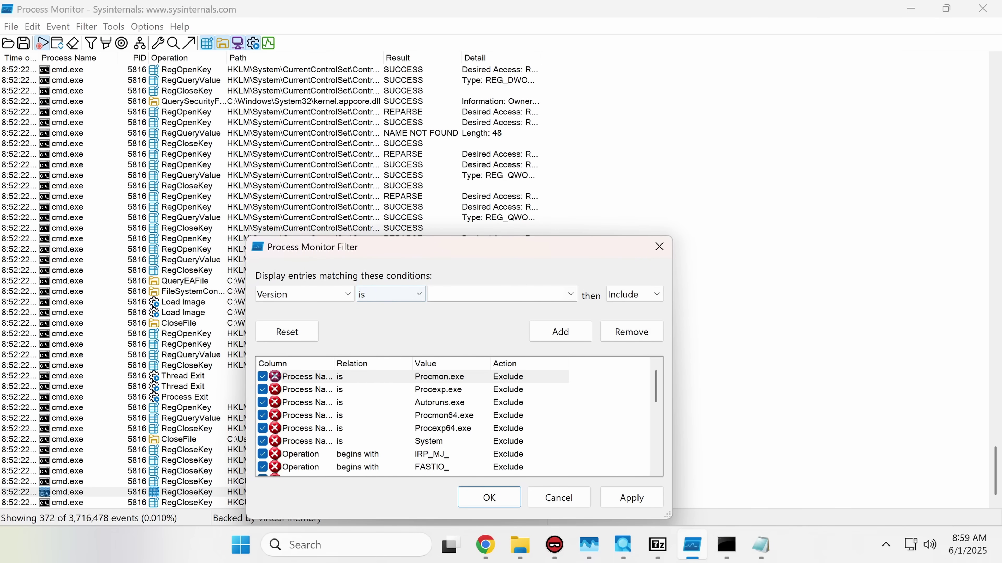
{"action": "left_click", "coordinate": [304, 294]}
{"action": "left_click_drag", "start_coordinate": [563, 225], "coordinate": [197, 224]}
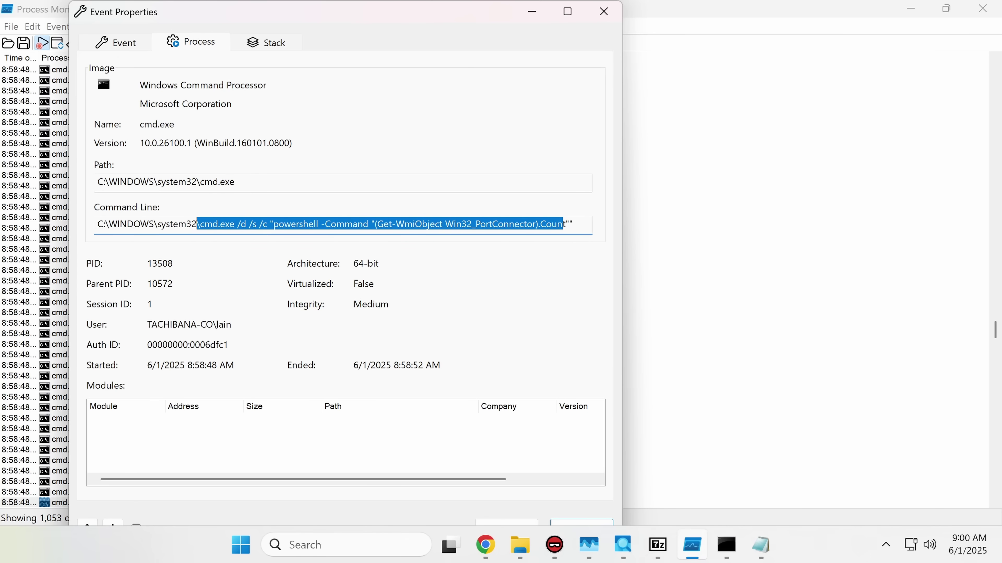
{"action": "left_click_drag", "start_coordinate": [97, 224], "coordinate": [279, 224]}
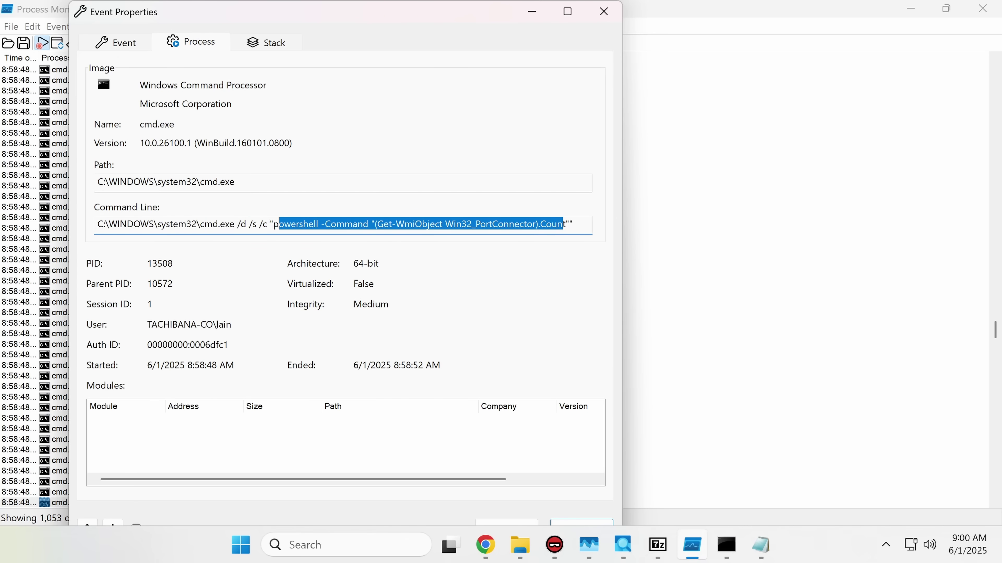
{"action": "key", "text": "Escape"}
{"action": "scroll", "coordinate": [289, 389], "scroll_direction": "down", "scroll_amount": 15}
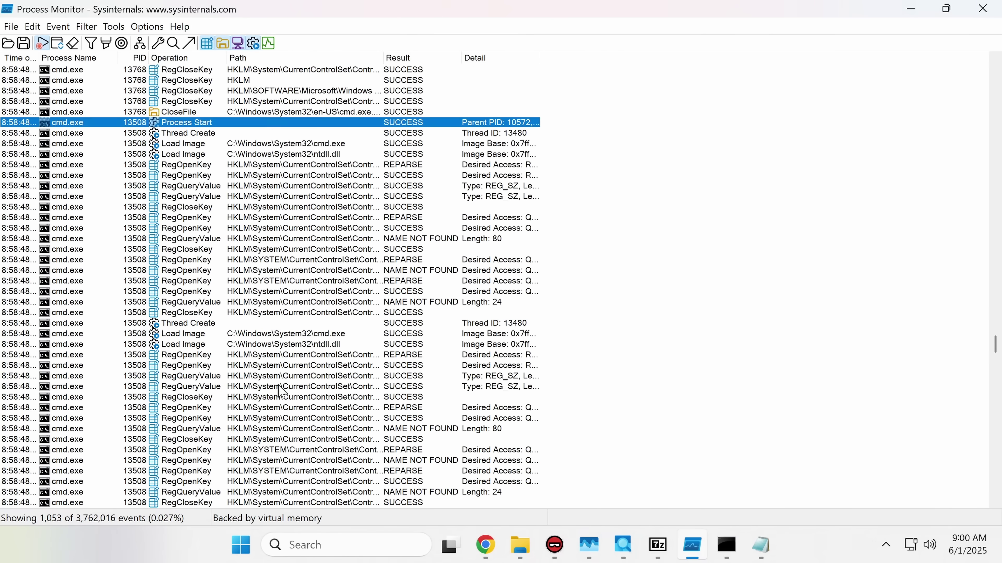
{"action": "scroll", "coordinate": [290, 389], "scroll_direction": "down", "scroll_amount": 3}
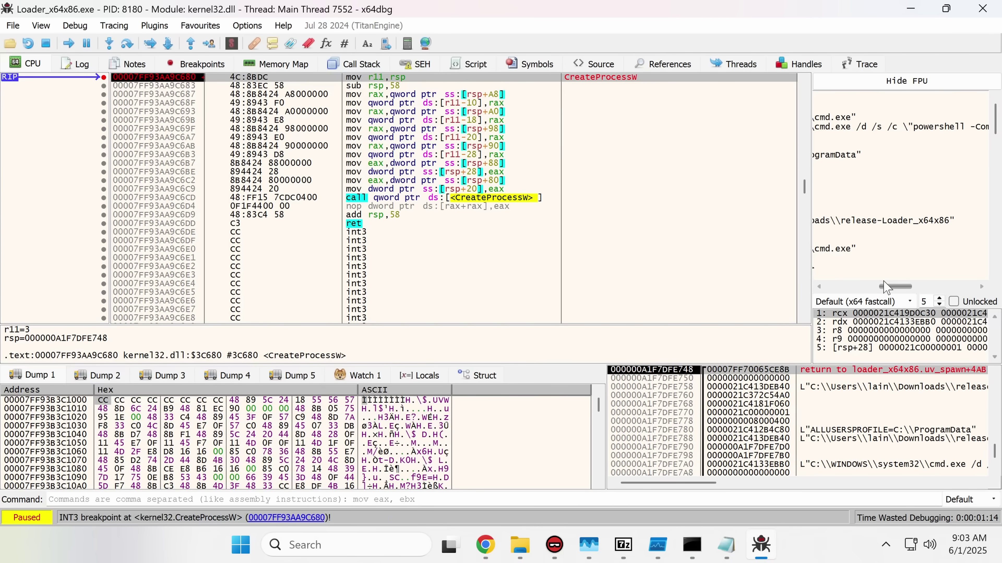
Break at 00007FF70065CE8B in uv_spawn after CreateProcessW returns, then delete that breakpoint.
{"action": "left_click_drag", "start_coordinate": [886, 287], "coordinate": [803, 283]}
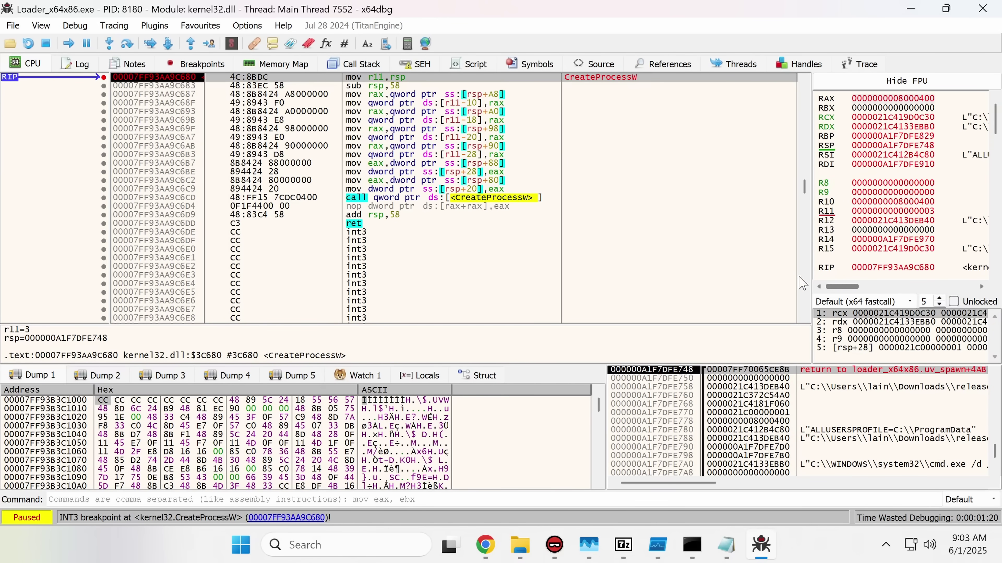
{"action": "scroll", "coordinate": [870, 394], "scroll_direction": "up", "scroll_amount": 1}
{"action": "double_click", "coordinate": [857, 397]}
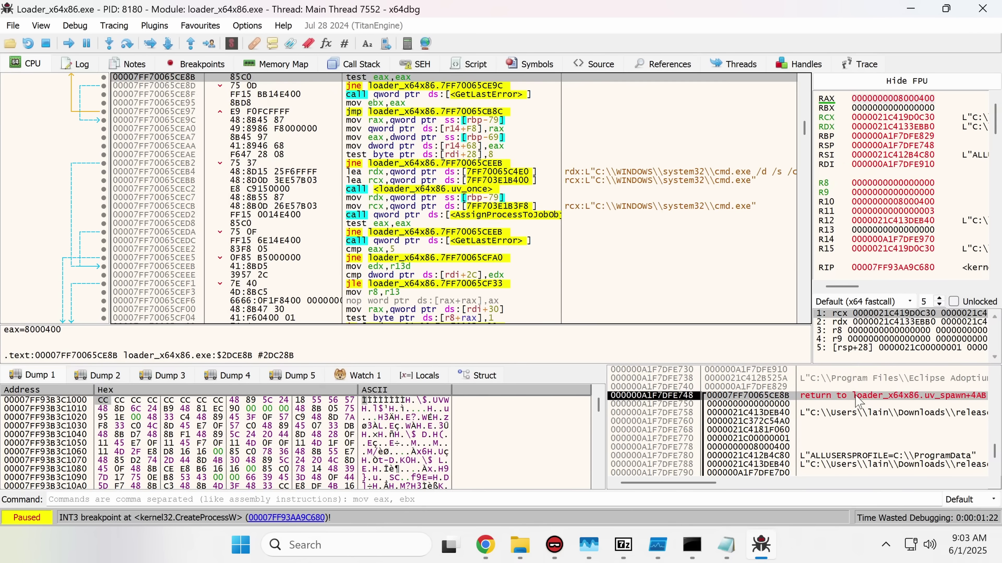
{"action": "scroll", "coordinate": [635, 245], "scroll_direction": "up", "scroll_amount": 2}
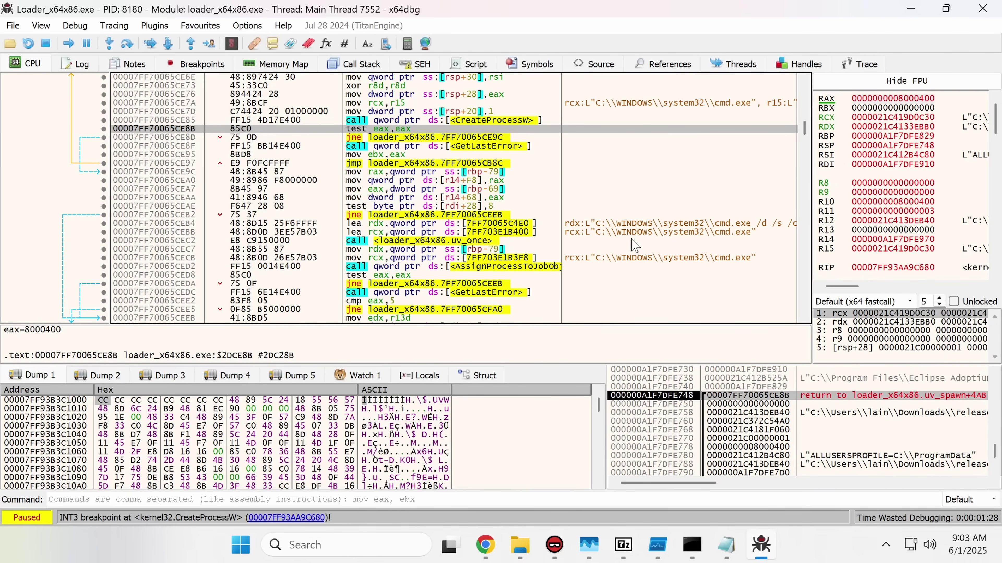
{"action": "key", "text": "F2"}
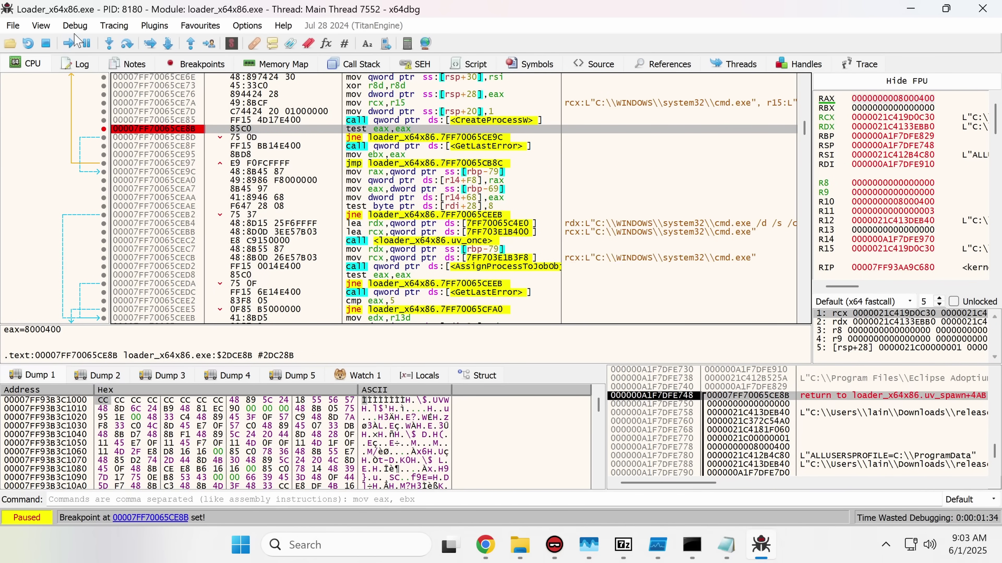
{"action": "left_click", "coordinate": [74, 43]}
{"action": "key", "text": "F2"}
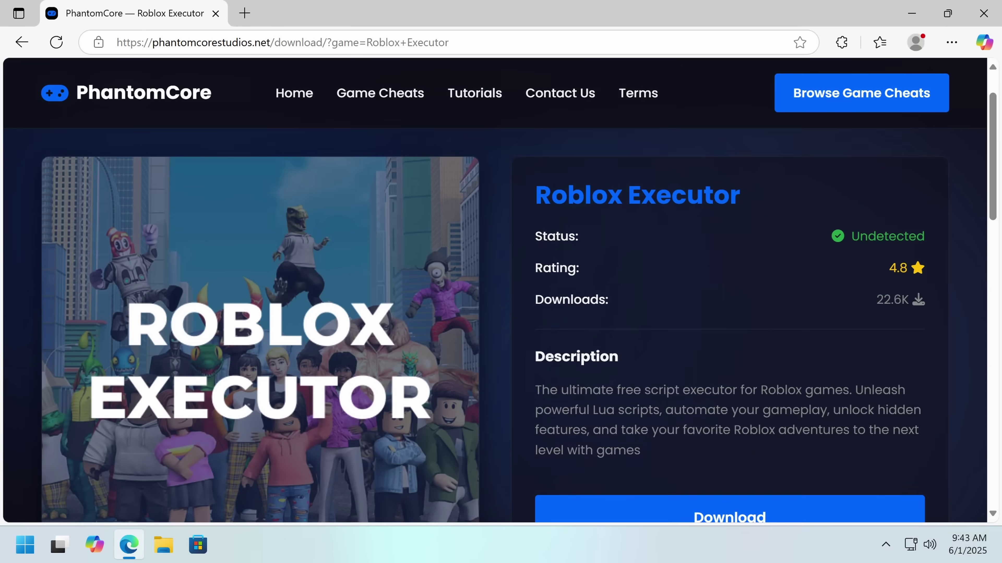
{"action": "scroll", "coordinate": [707, 348], "scroll_direction": "down", "scroll_amount": 5}
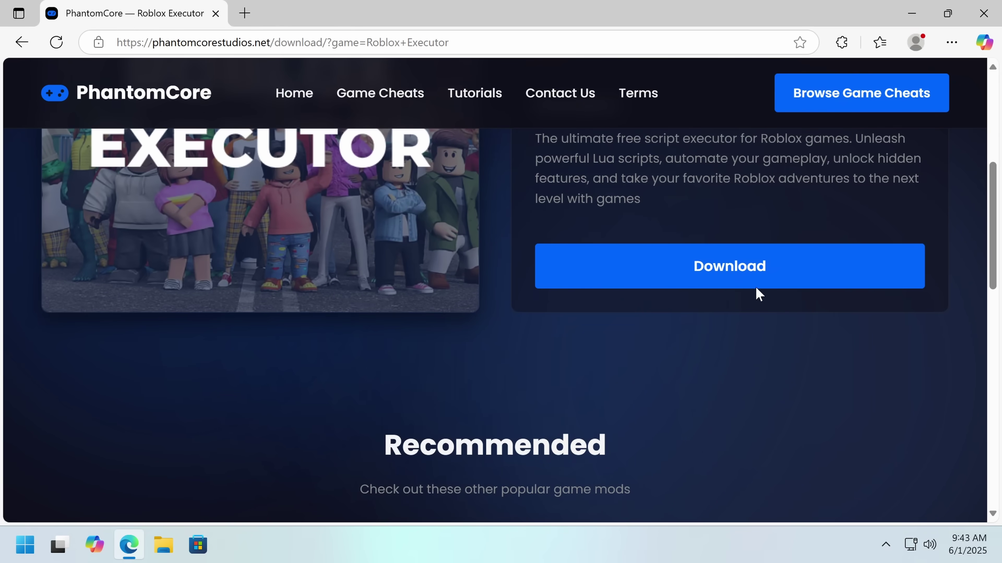
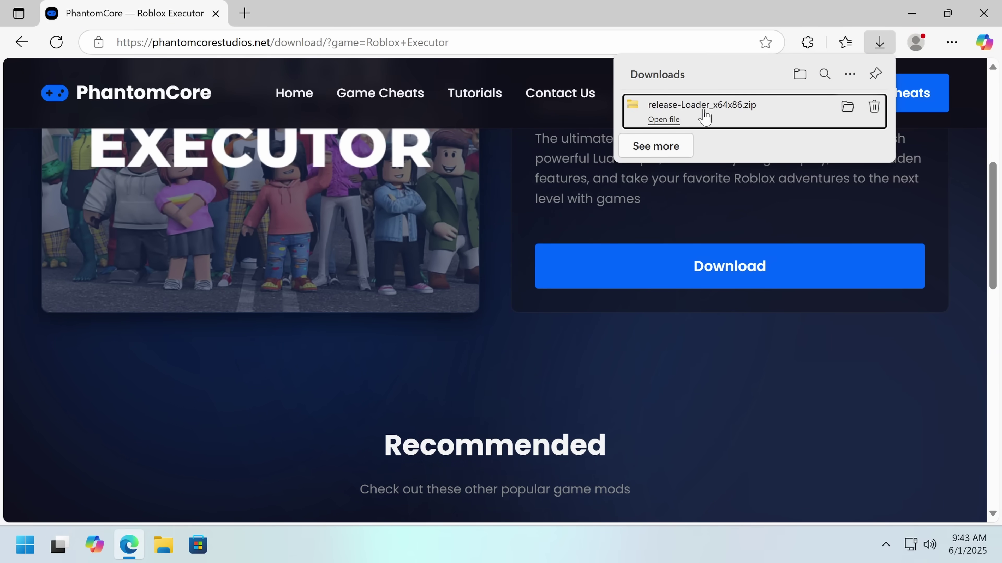
Extract the release-Loader_x64x86.zip archive and go to app.any.run in a new tab.
{"action": "left_click", "coordinate": [704, 115]}
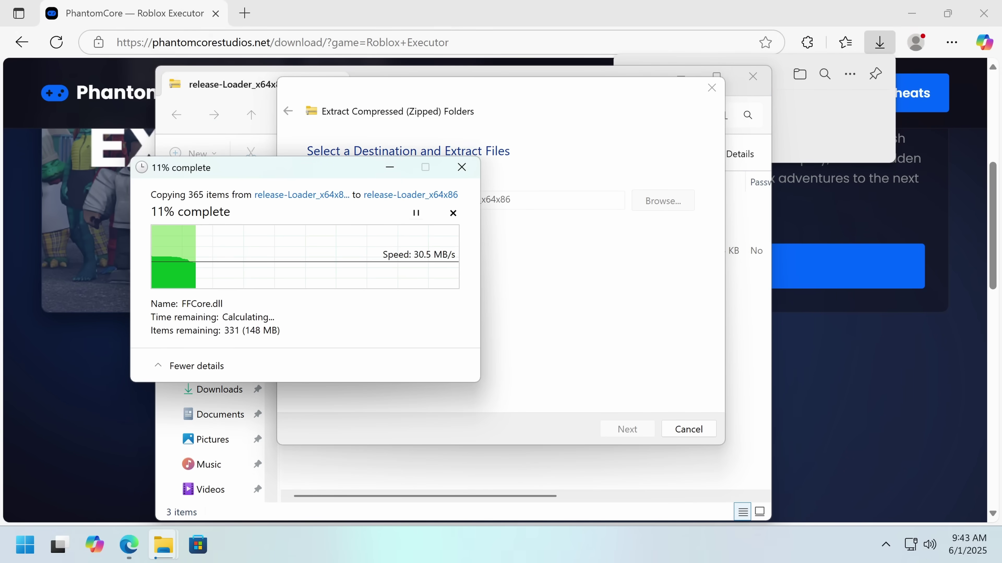
{"action": "left_click", "coordinate": [245, 14]}
{"action": "type", "text": "app.any.run"}
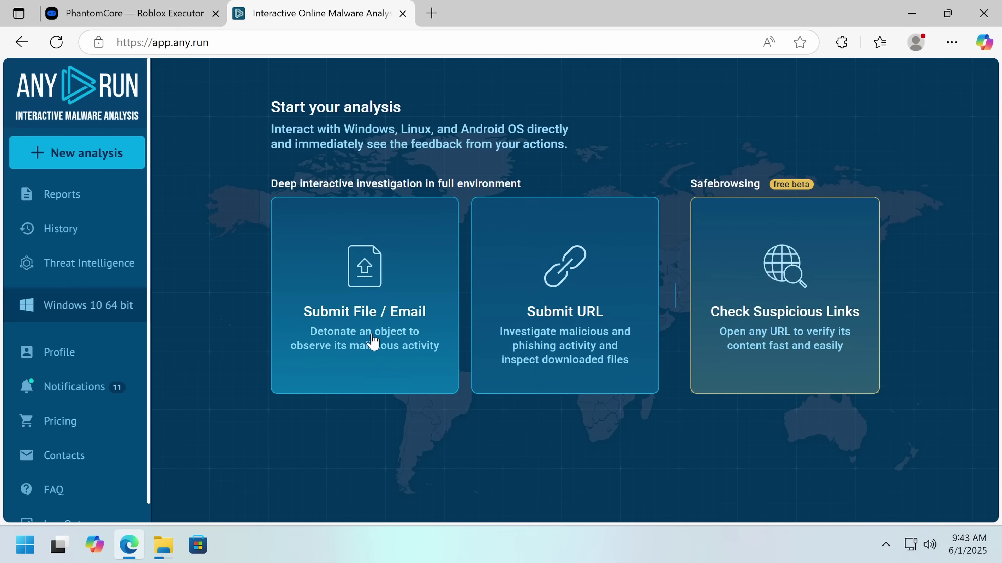
Submit release-Loader_x64x86.zip from Downloads, dismiss the over-100 MB error, and upload another file instead.
{"action": "left_click", "coordinate": [371, 335]}
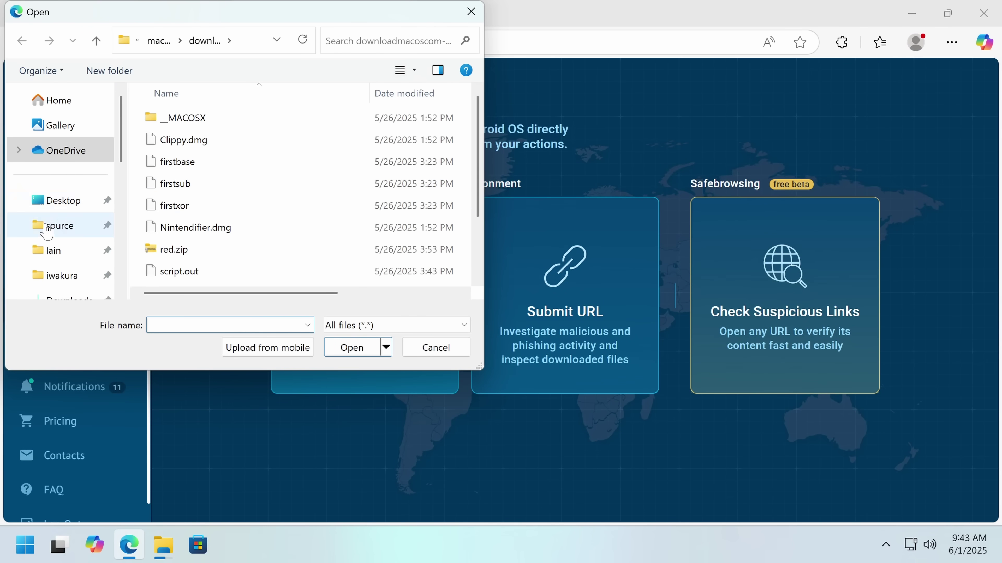
{"action": "scroll", "coordinate": [55, 225], "scroll_direction": "down", "scroll_amount": 2}
{"action": "left_click", "coordinate": [62, 225]}
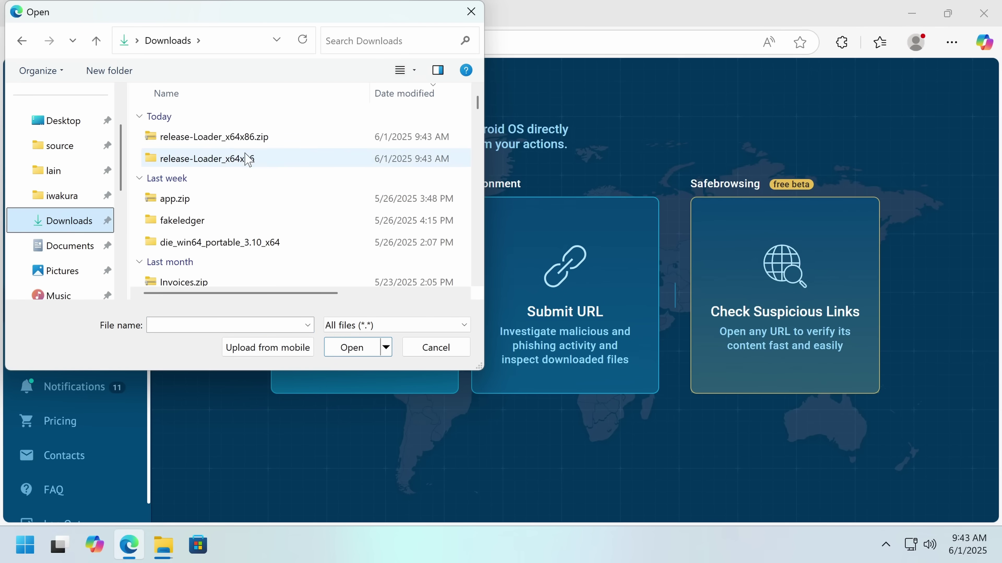
{"action": "double_click", "coordinate": [279, 134]}
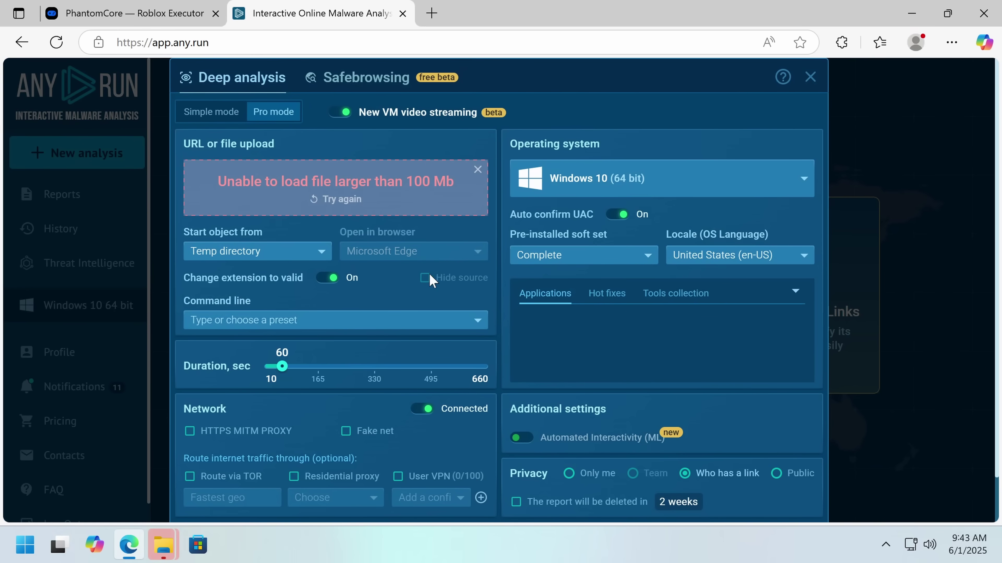
{"action": "left_click", "coordinate": [478, 172]}
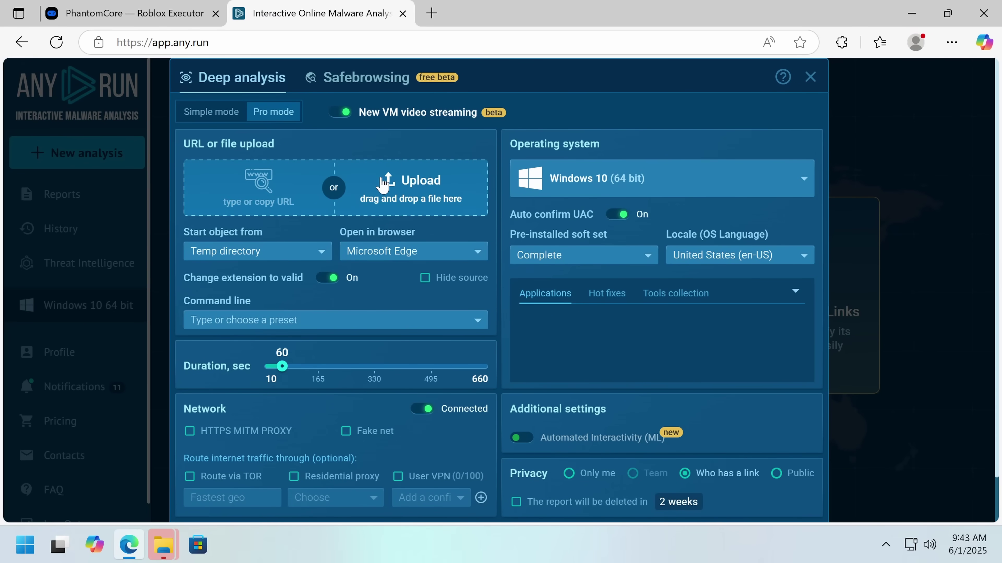
{"action": "left_click", "coordinate": [383, 185]}
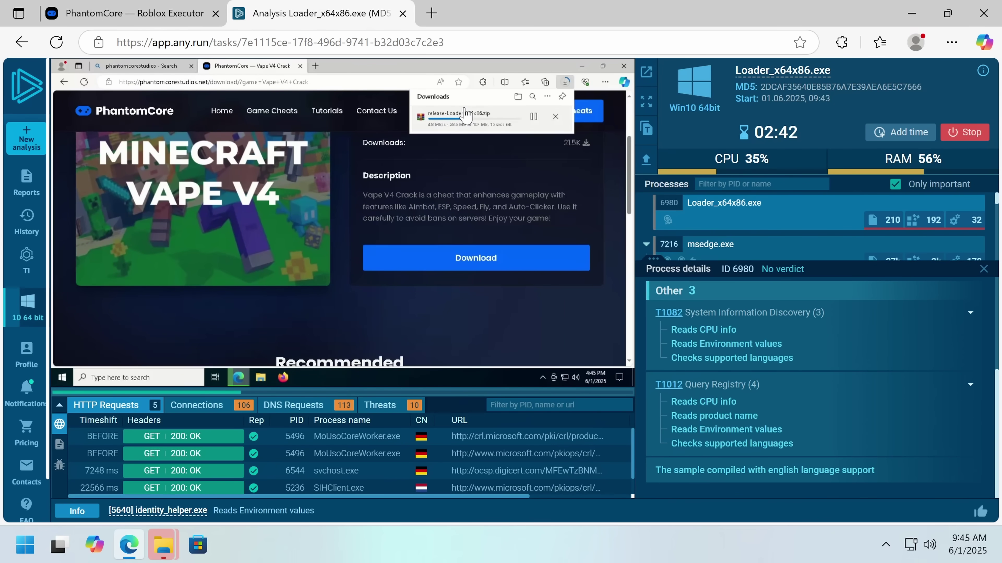
Go full screen in the sandbox, clear the Downloads selection, and review the new Loader_x64x86.exe processes.
{"action": "key", "text": "F11"}
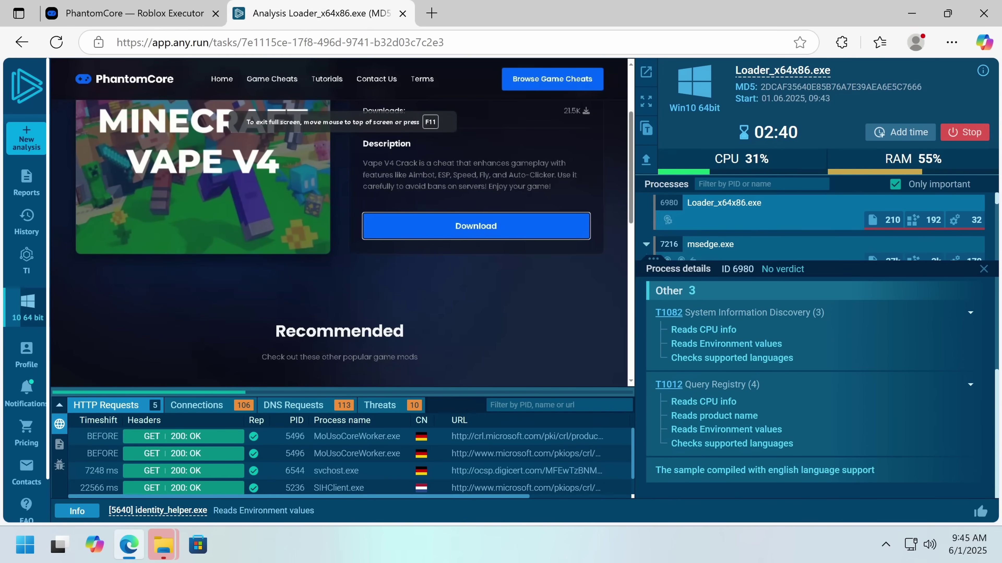
{"action": "scroll", "coordinate": [407, 163], "scroll_direction": "up", "scroll_amount": 5}
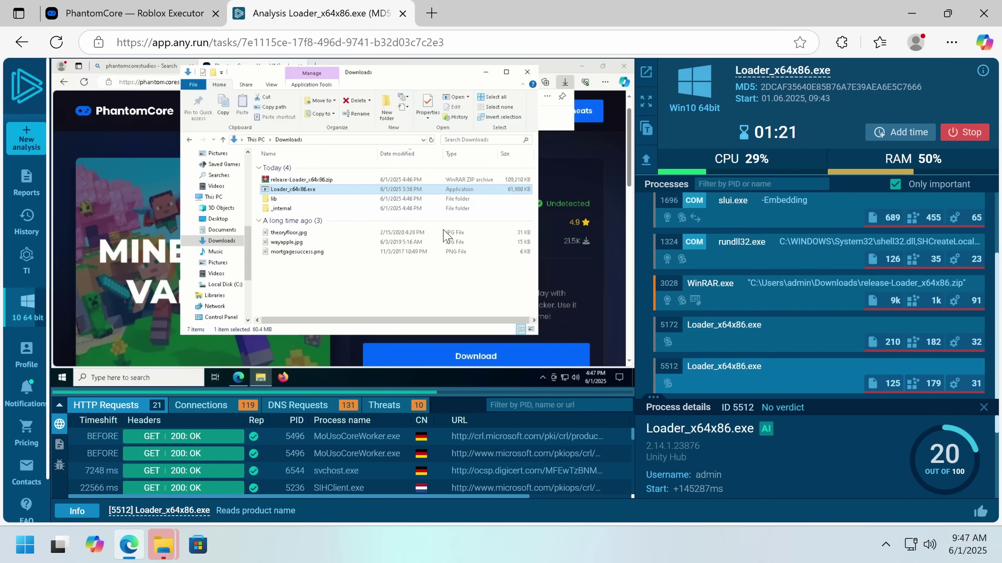
{"action": "left_click", "coordinate": [284, 214]}
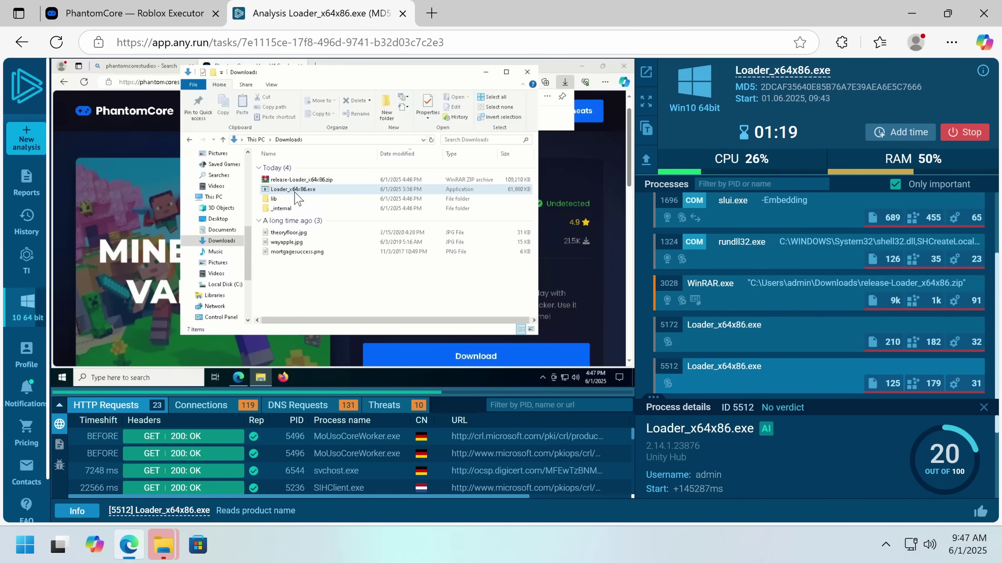
{"action": "scroll", "coordinate": [838, 364], "scroll_direction": "up", "scroll_amount": 3}
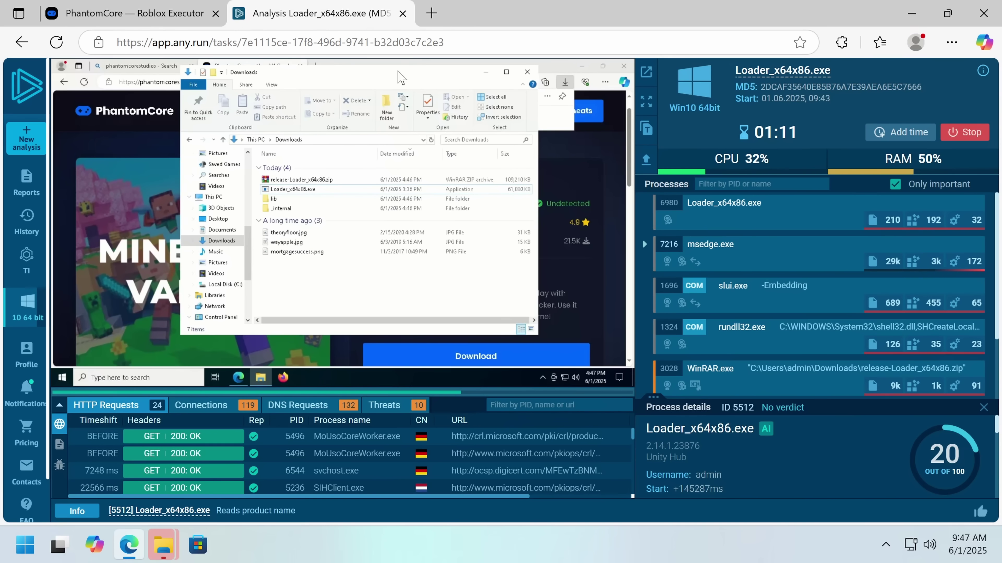
Return to the PhantomCore Roblox Executor page and scroll through its Recommended section and footer.
{"action": "key", "text": "ctrl+Tab"}
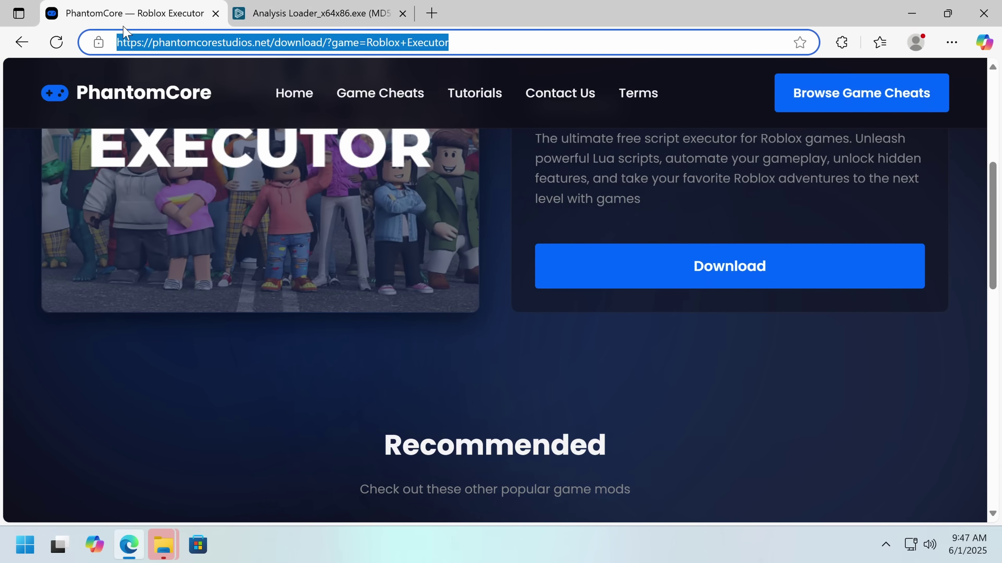
{"action": "scroll", "coordinate": [357, 277], "scroll_direction": "up", "scroll_amount": 5}
{"action": "scroll", "coordinate": [347, 319], "scroll_direction": "up", "scroll_amount": 2}
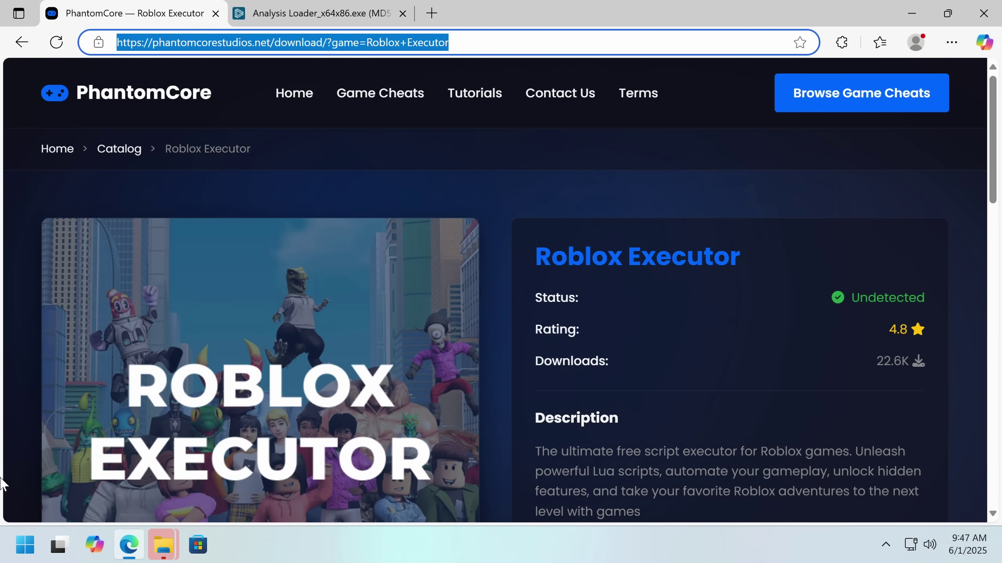
{"action": "scroll", "coordinate": [852, 374], "scroll_direction": "down", "scroll_amount": 8}
{"action": "scroll", "coordinate": [651, 367], "scroll_direction": "down", "scroll_amount": 5}
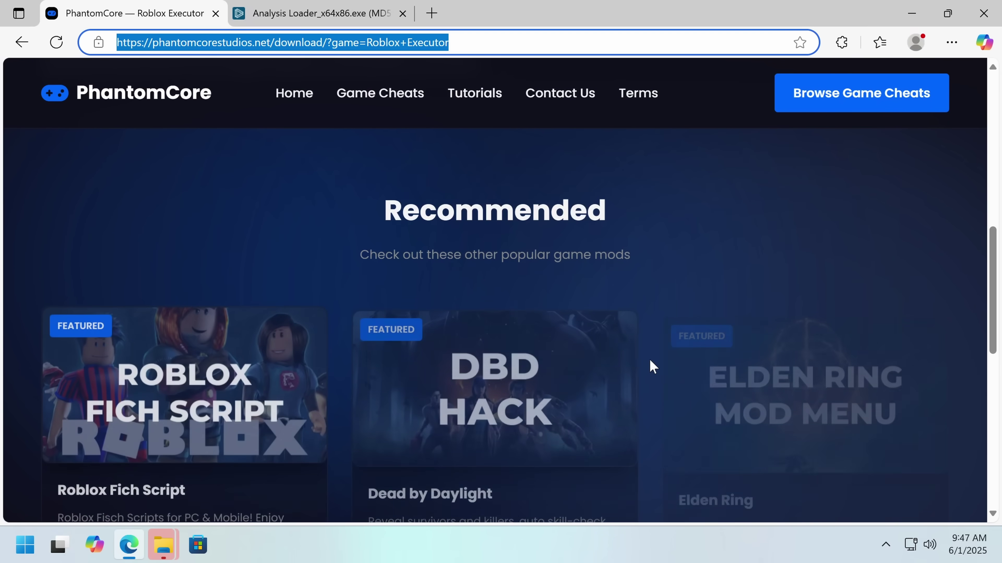
{"action": "scroll", "coordinate": [392, 236], "scroll_direction": "down", "scroll_amount": 6}
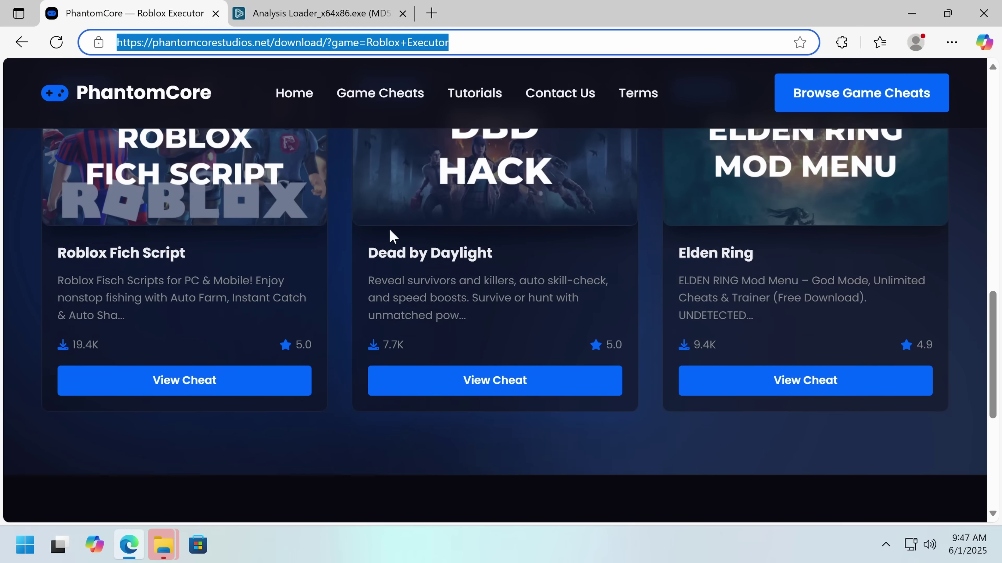
{"action": "scroll", "coordinate": [392, 236], "scroll_direction": "down", "scroll_amount": 2}
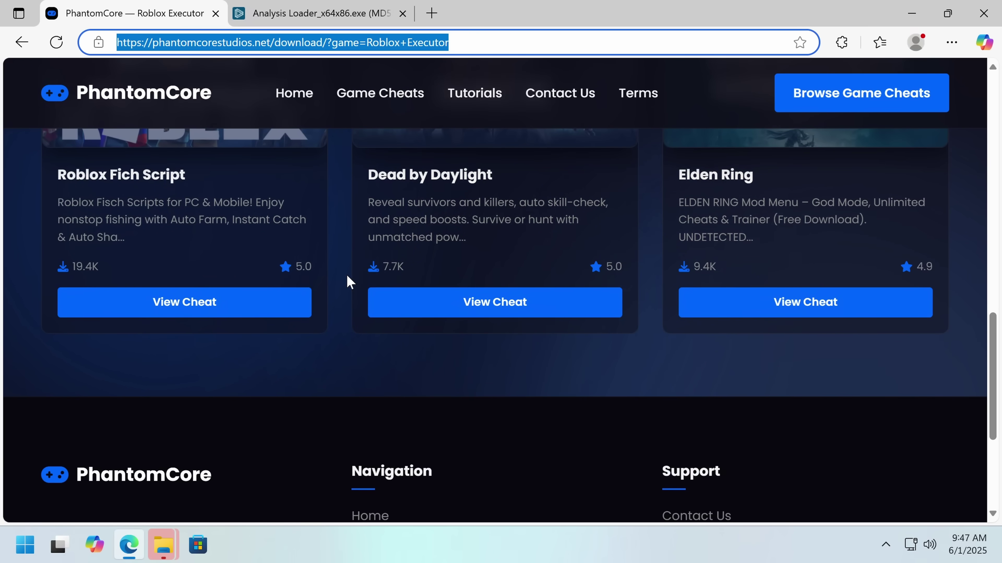
{"action": "scroll", "coordinate": [346, 281], "scroll_direction": "up", "scroll_amount": 10}
{"action": "scroll", "coordinate": [347, 281], "scroll_direction": "up", "scroll_amount": 8}
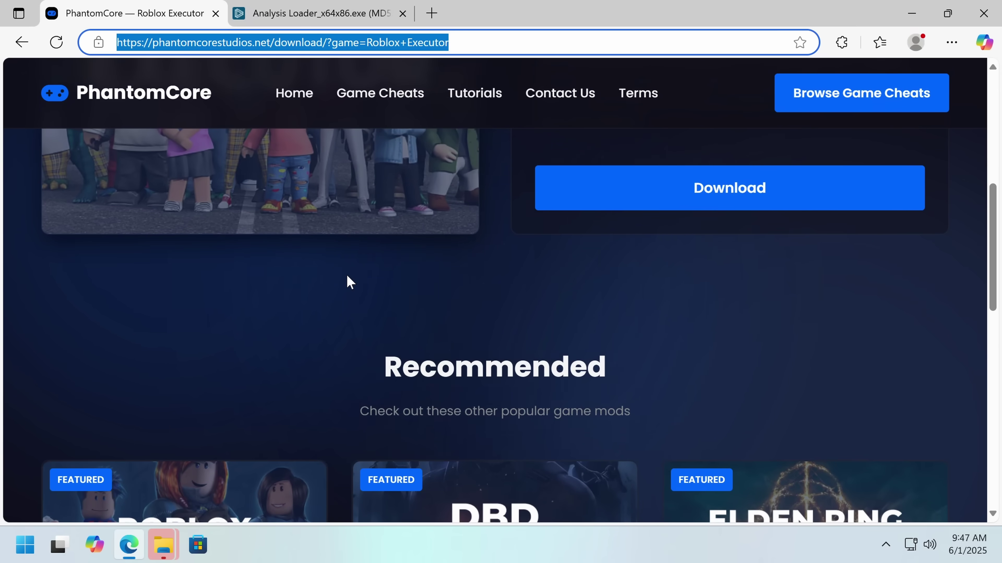
{"action": "scroll", "coordinate": [453, 368], "scroll_direction": "up", "scroll_amount": 2}
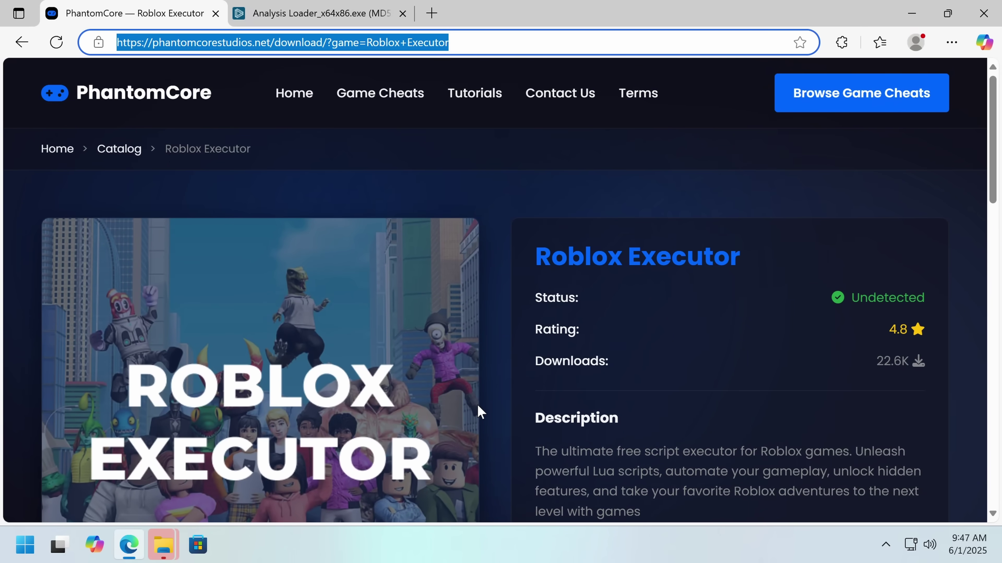